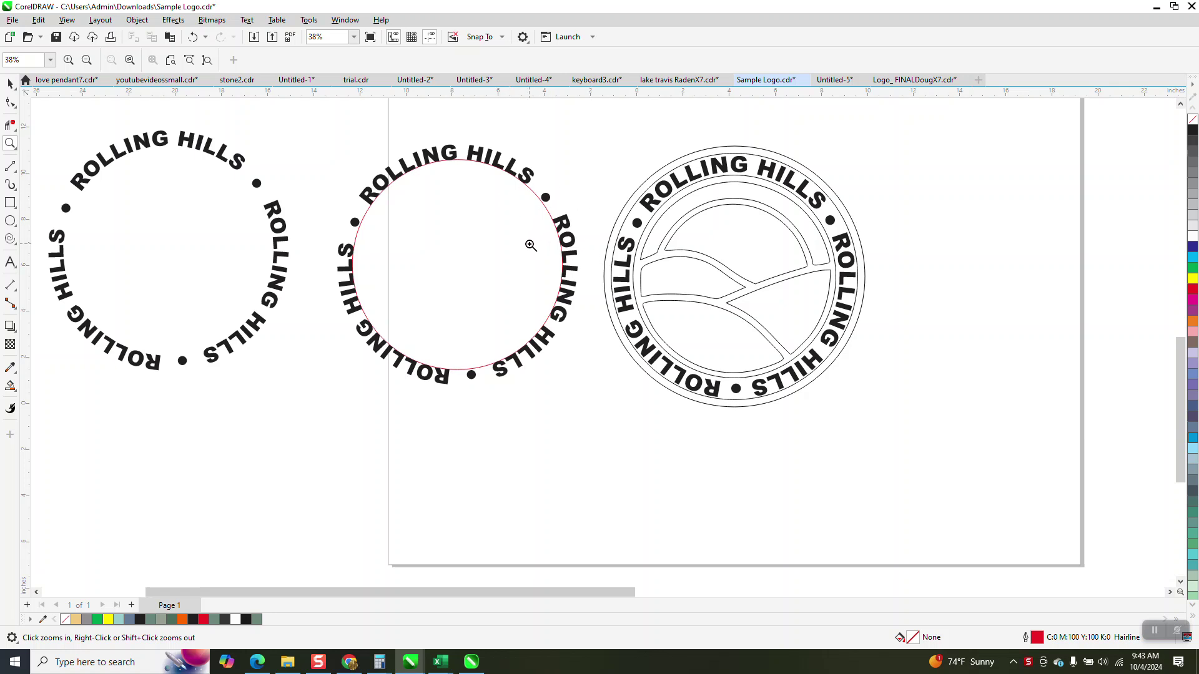
# Step: Select the middle and right ROLLING HILLS logos together and drag them toward the page's right edge
pyautogui.scroll(-1, 519, 244)
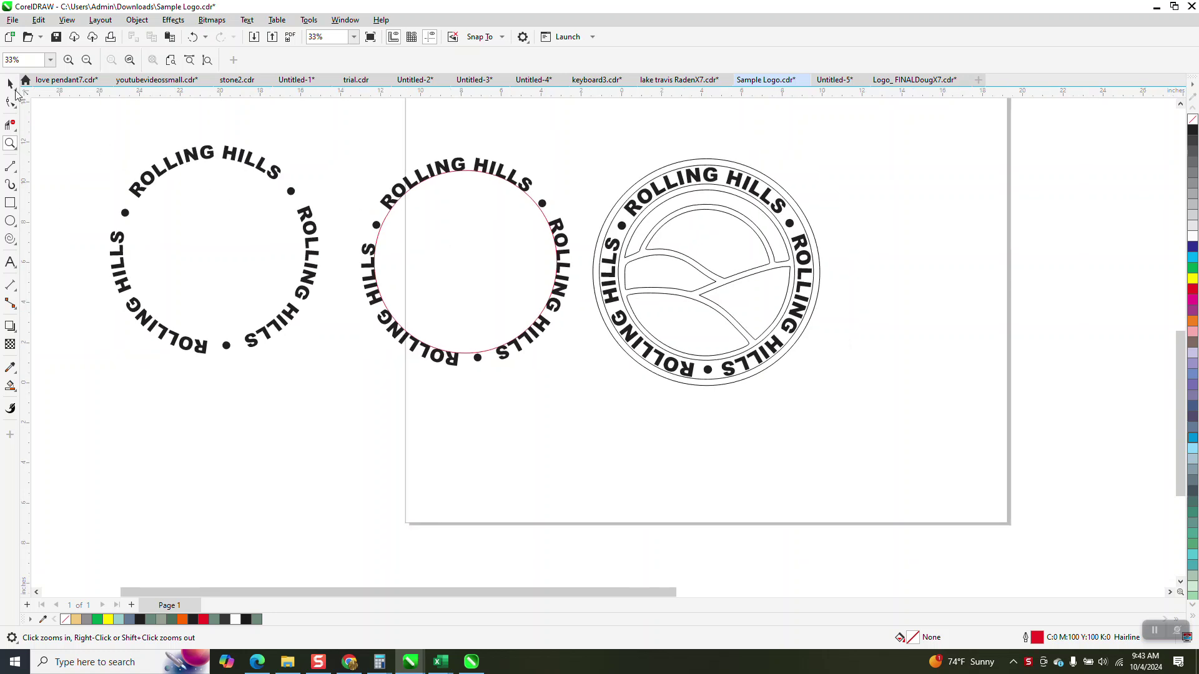
pyautogui.click(12, 86)
pyautogui.moveTo(345, 175); pyautogui.dragTo(849, 406)
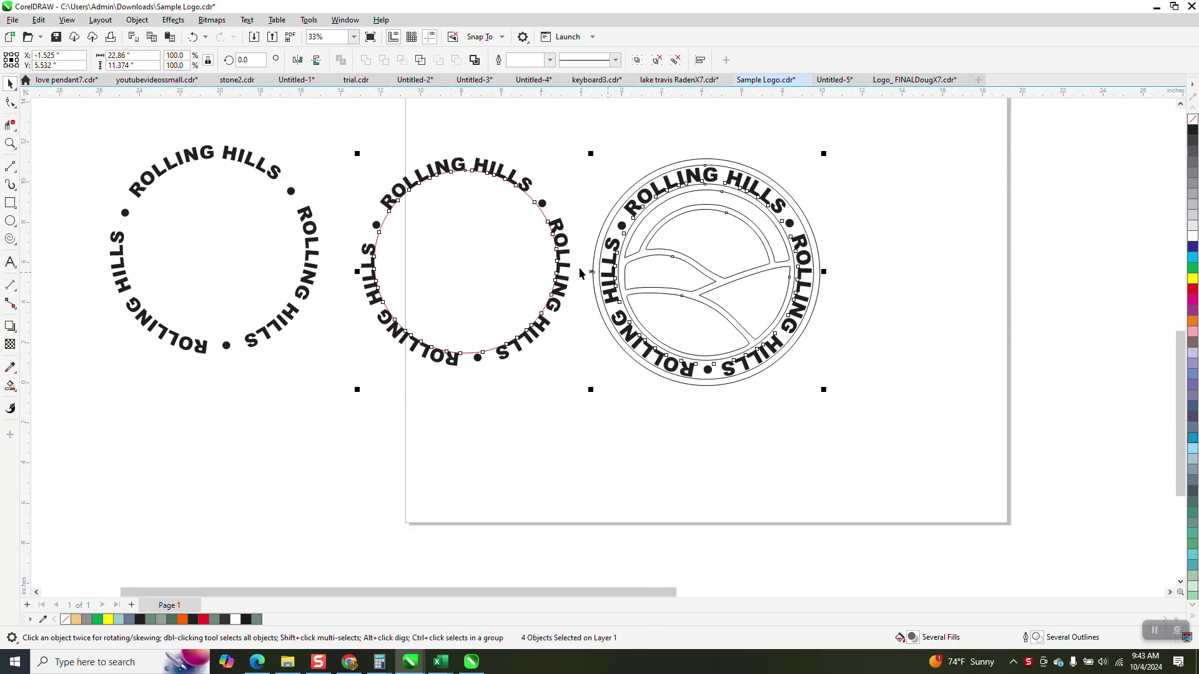
pyautogui.moveTo(589, 273); pyautogui.dragTo(1042, 293)
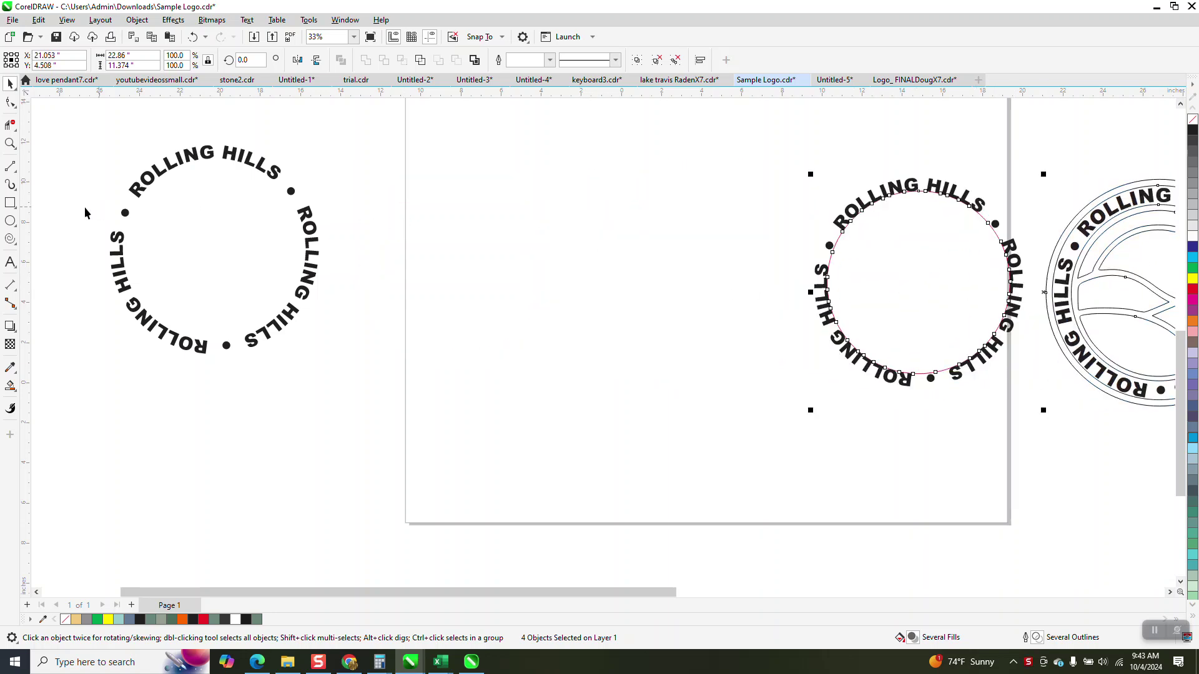
# Step: Draw a 9.928-inch circle in the middle of the page and convert it to curves
pyautogui.click(10, 221)
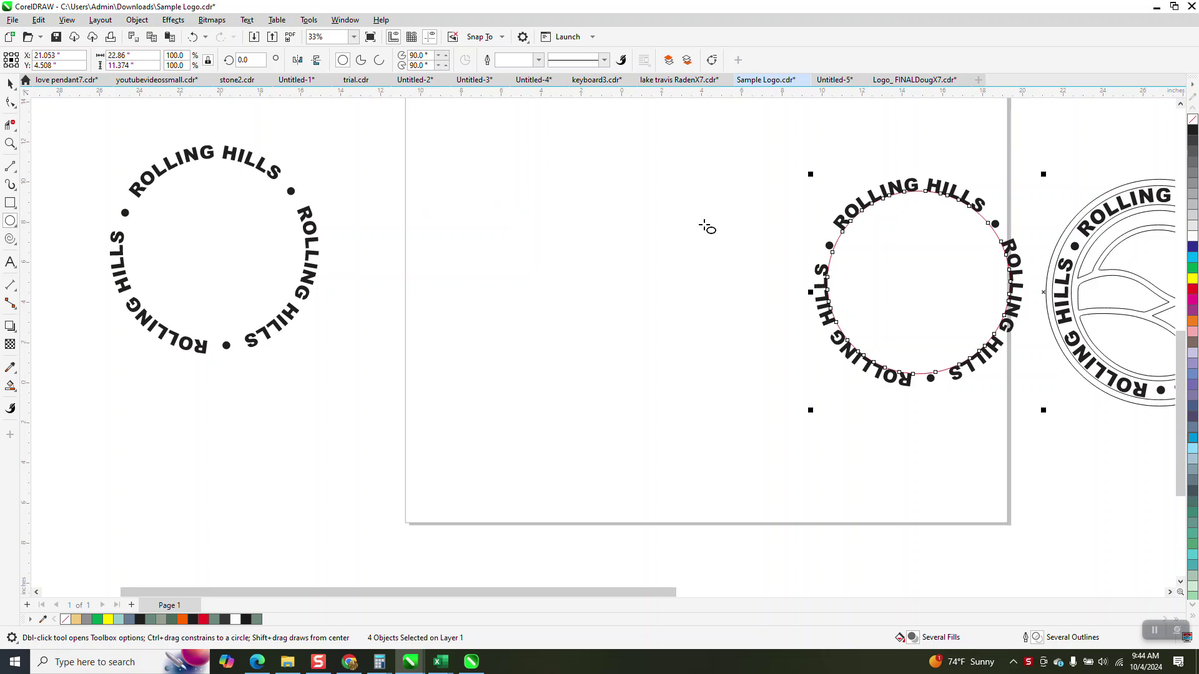
pyautogui.moveTo(702, 208); pyautogui.dragTo(503, 406)
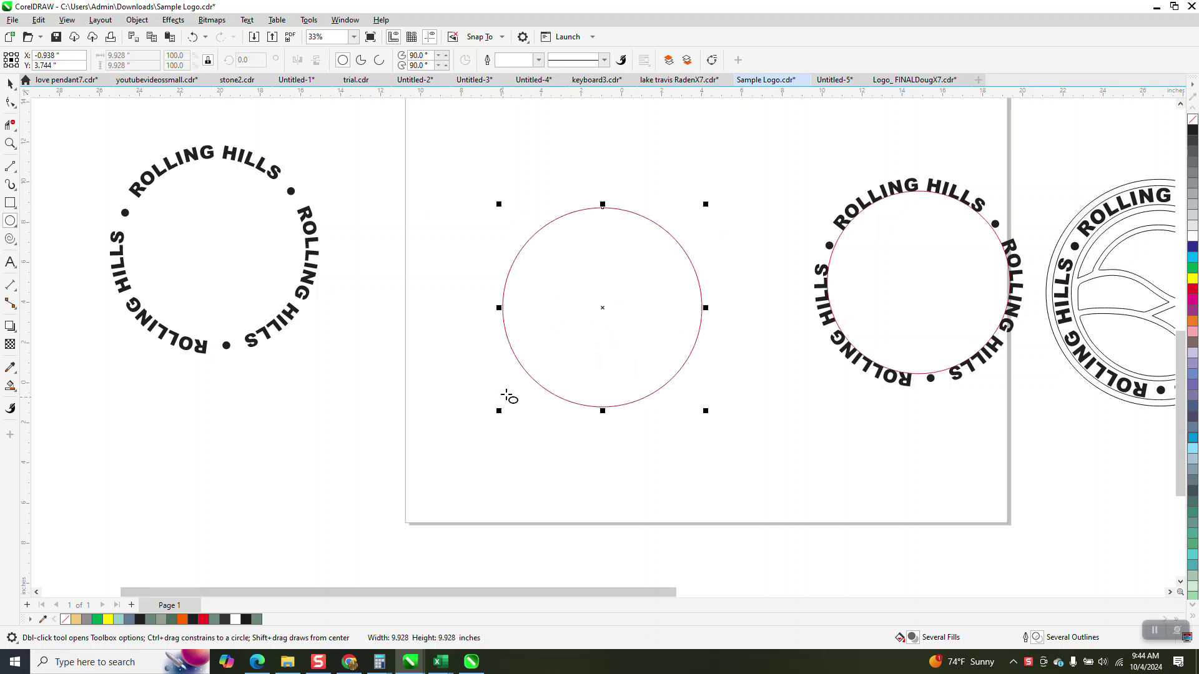
pyautogui.click(137, 20)
pyautogui.moveTo(164, 242)
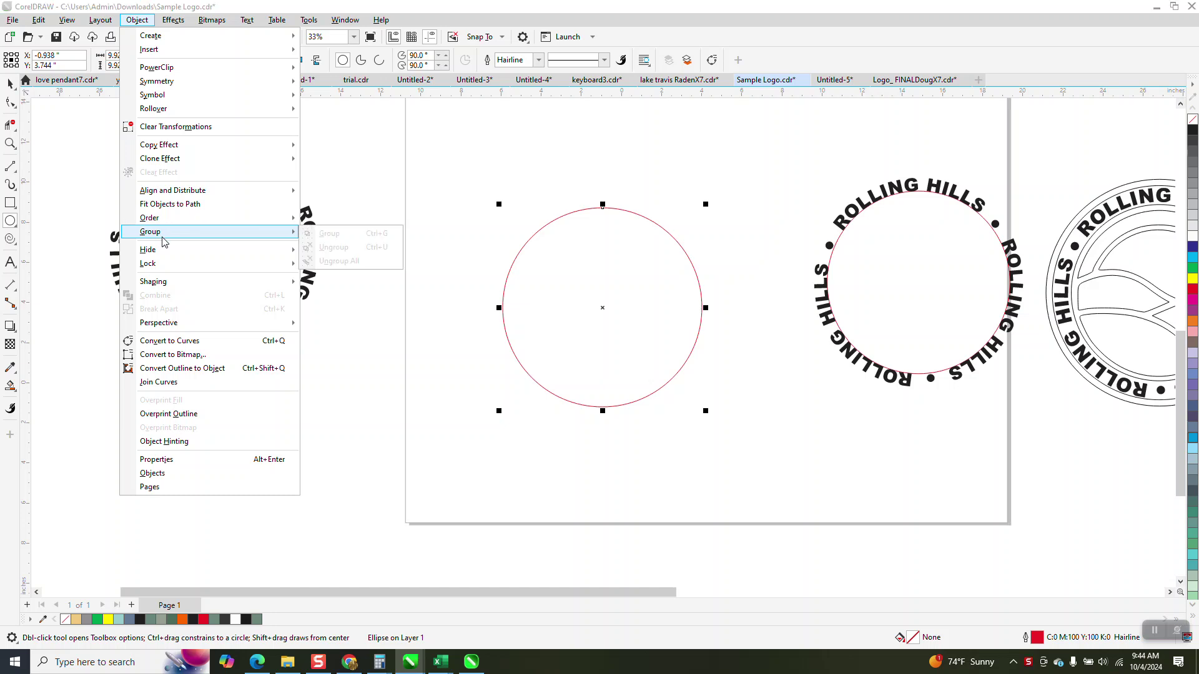
pyautogui.click(175, 342)
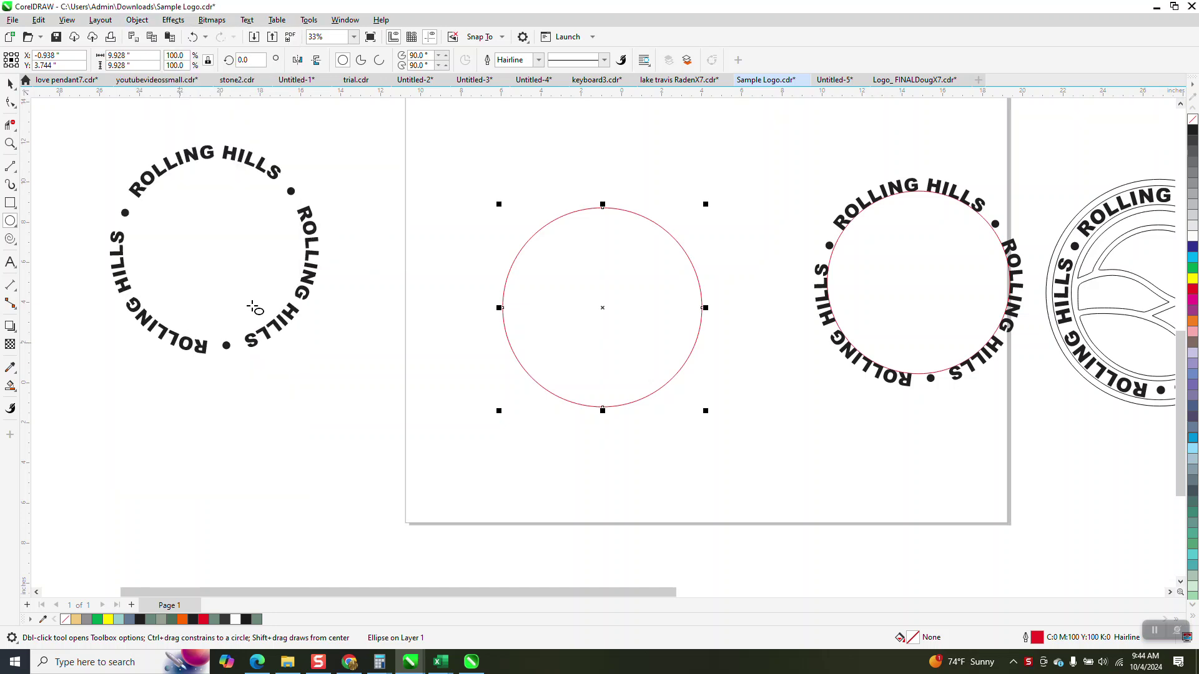
pyautogui.click(346, 20)
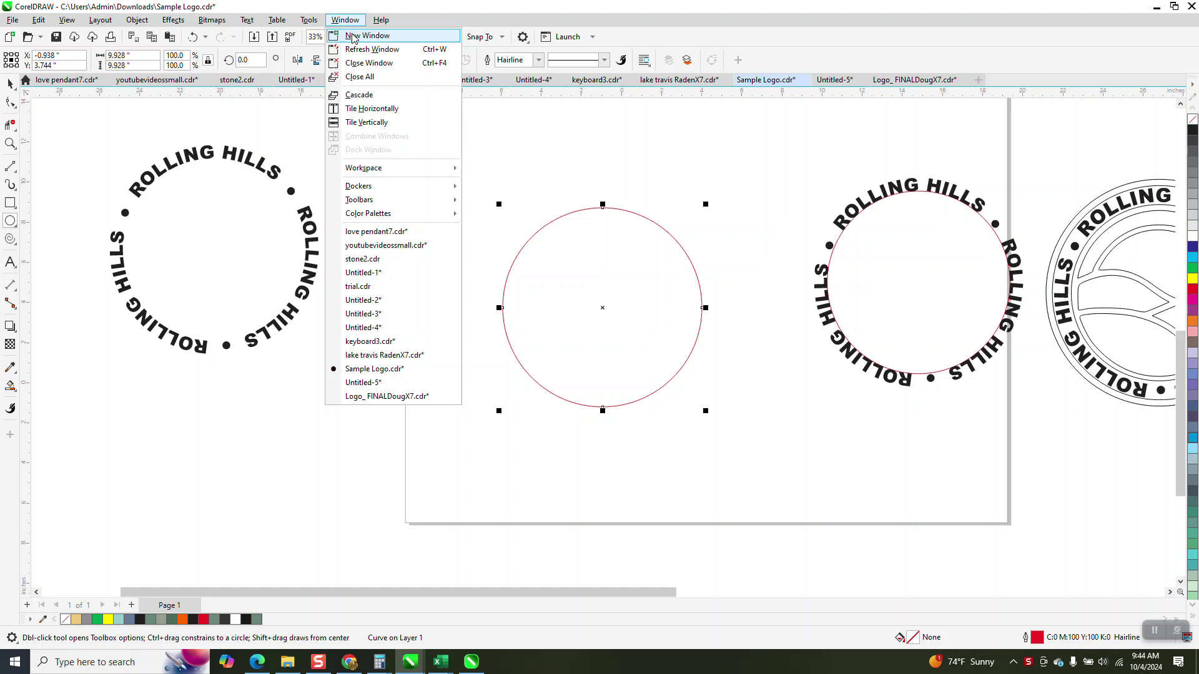
# Step: Show the circle's curve details in the Properties docker and scale it to 99% for a 30.88-inch length
pyautogui.moveTo(376, 184)
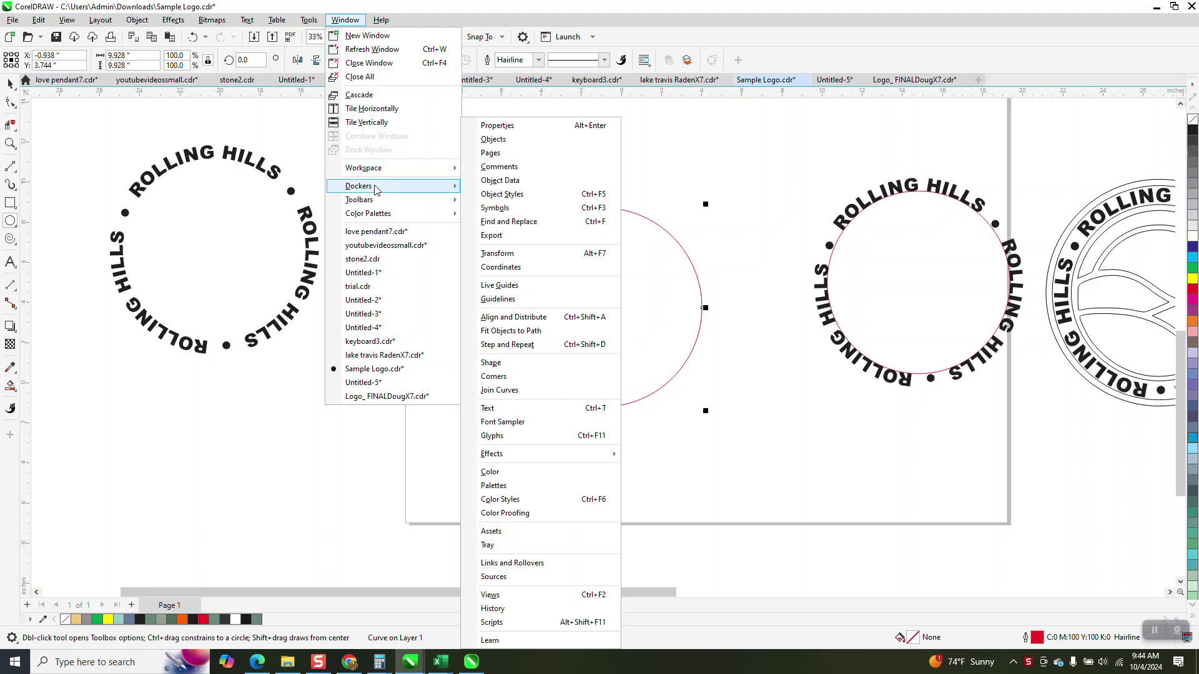
pyautogui.click(506, 129)
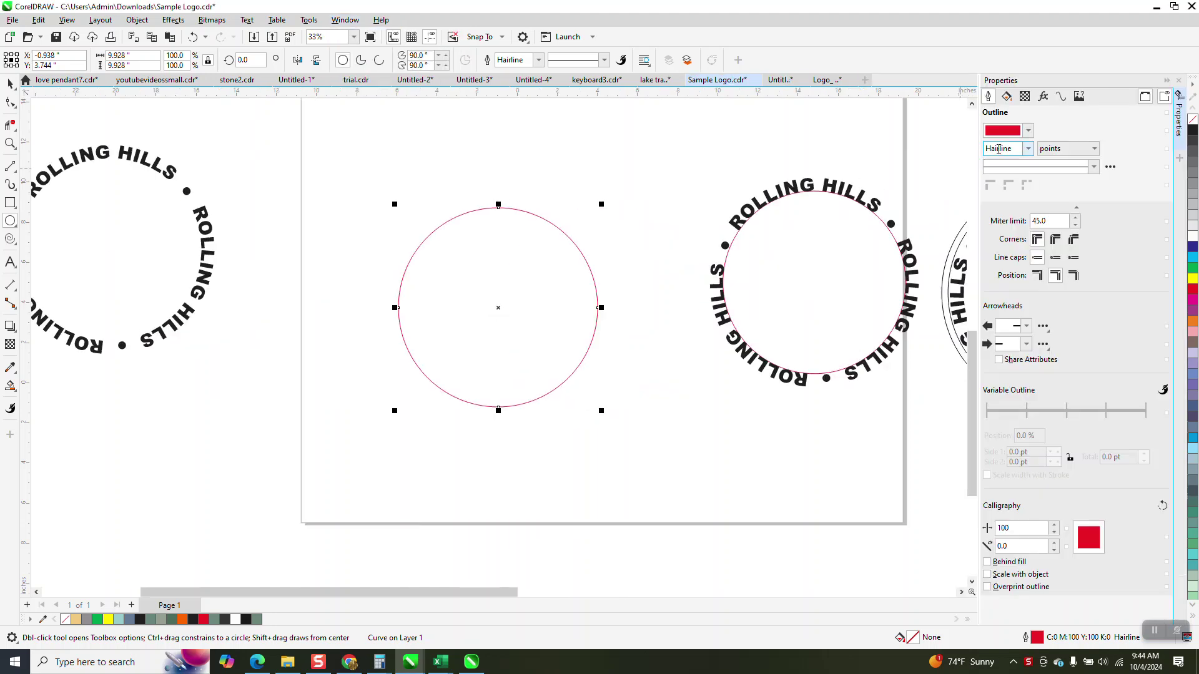
pyautogui.click(1061, 97)
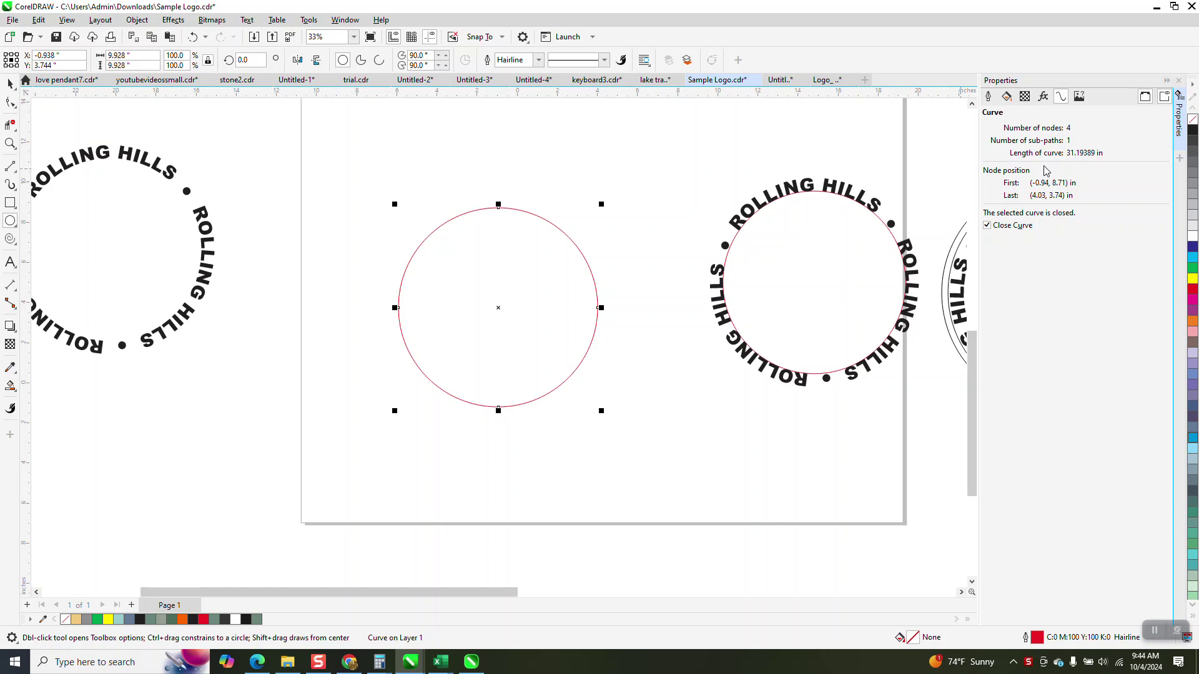
pyautogui.click(172, 57)
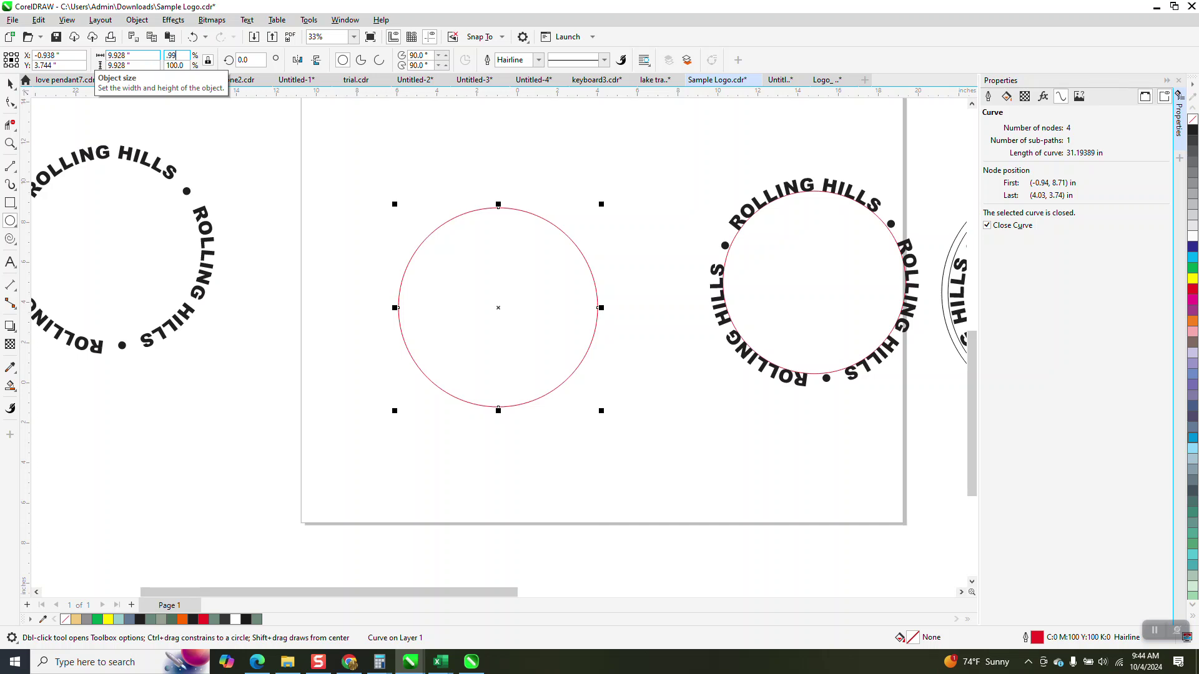
pyautogui.press('Return')
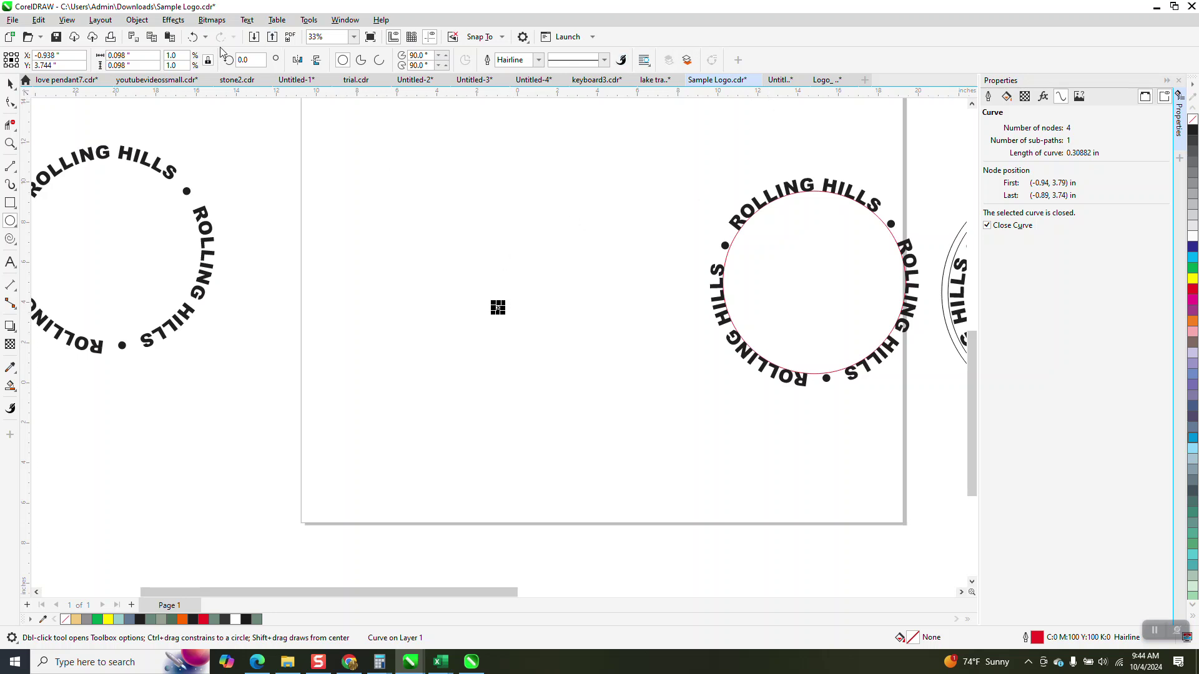
pyautogui.click(193, 36)
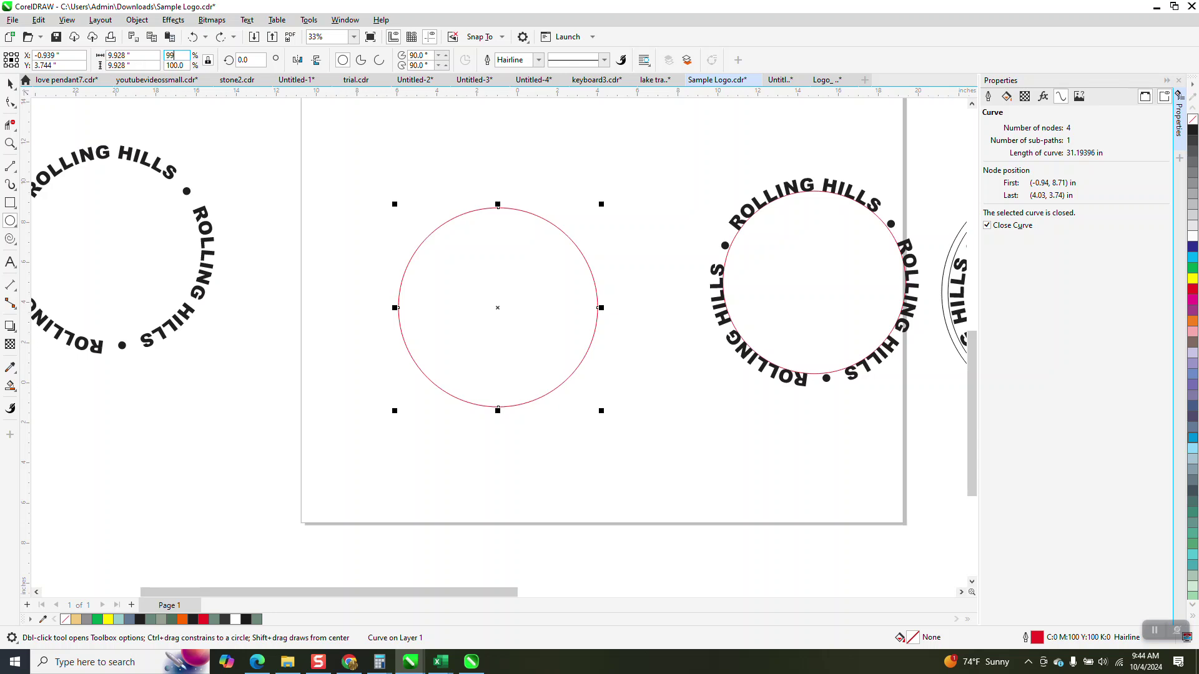
pyautogui.press('Return')
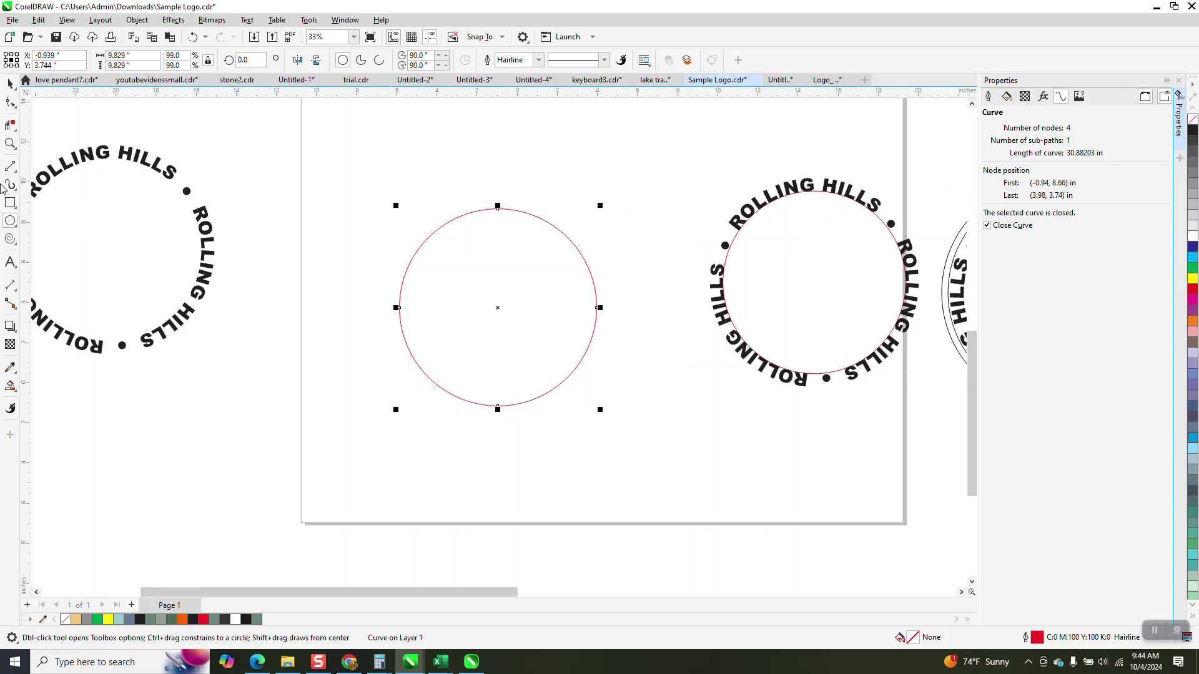
pyautogui.click(10, 262)
# Step: Add the text 30.88, enlarge it to about 171 pt and move it to the upper right
pyautogui.click(587, 166)
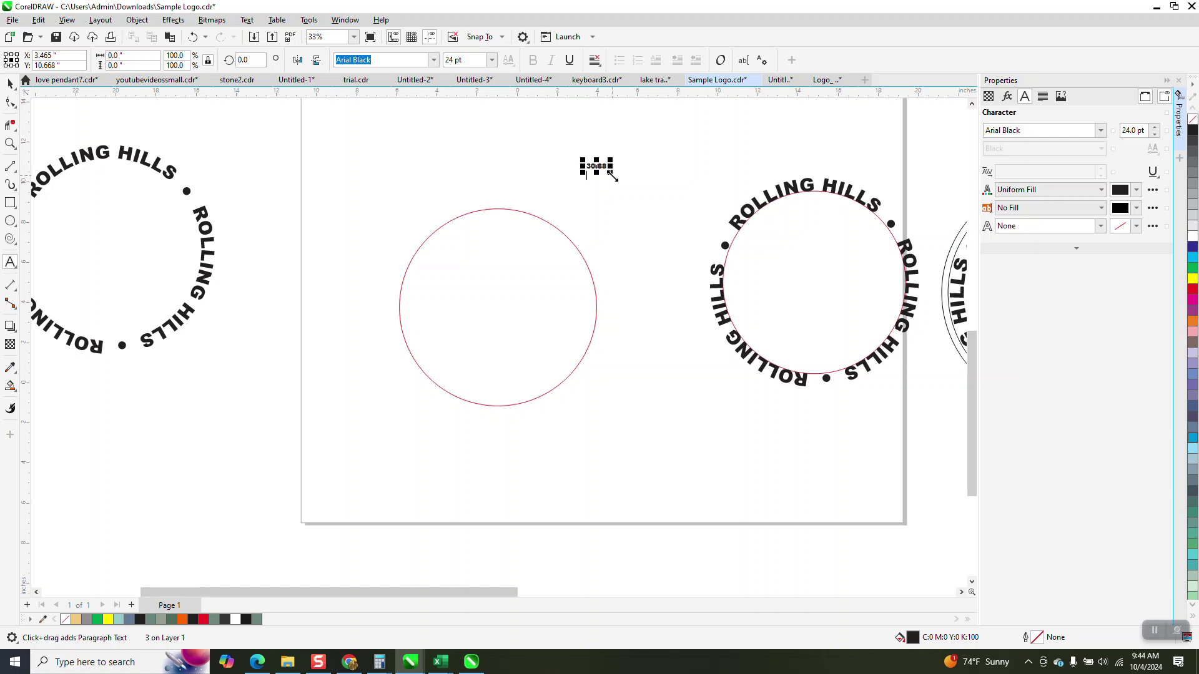
pyautogui.moveTo(612, 175); pyautogui.dragTo(730, 202)
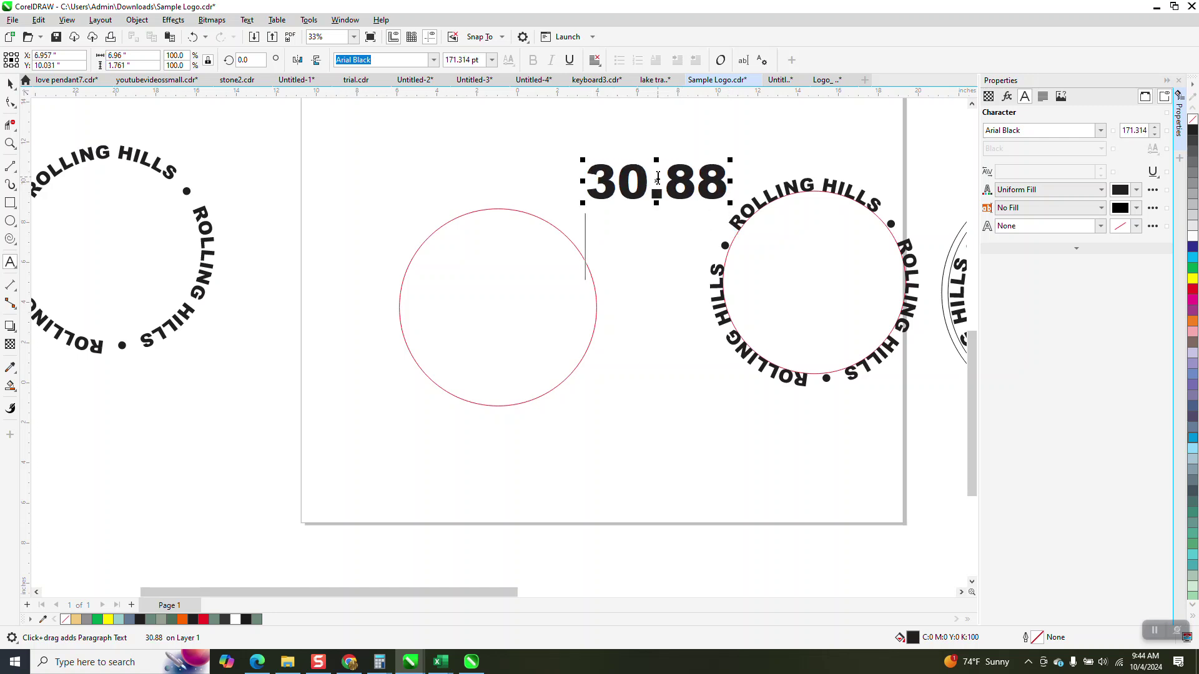
pyautogui.moveTo(658, 178); pyautogui.dragTo(749, 121)
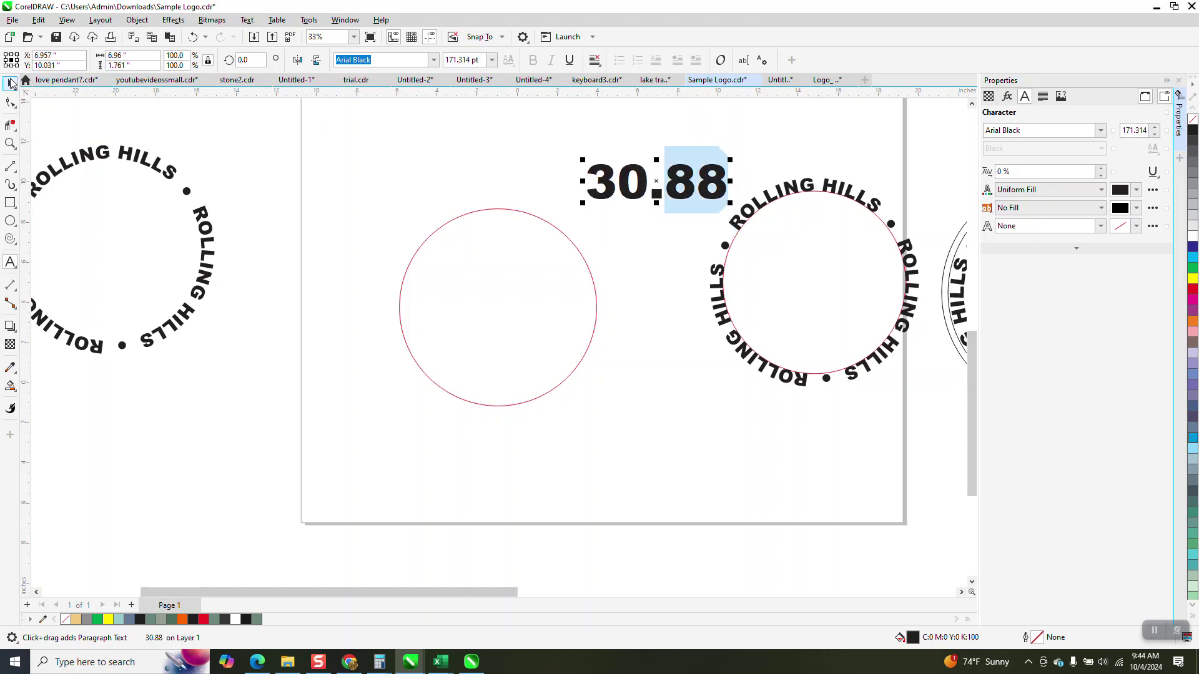
pyautogui.click(10, 83)
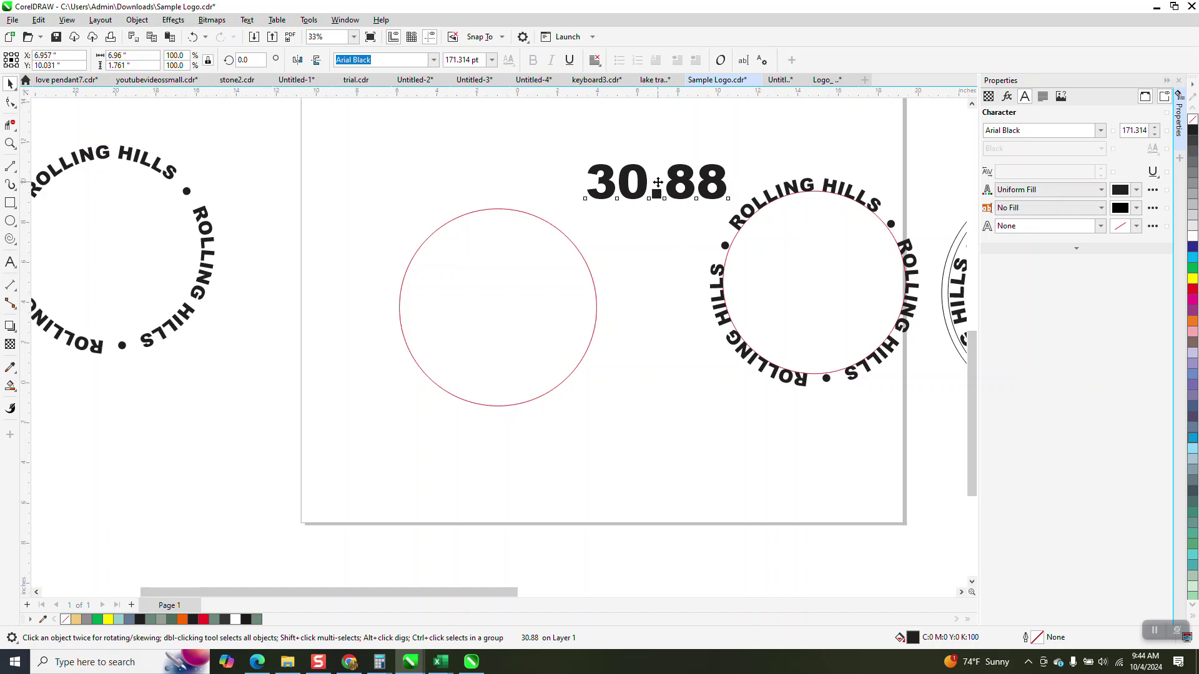
pyautogui.moveTo(659, 182); pyautogui.dragTo(755, 142)
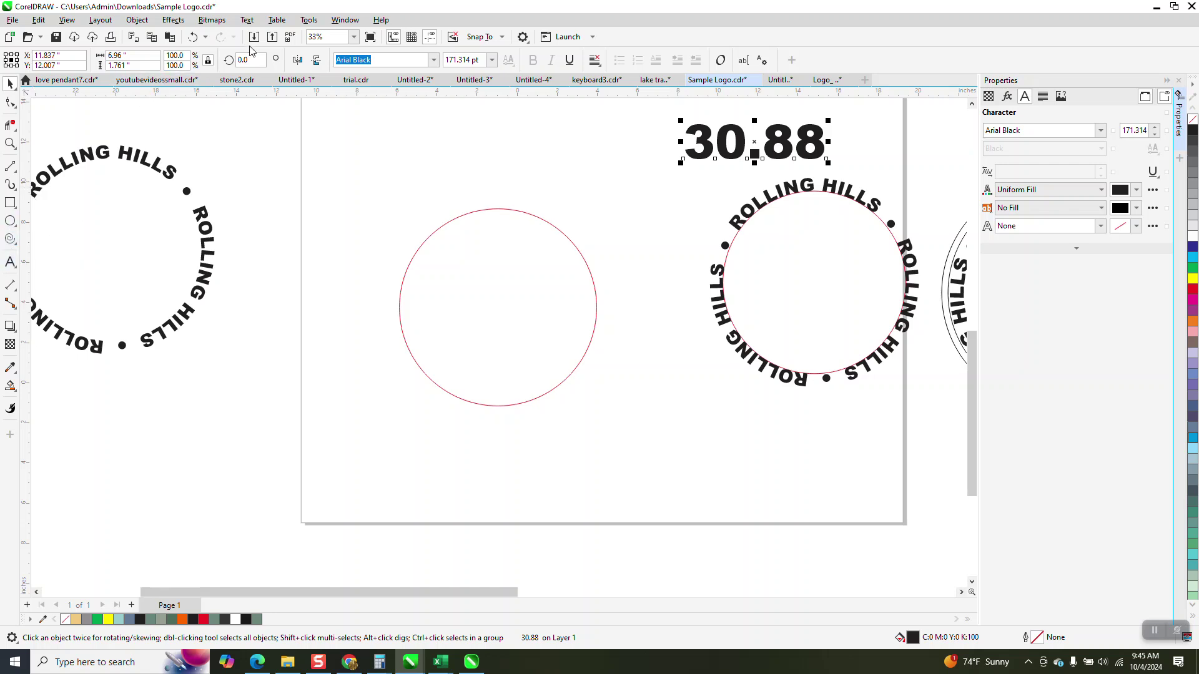
pyautogui.click(248, 20)
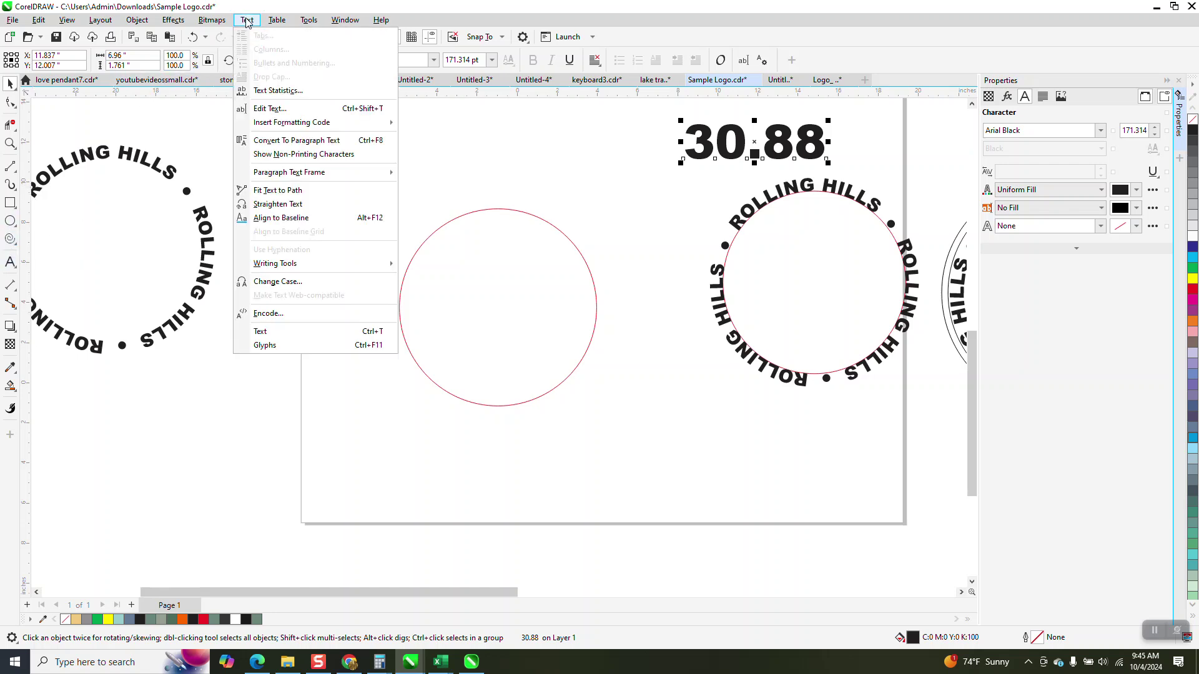
# Step: Replace the Properties docker with the Arial Black Glyphs docker, scroll to the symbols and start text below the circle
pyautogui.click(10, 265)
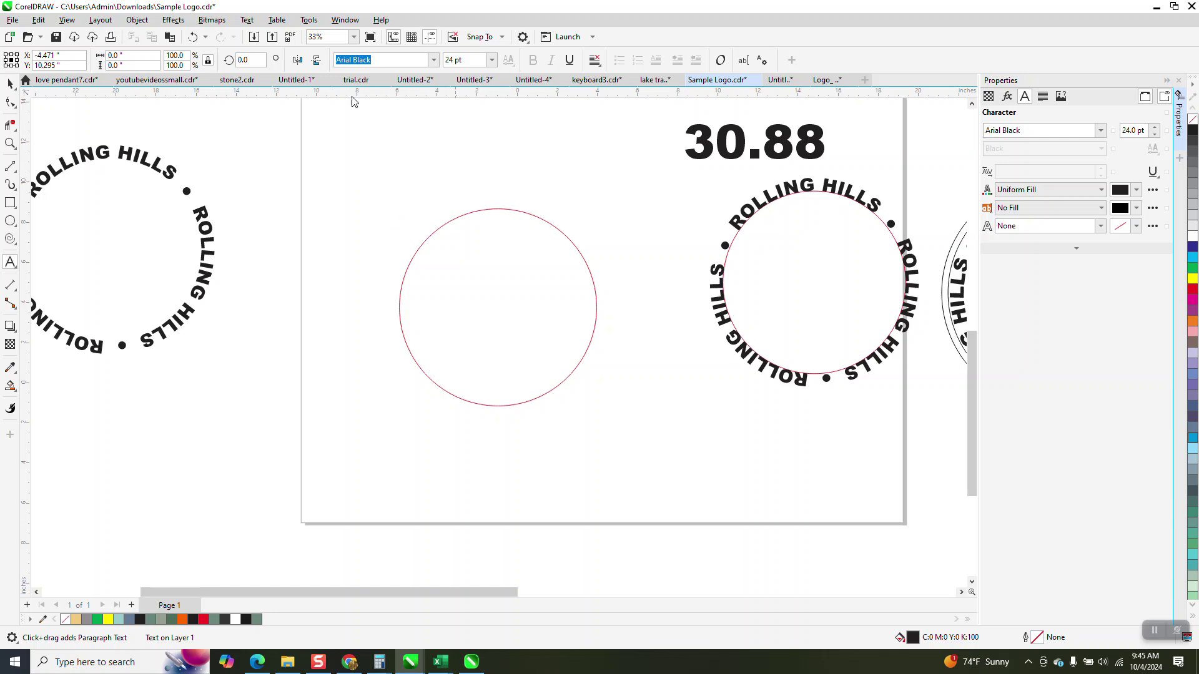
pyautogui.click(247, 20)
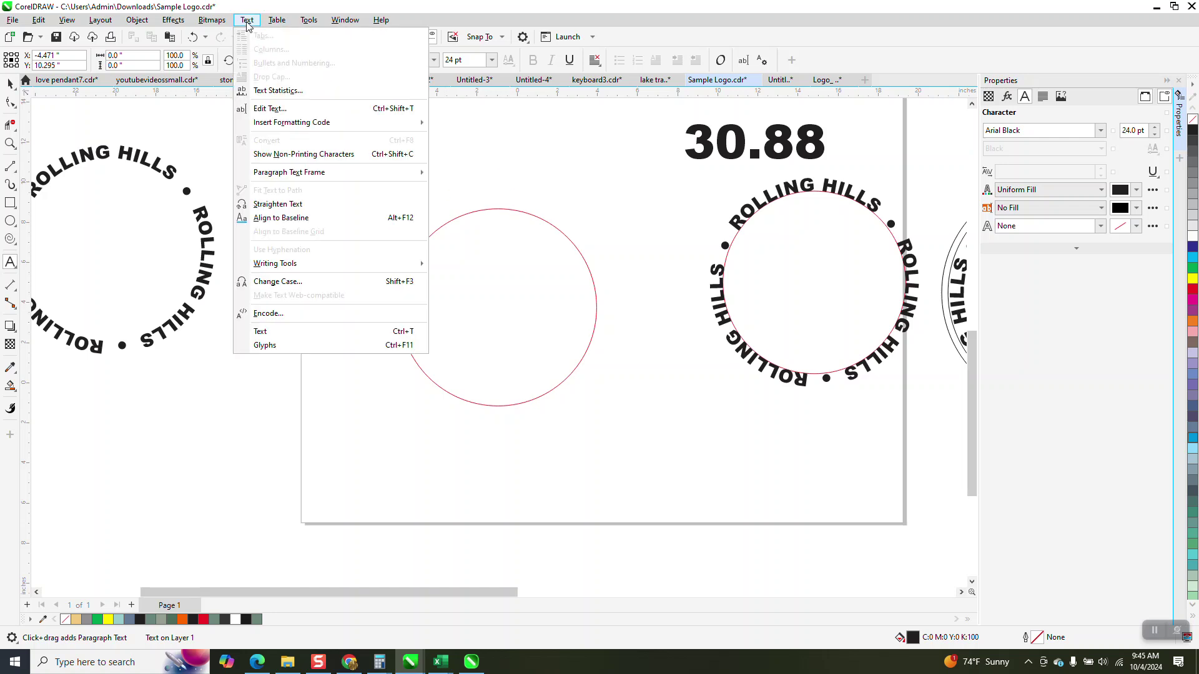
pyautogui.click(265, 346)
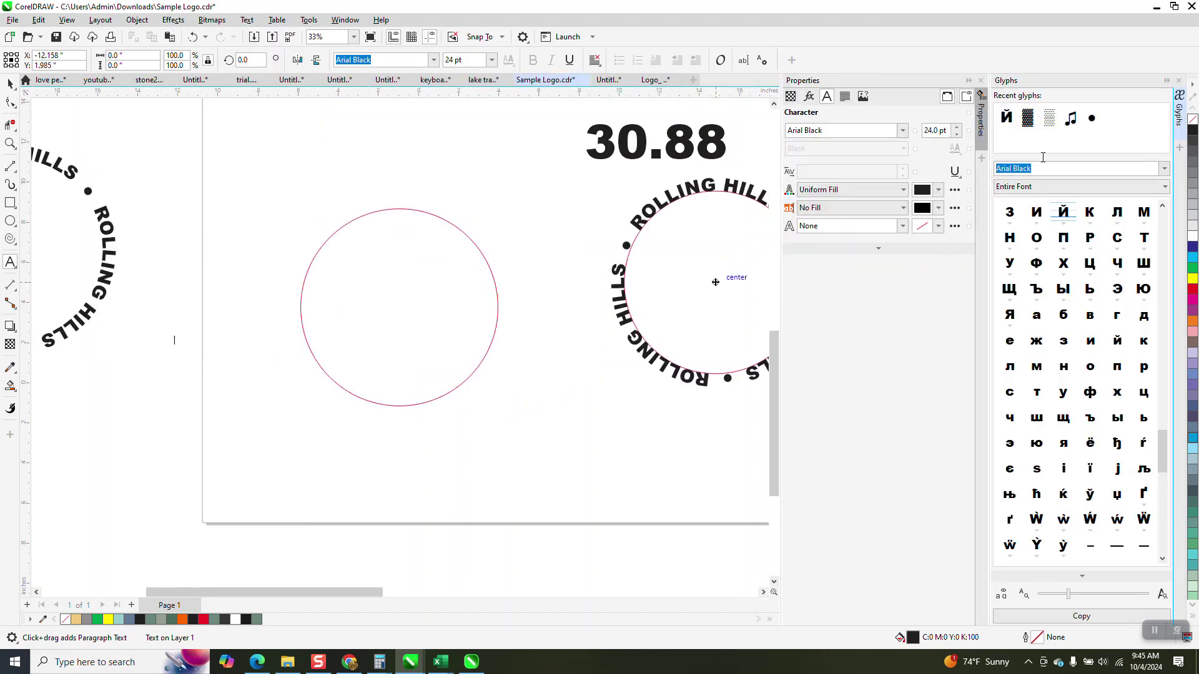
pyautogui.click(980, 80)
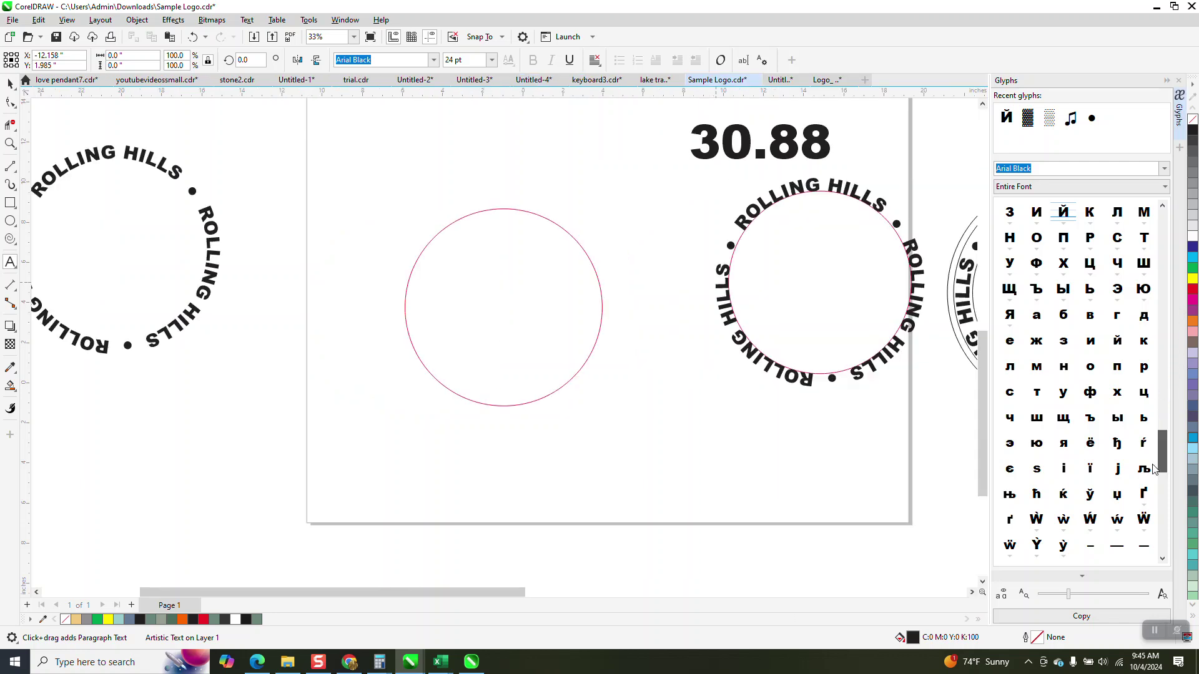
pyautogui.moveTo(1165, 440); pyautogui.dragTo(1154, 522)
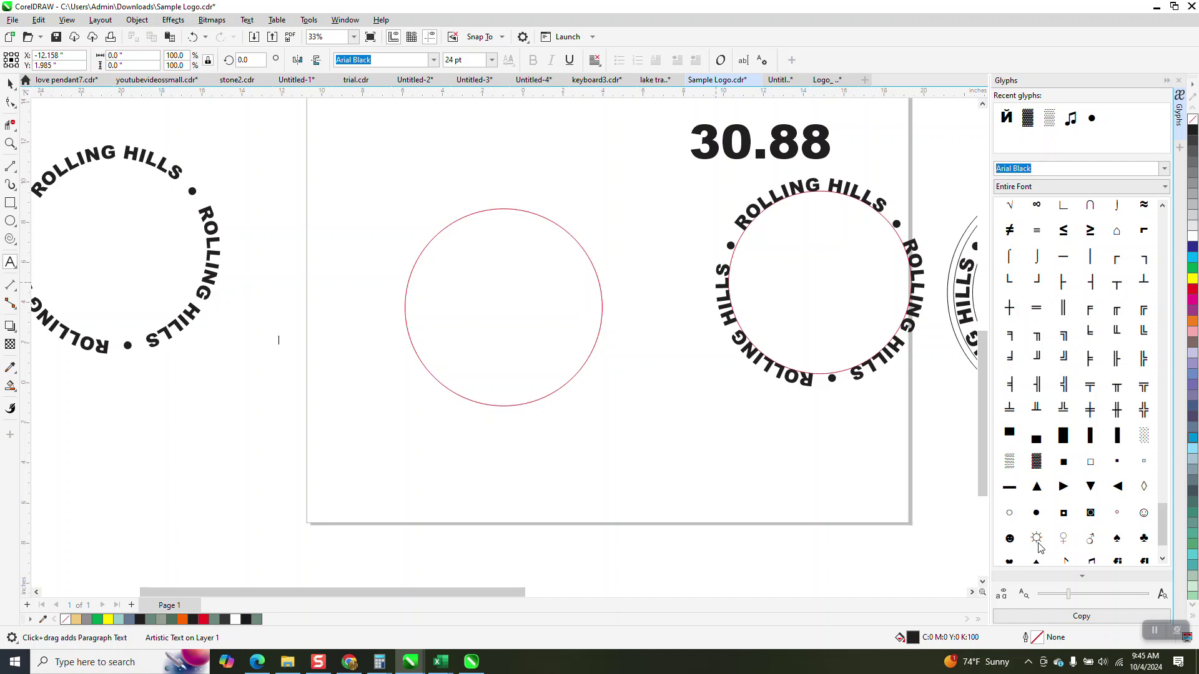
pyautogui.click(10, 262)
pyautogui.click(374, 444)
# Step: Type CORELDRAW and insert a sun glyph ☼ after it
pyautogui.write('CORELDR')
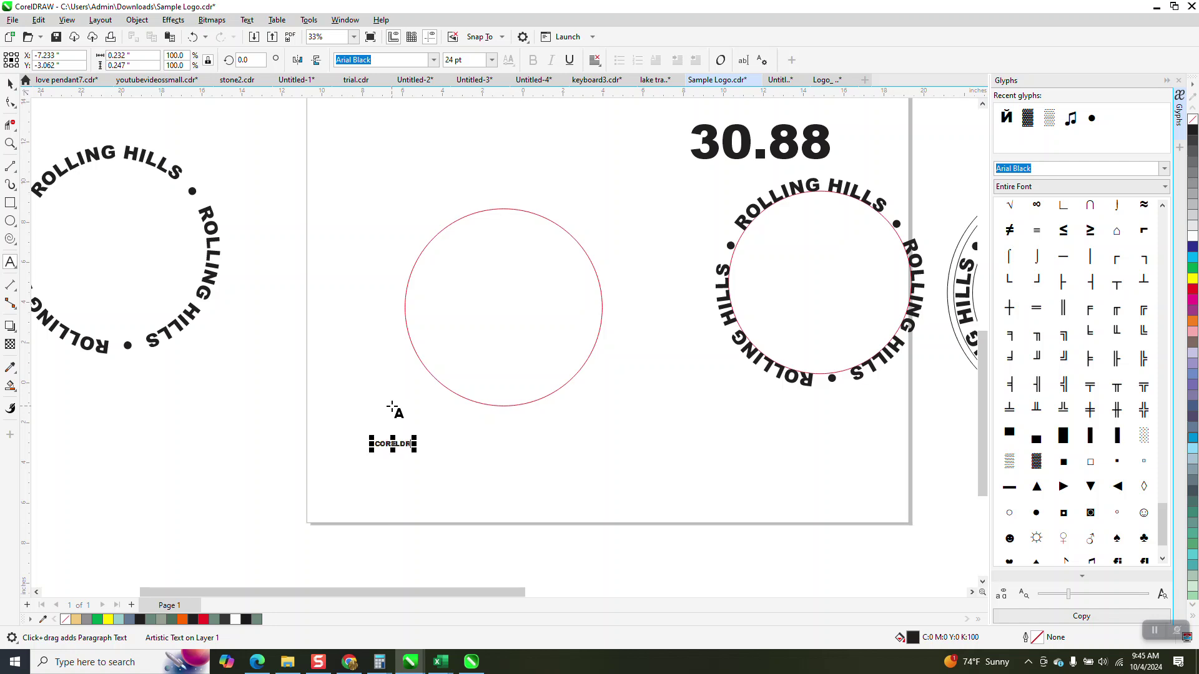
pyautogui.write('AW')
pyautogui.click(10, 143)
pyautogui.moveTo(335, 410); pyautogui.dragTo(508, 485)
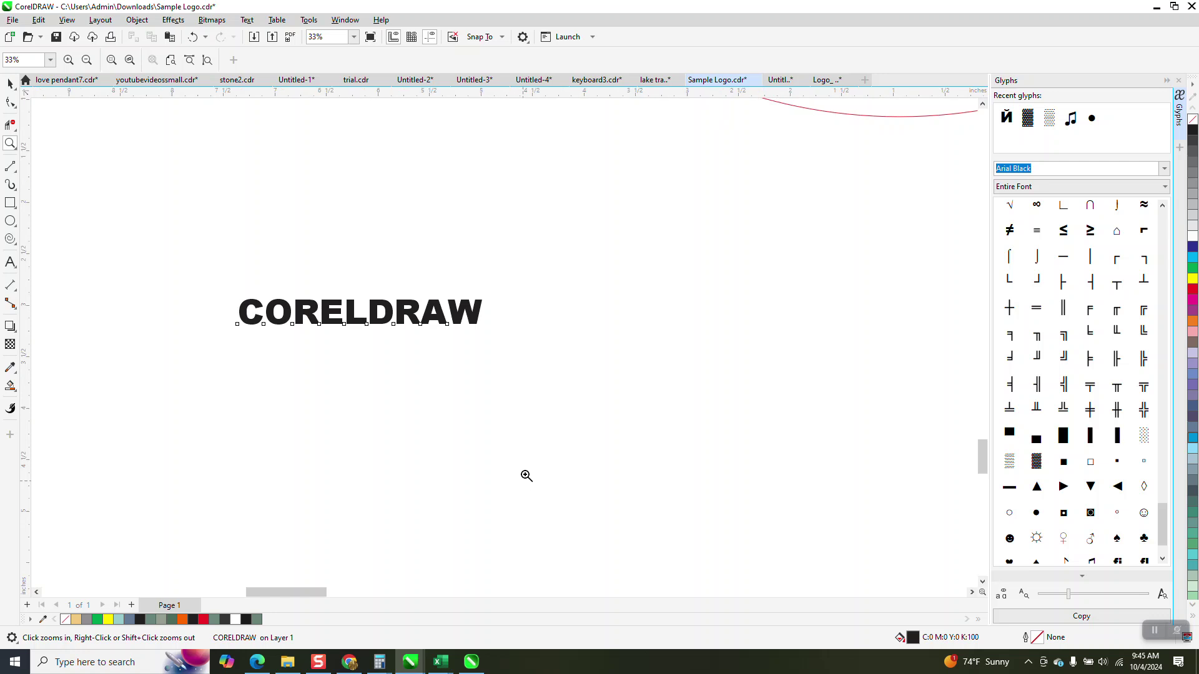
pyautogui.click(10, 84)
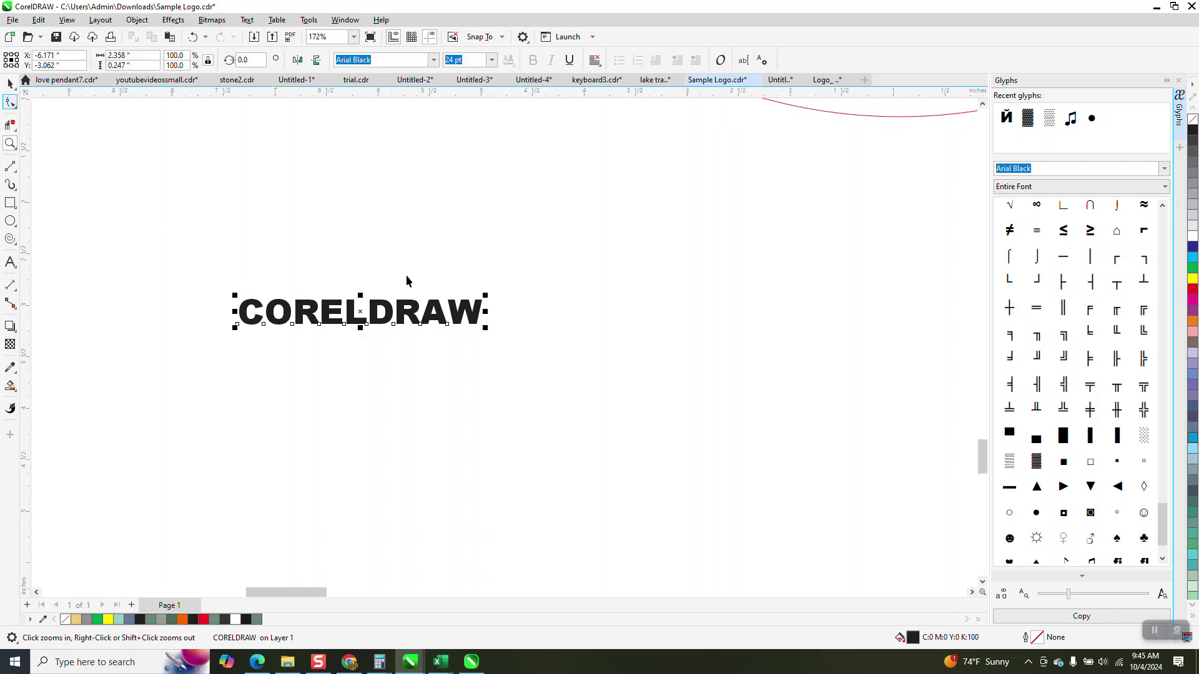
pyautogui.click(10, 263)
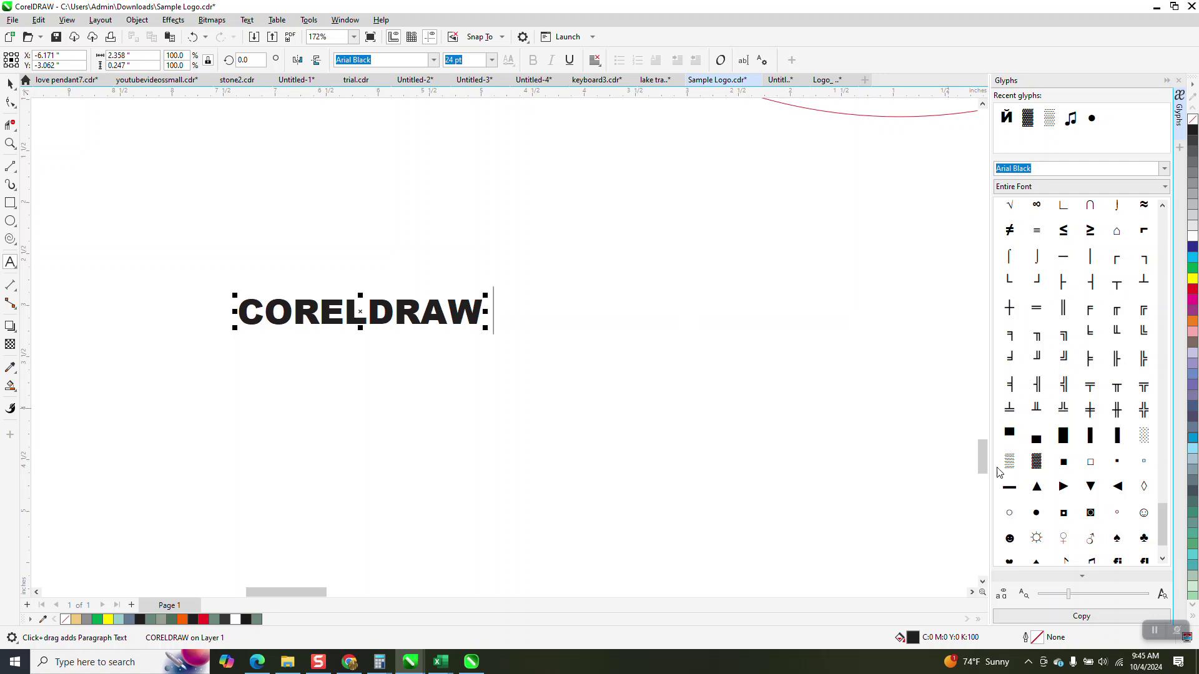
pyautogui.doubleClick(1038, 539)
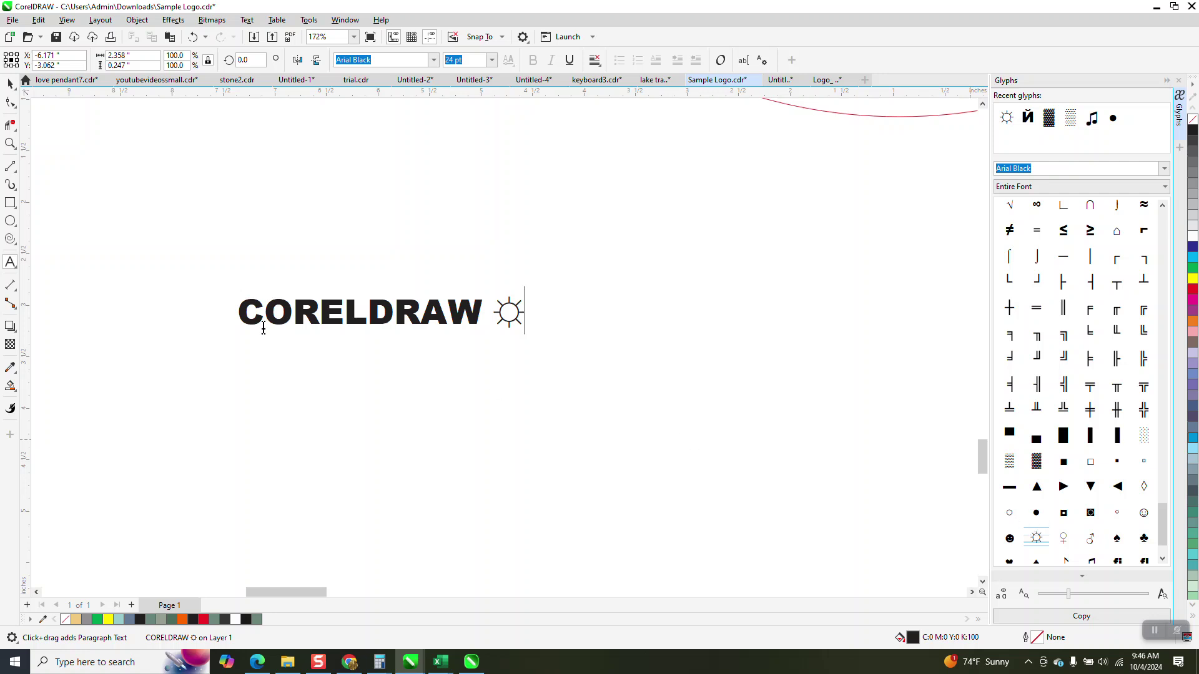
# Step: Add two more CORELDRAW words, each followed by a sun glyph ☼
pyautogui.click(10, 84)
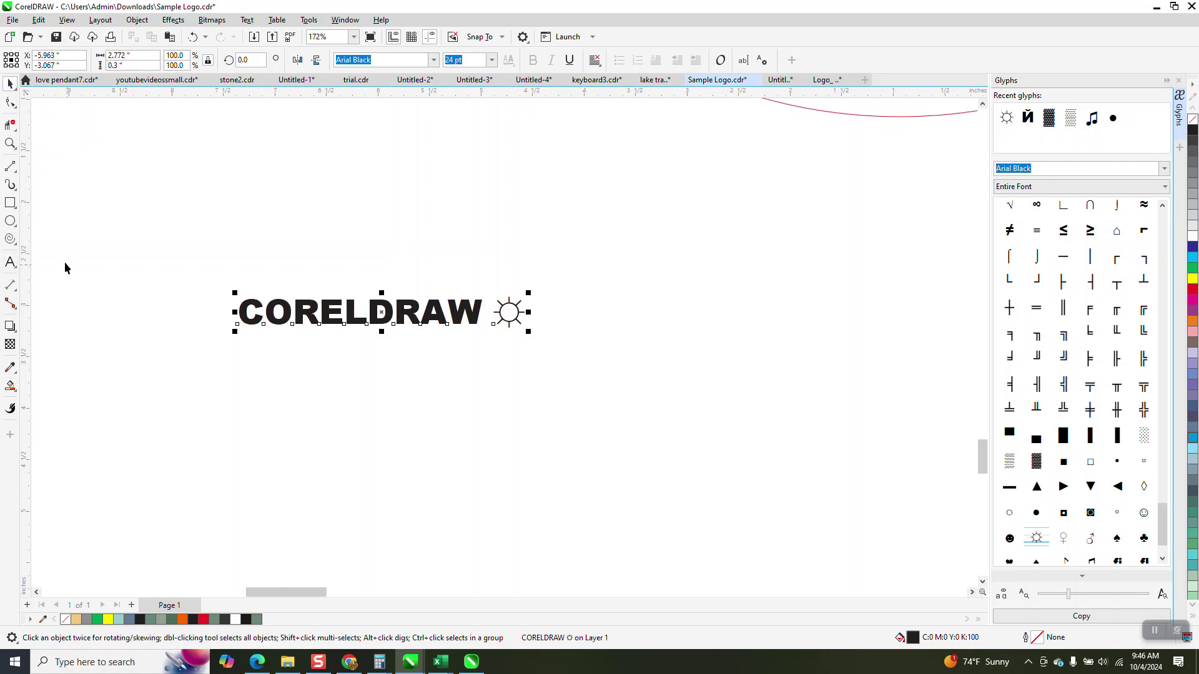
pyautogui.click(10, 263)
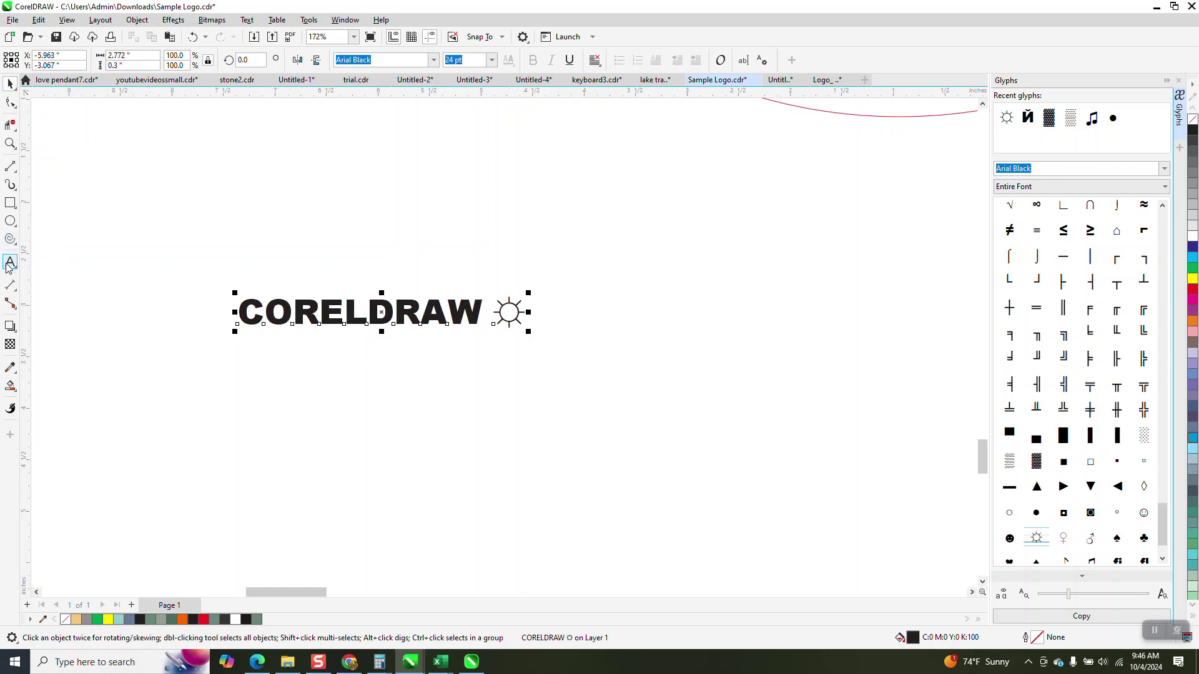
pyautogui.click(518, 312)
pyautogui.write('COREL')
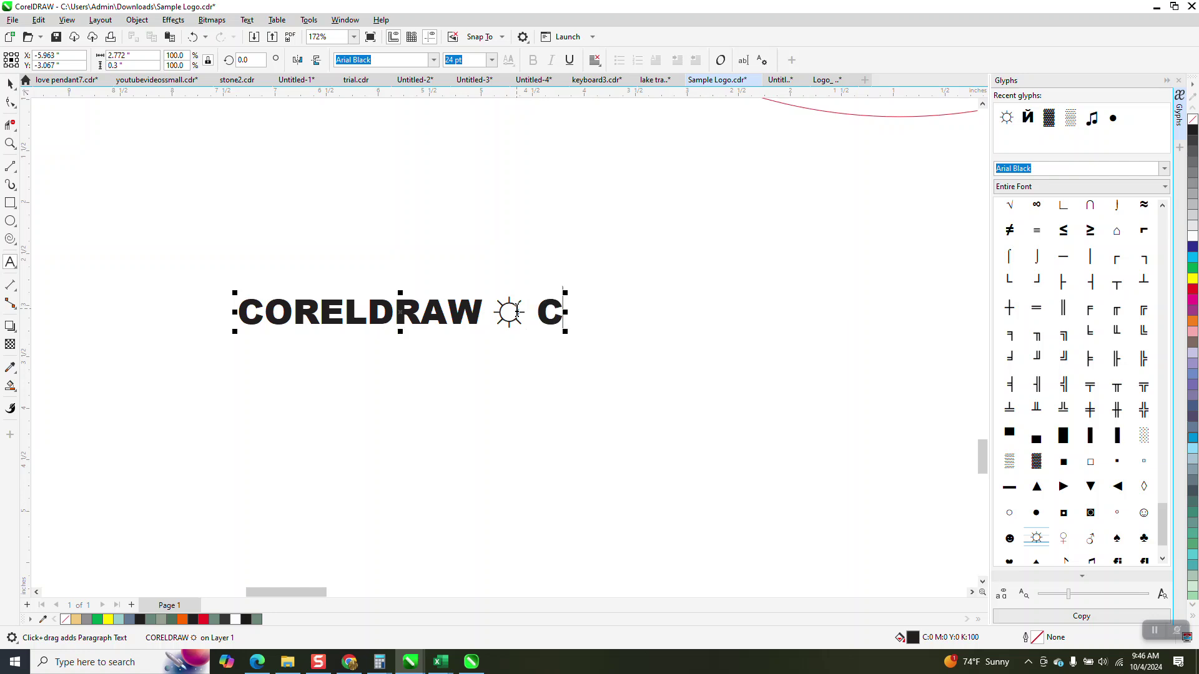
pyautogui.write('DRAW')
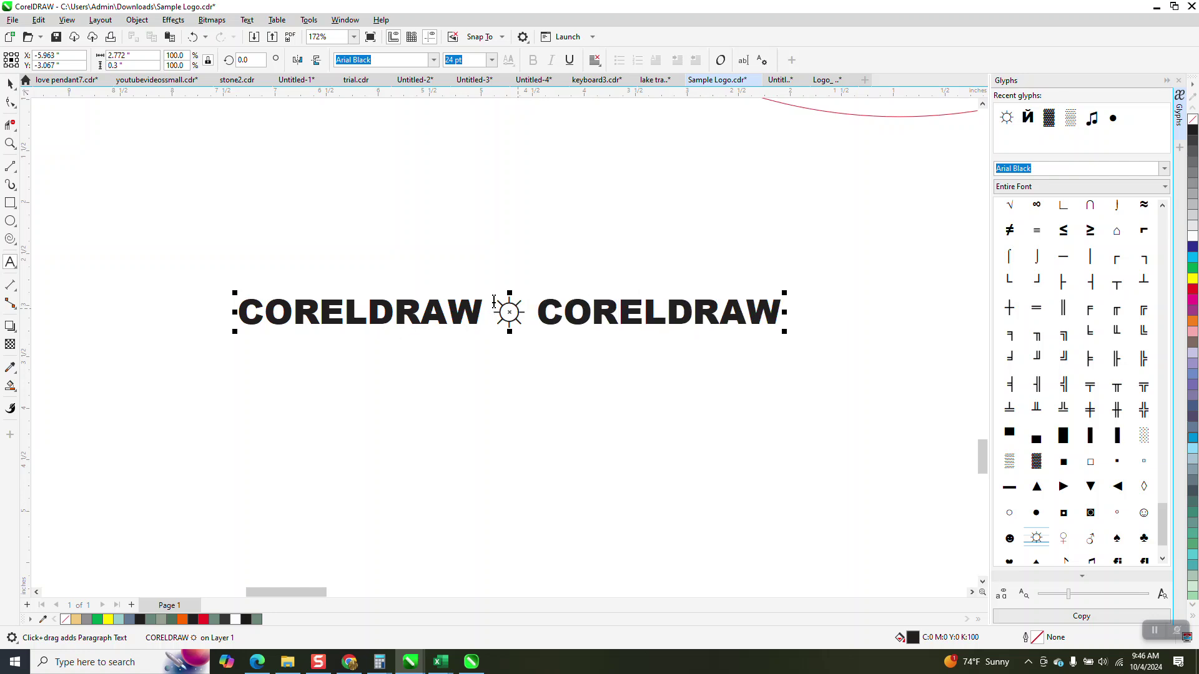
pyautogui.doubleClick(1036, 538)
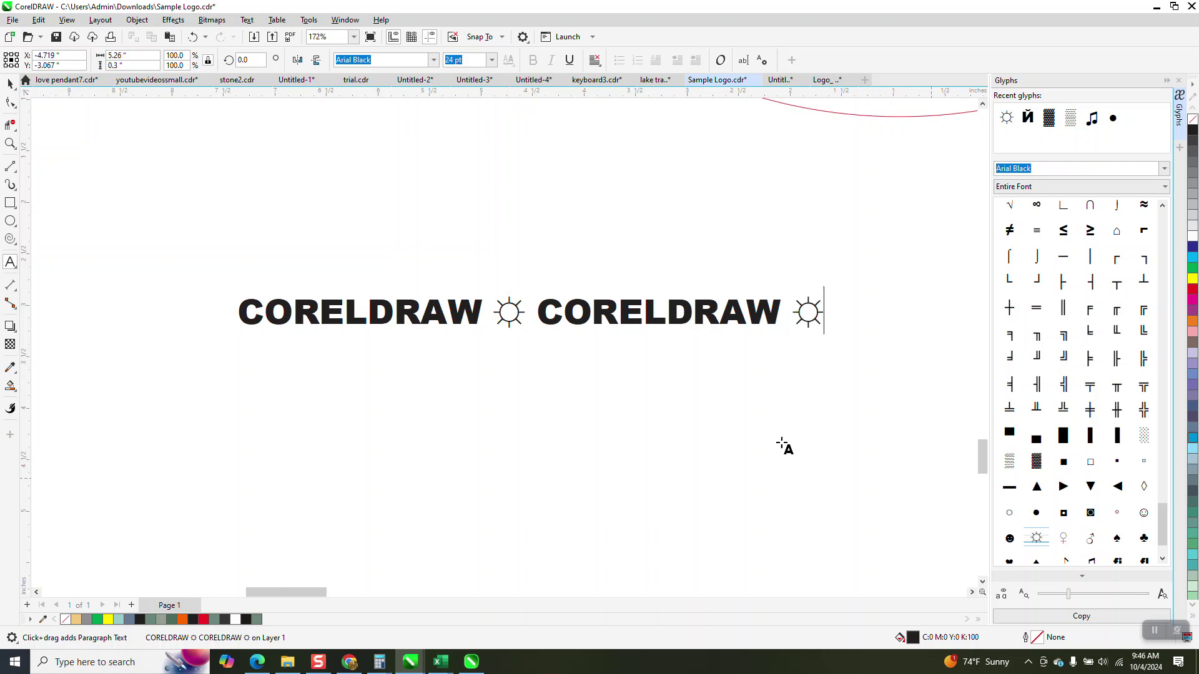
pyautogui.click(10, 83)
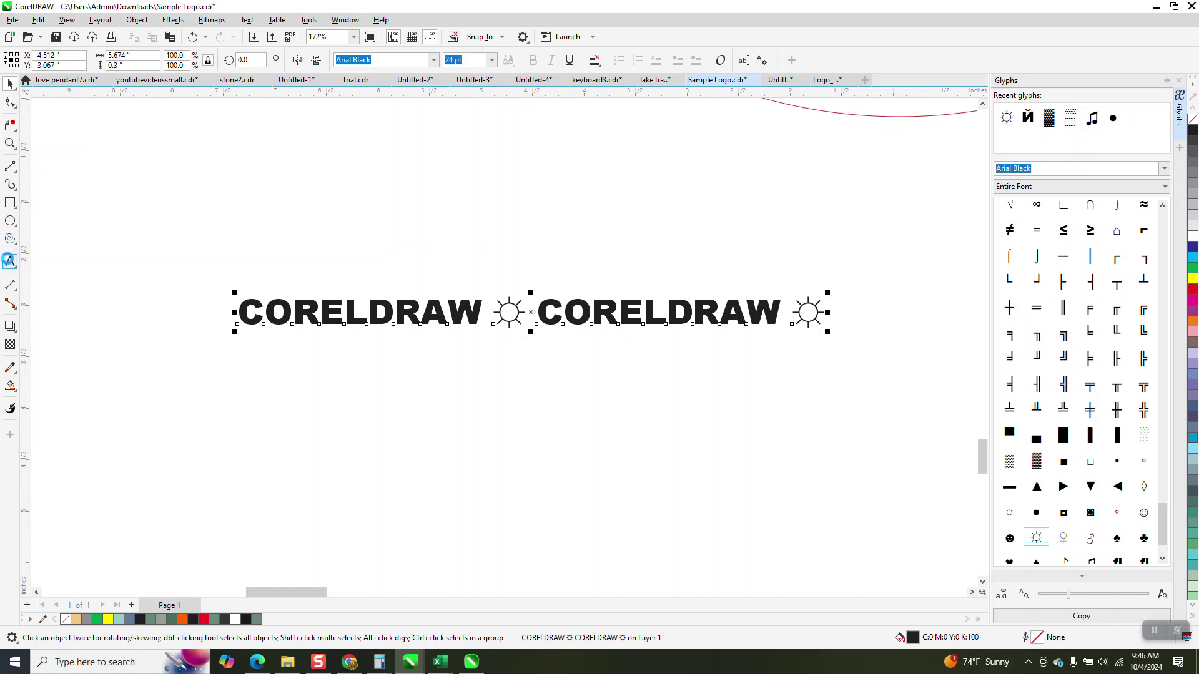
pyautogui.click(10, 261)
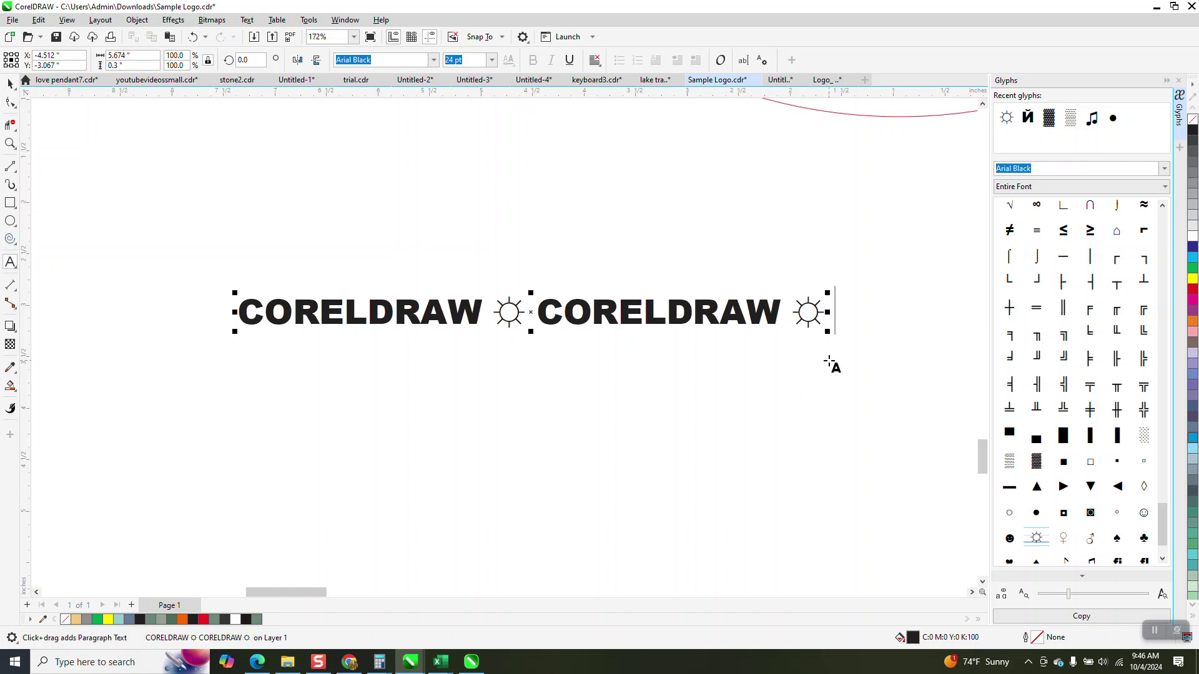
pyautogui.write('COREL')
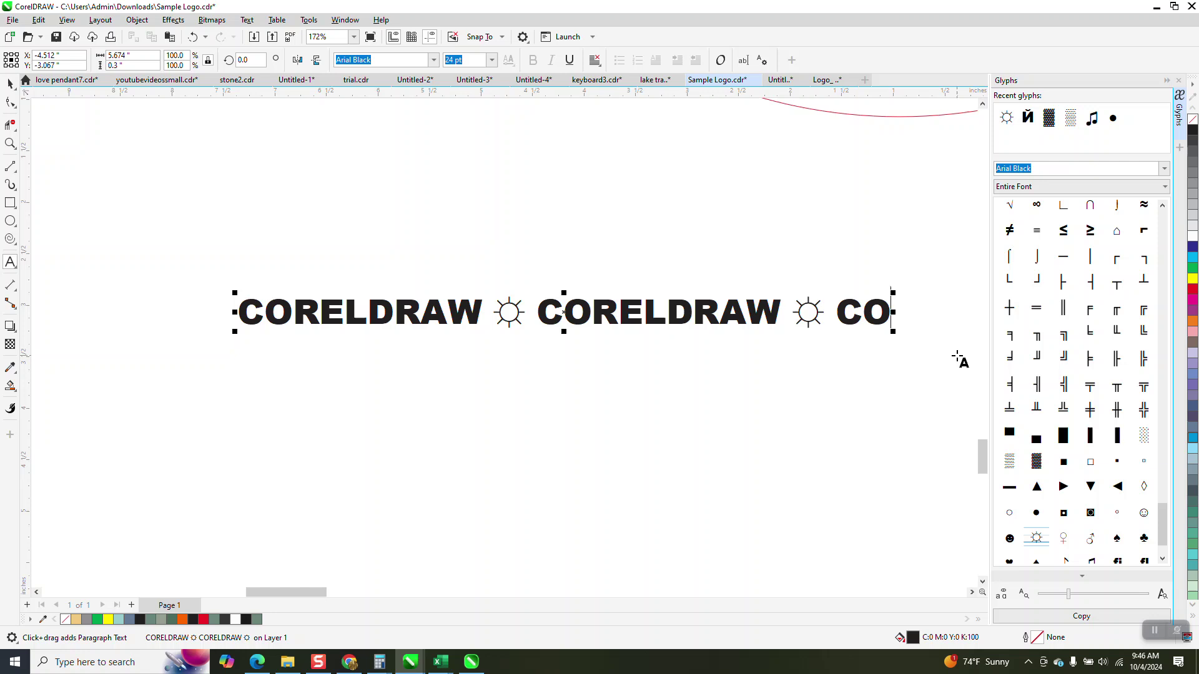
pyautogui.write('DRAW')
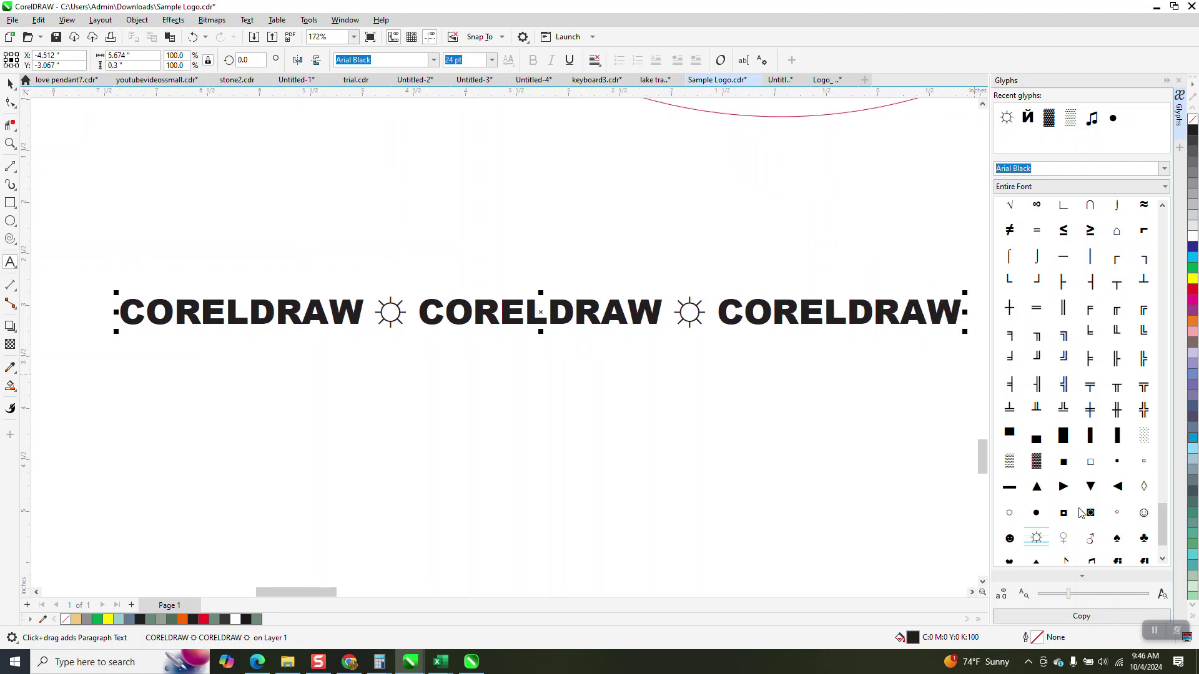
pyautogui.doubleClick(1036, 538)
# Step: Move the CORELDRAW ☼ text line so it sits above the circle
pyautogui.click(10, 83)
pyautogui.moveTo(580, 320); pyautogui.dragTo(420, 270)
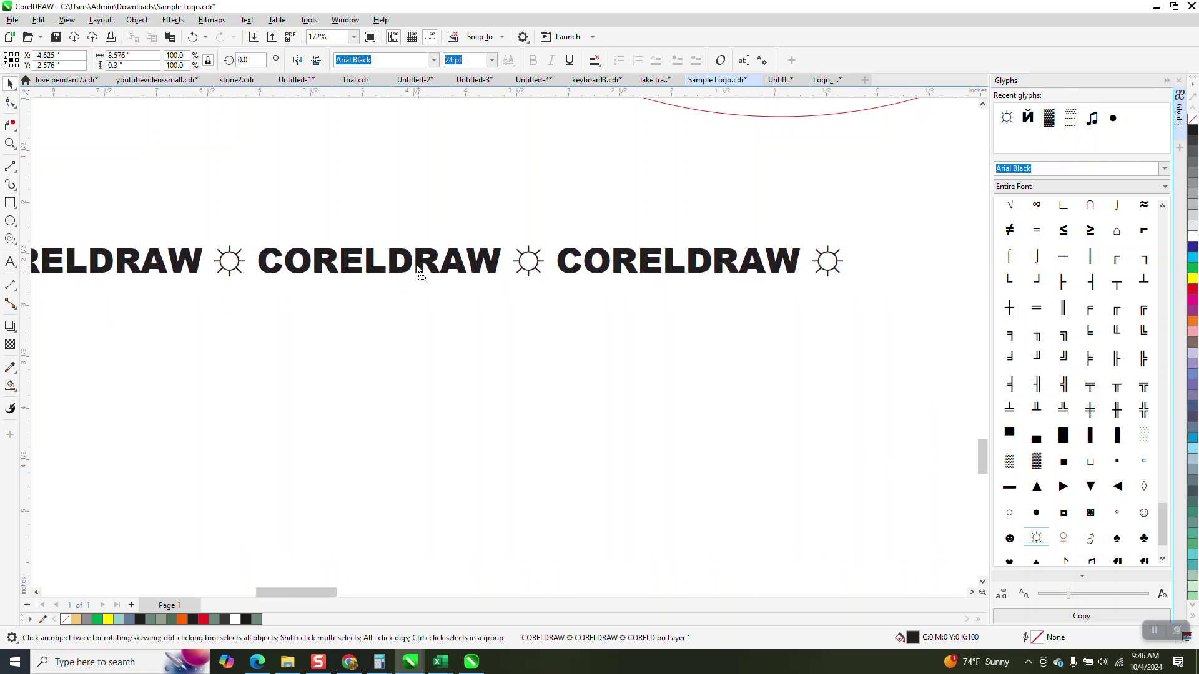
pyautogui.scroll(-3, 661, 420)
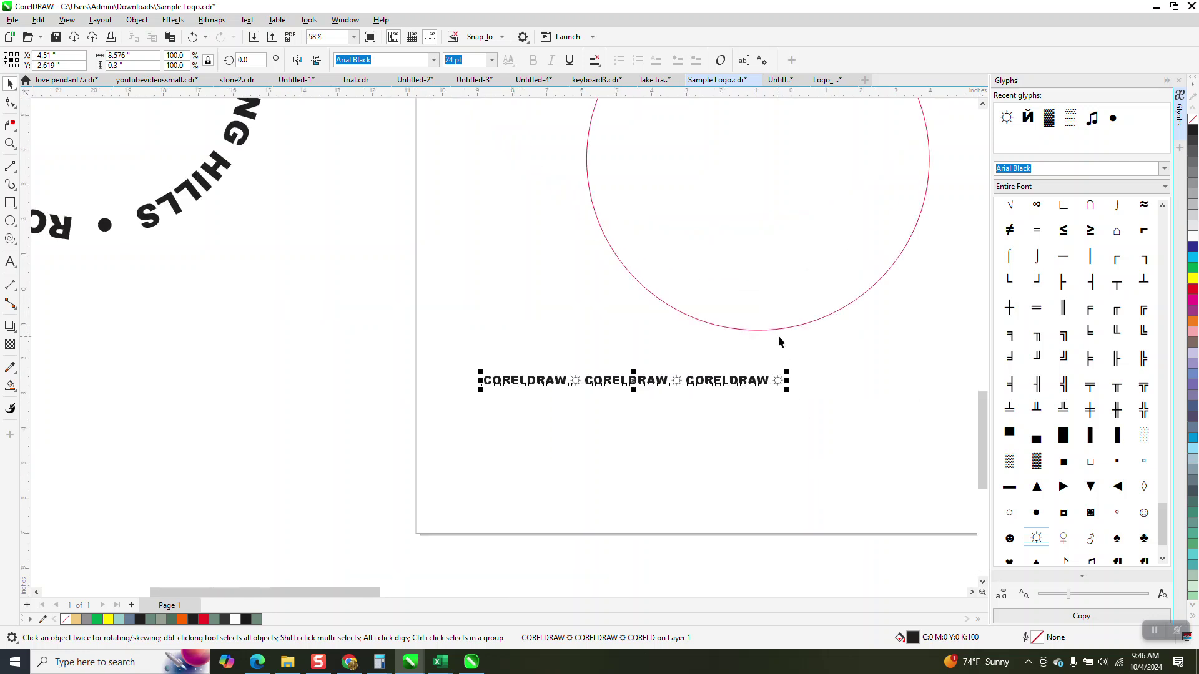
pyautogui.click(778, 331)
pyautogui.scroll(-3, 752, 477)
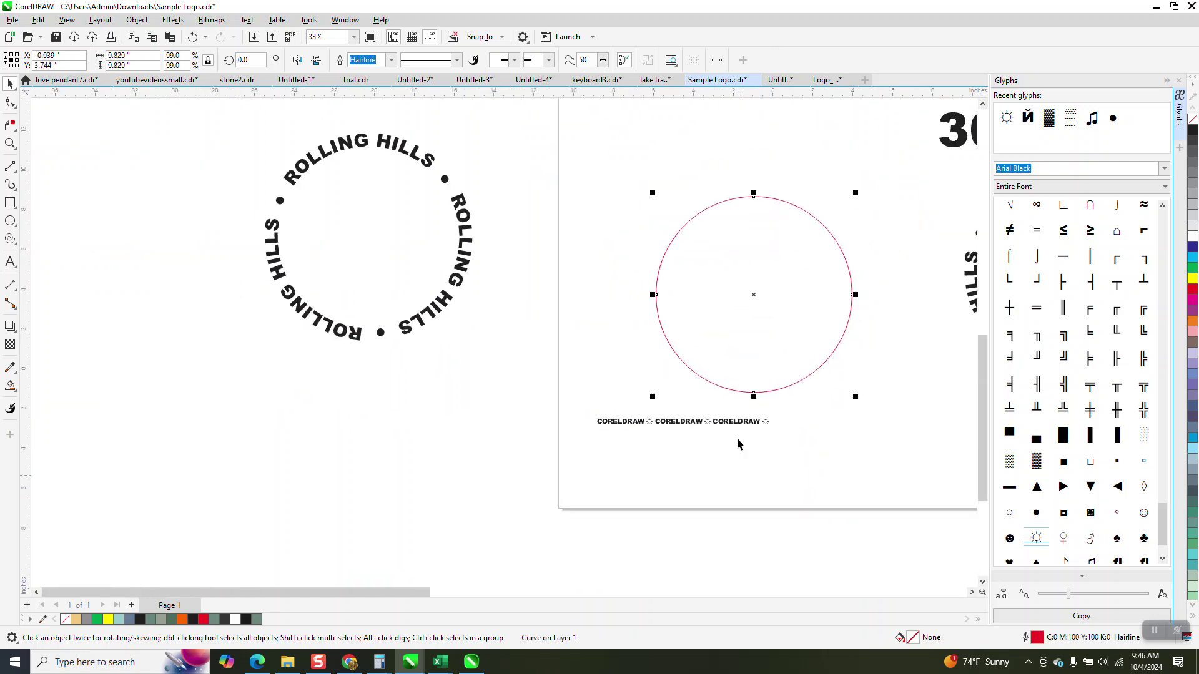
pyautogui.scroll(-1, 892, 183)
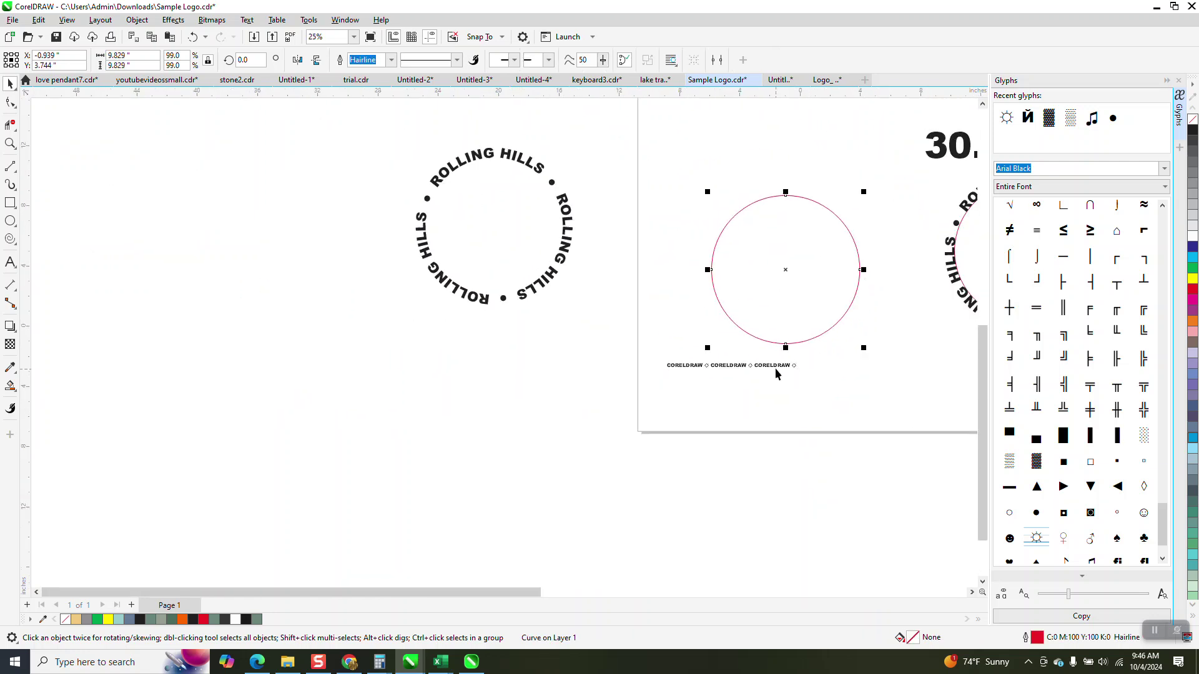
pyautogui.moveTo(776, 373); pyautogui.dragTo(815, 167)
# Step: Close the Glyphs docker and set the text line's width to 30.88 inches
pyautogui.scroll(-1, 787, 311)
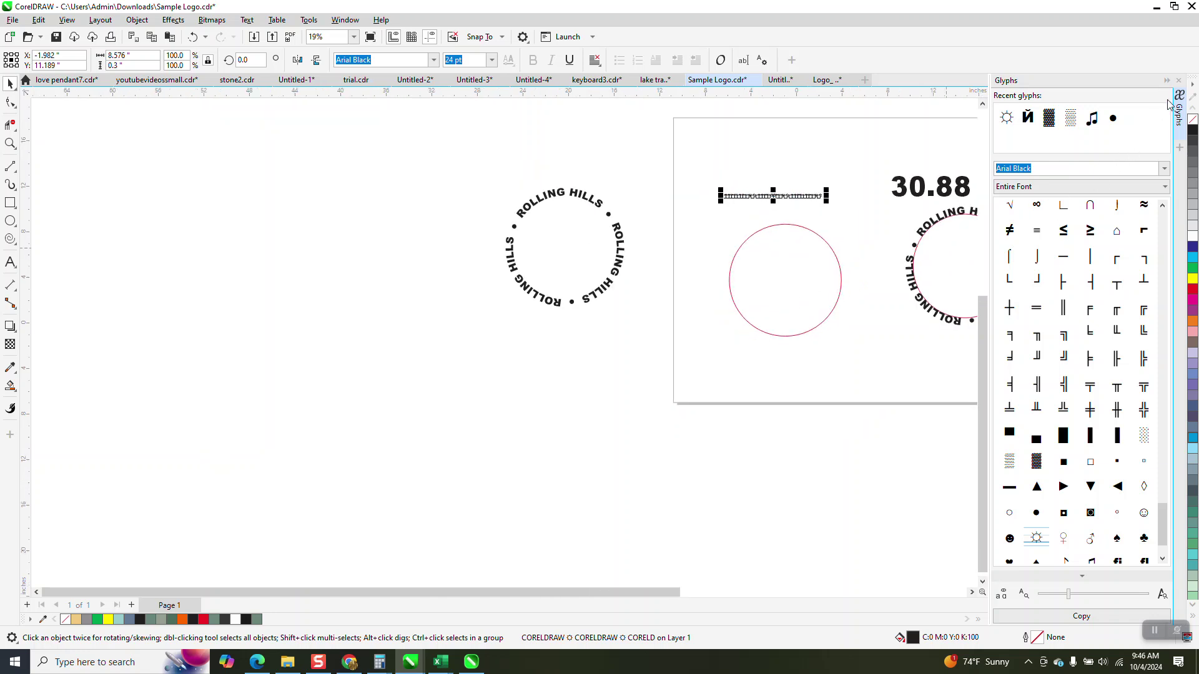
pyautogui.click(1180, 82)
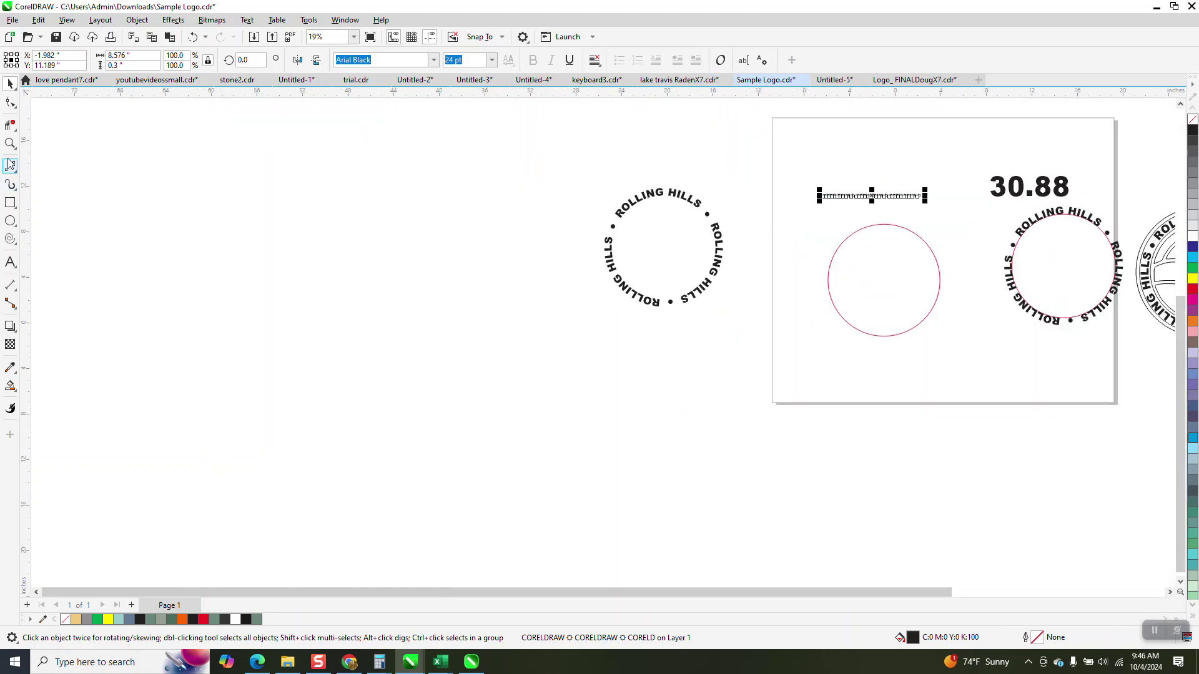
pyautogui.click(10, 143)
pyautogui.moveTo(808, 182); pyautogui.dragTo(1076, 369)
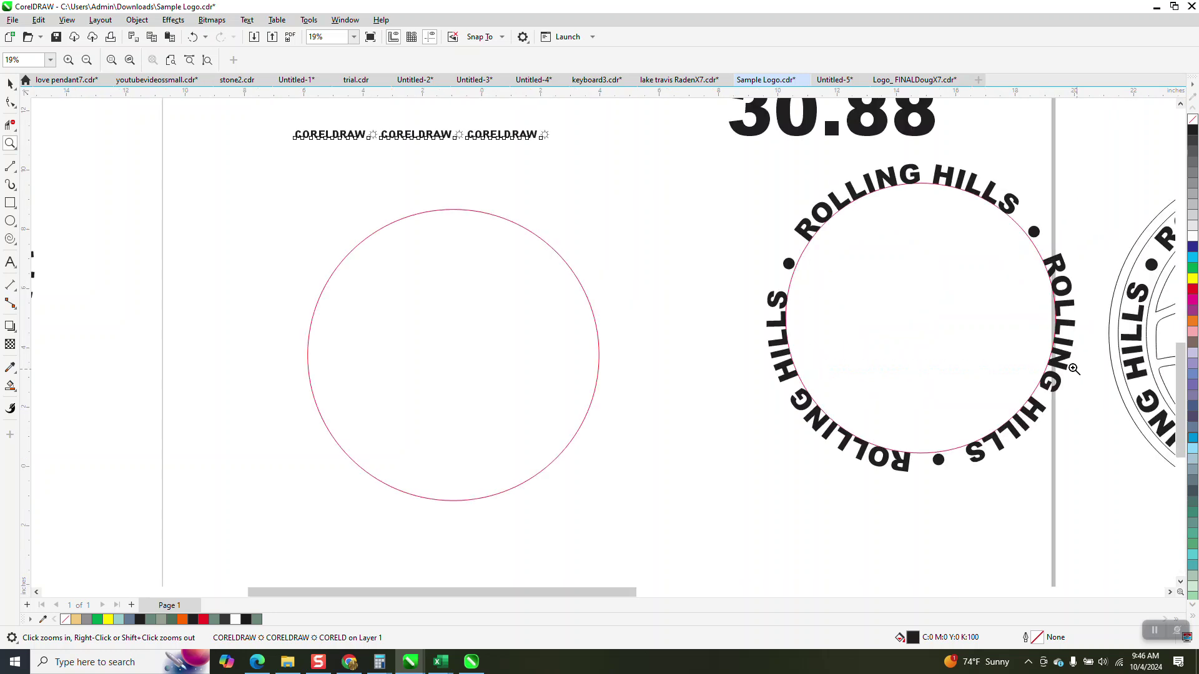
pyautogui.click(10, 83)
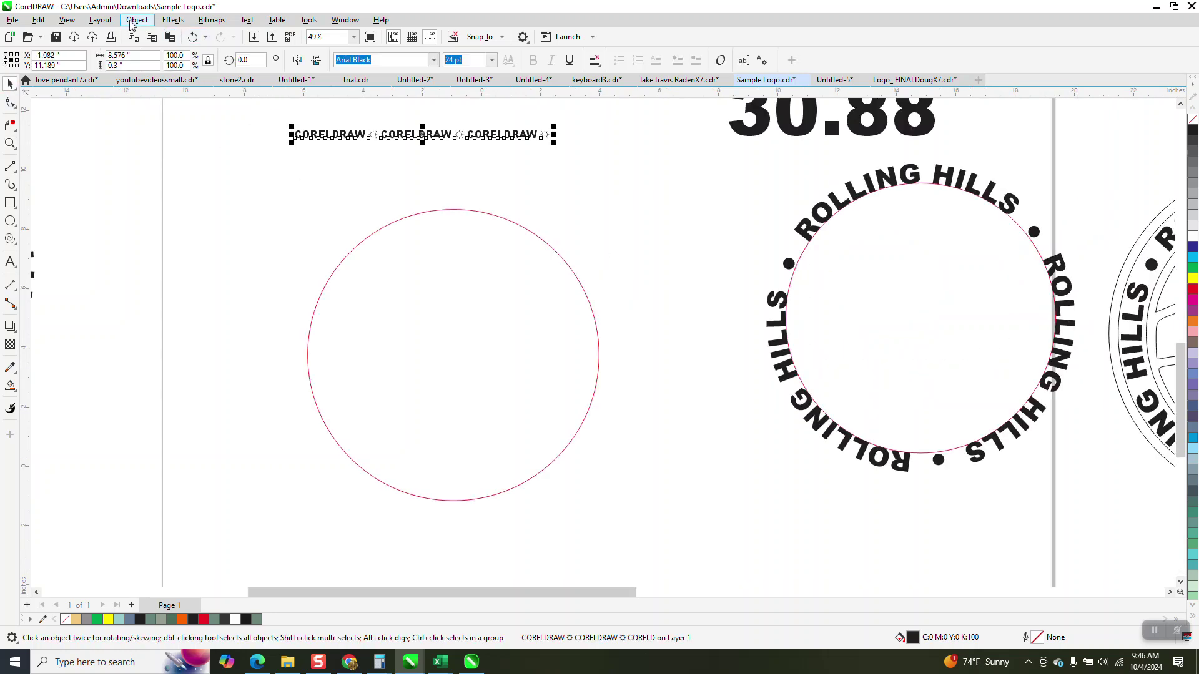
pyautogui.click(150, 55)
pyautogui.write('30.88')
pyautogui.press('Return')
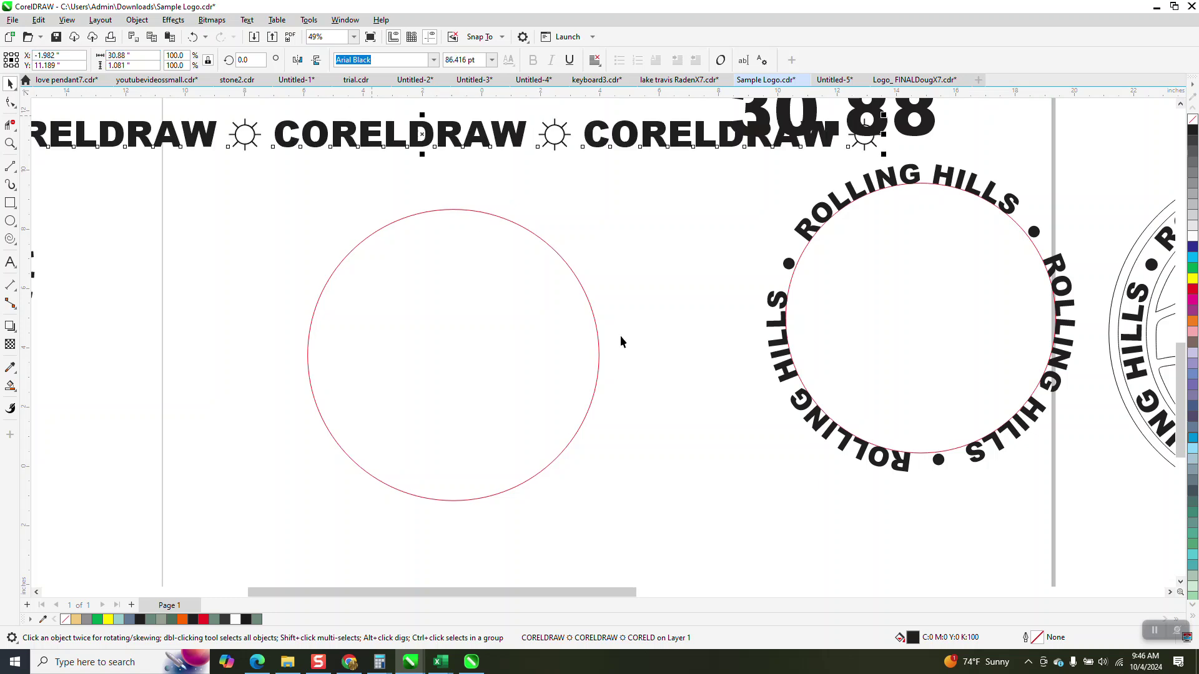
pyautogui.scroll(-1, 621, 337)
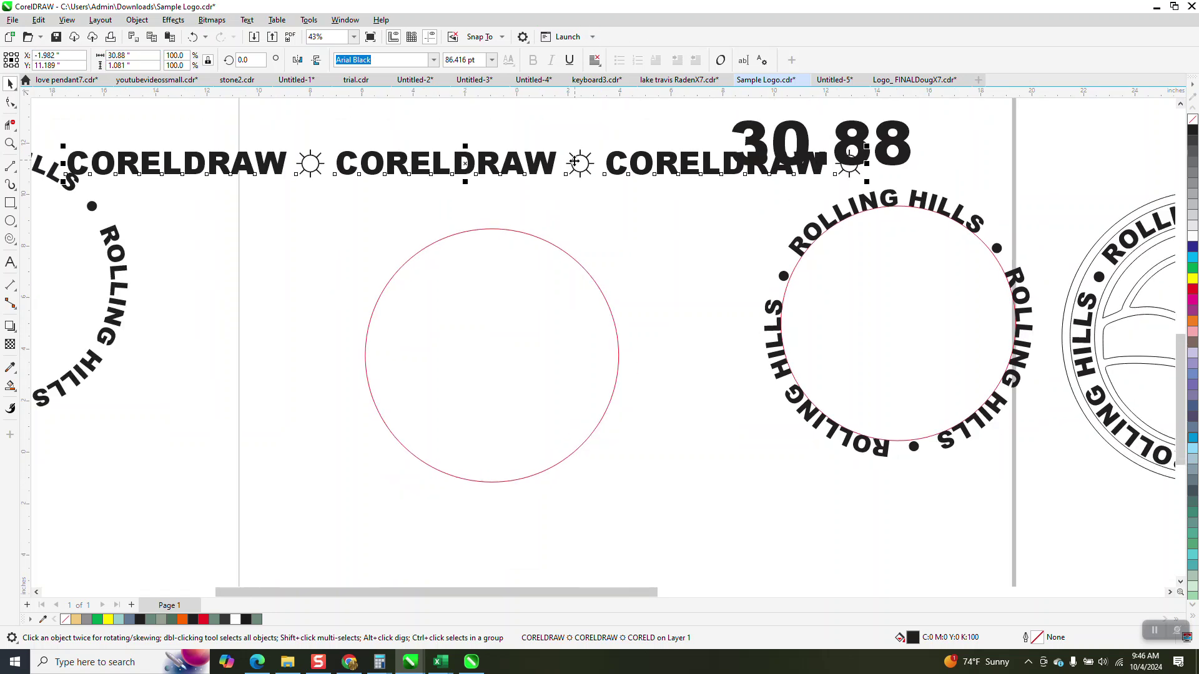
pyautogui.moveTo(575, 163); pyautogui.dragTo(579, 196)
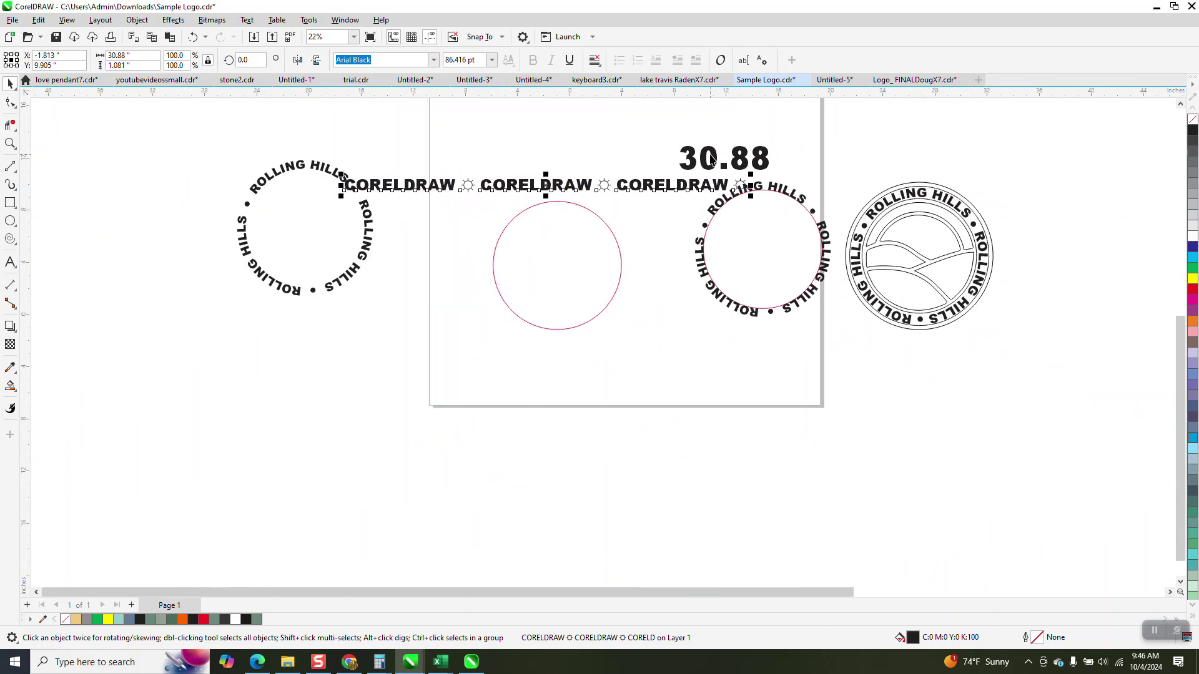
# Step: Delete the left ROLLING HILLS ring and move the text line to the upper left
pyautogui.scroll(1, 624, 147)
pyautogui.click(275, 190)
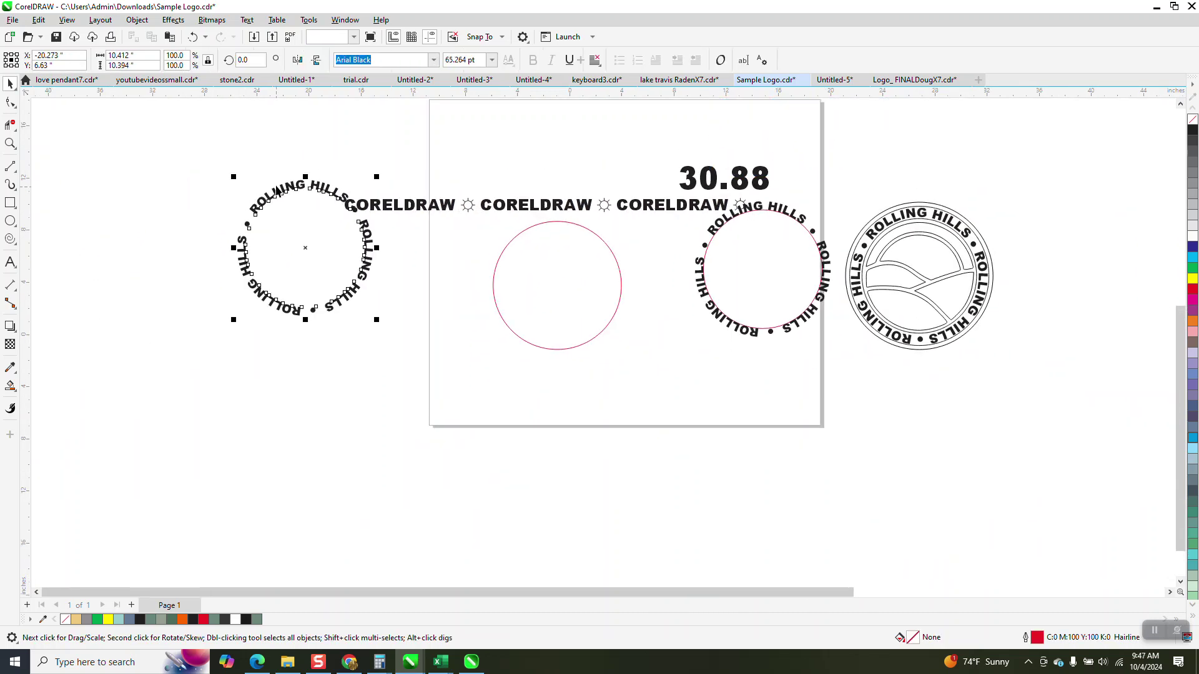
pyautogui.press('Delete')
pyautogui.moveTo(517, 209); pyautogui.dragTo(264, 153)
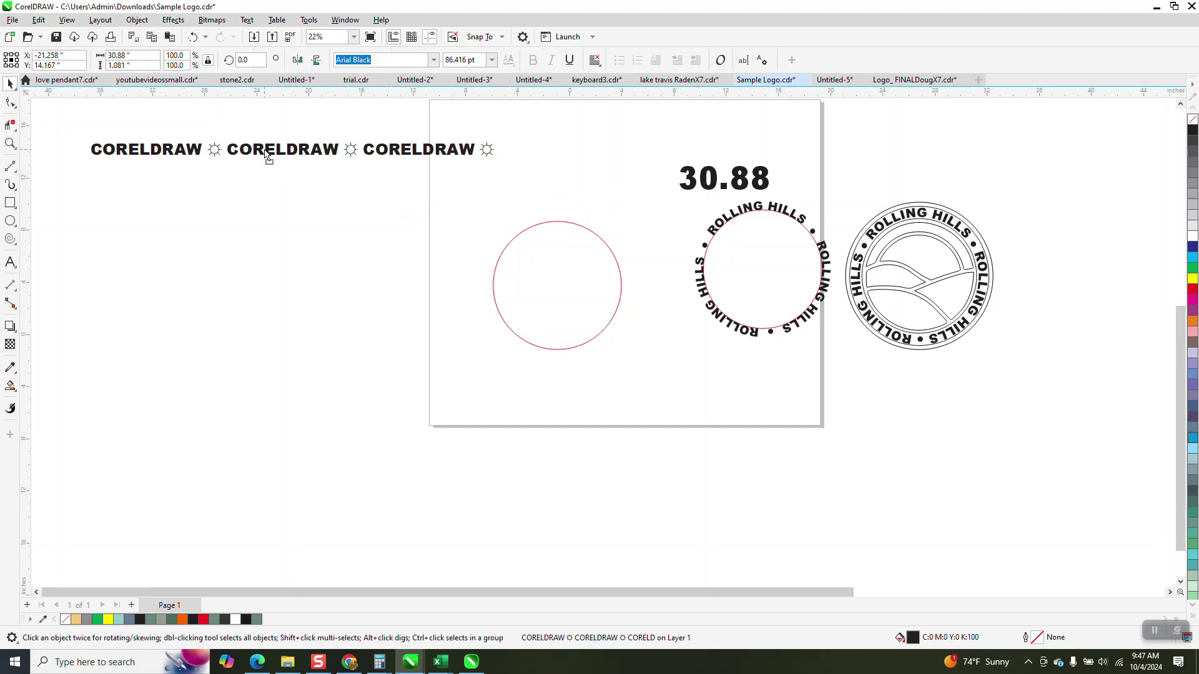
pyautogui.click(462, 260)
pyautogui.click(281, 243)
# Step: Select the text line and circle together and place a copy of both lower down
pyautogui.moveTo(281, 243); pyautogui.dragTo(281, 243)
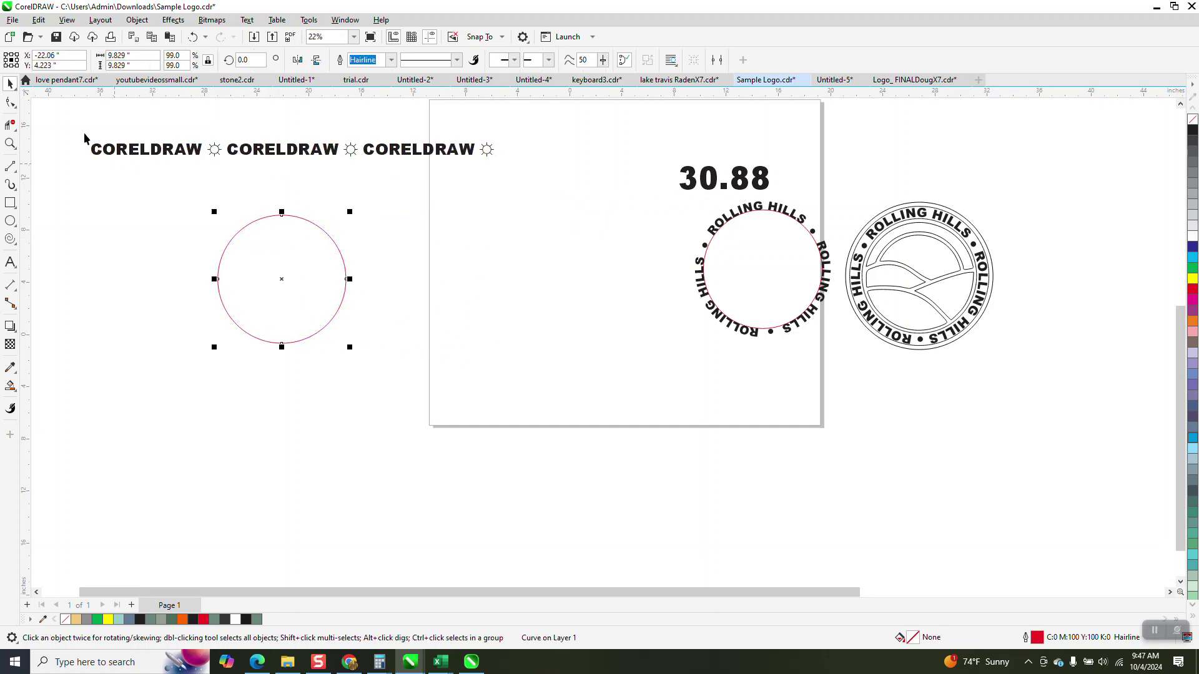
pyautogui.moveTo(57, 112); pyautogui.dragTo(328, 273)
pyautogui.moveTo(531, 376); pyautogui.dragTo(545, 375)
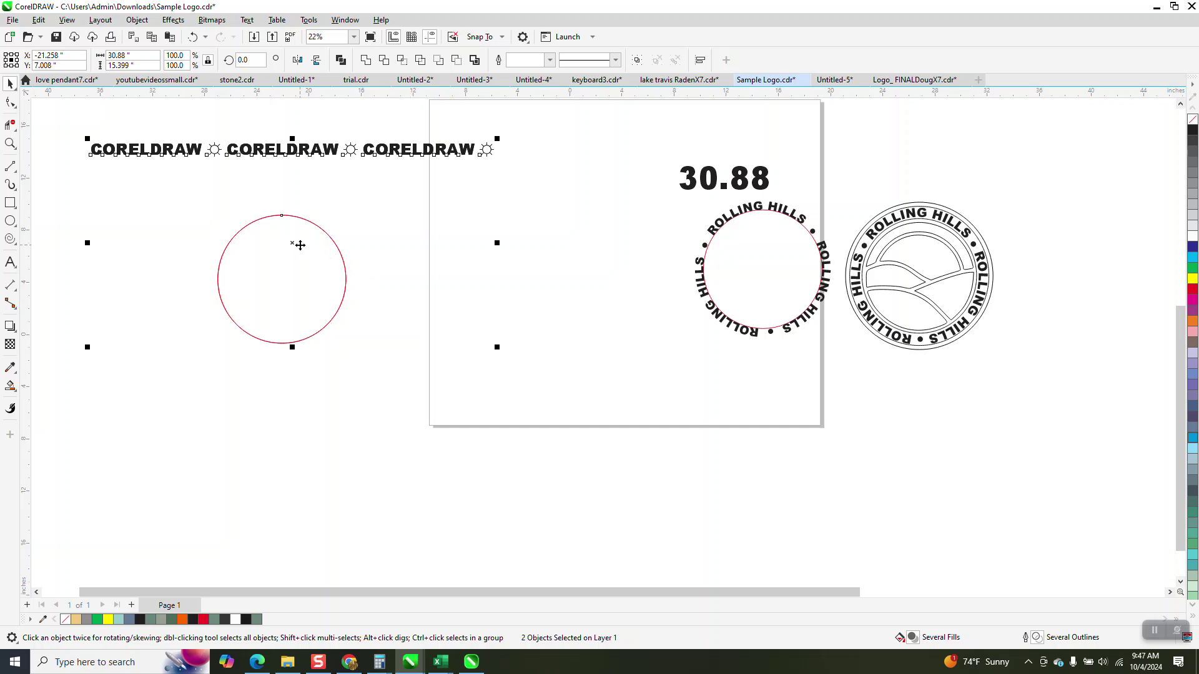
pyautogui.moveTo(301, 246); pyautogui.dragTo(352, 494)
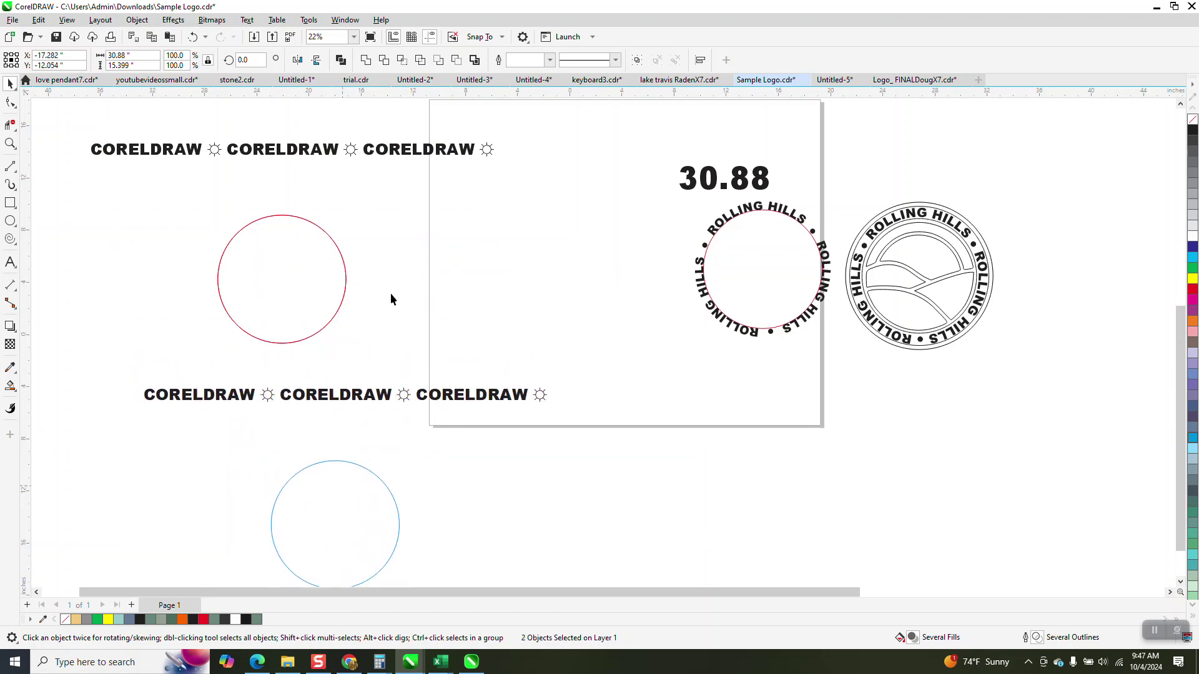
# Step: Fit the top CORELDRAW ☼ text to the circle's path, then zoom in to inspect it
pyautogui.click(405, 157)
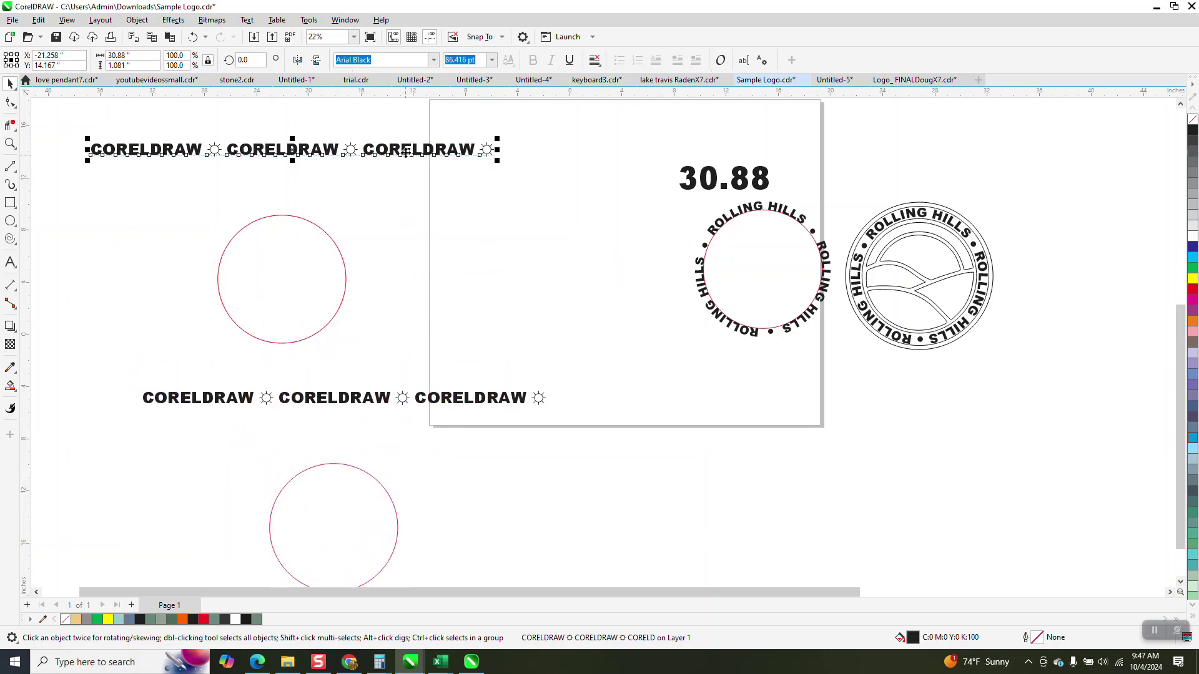
pyautogui.click(248, 20)
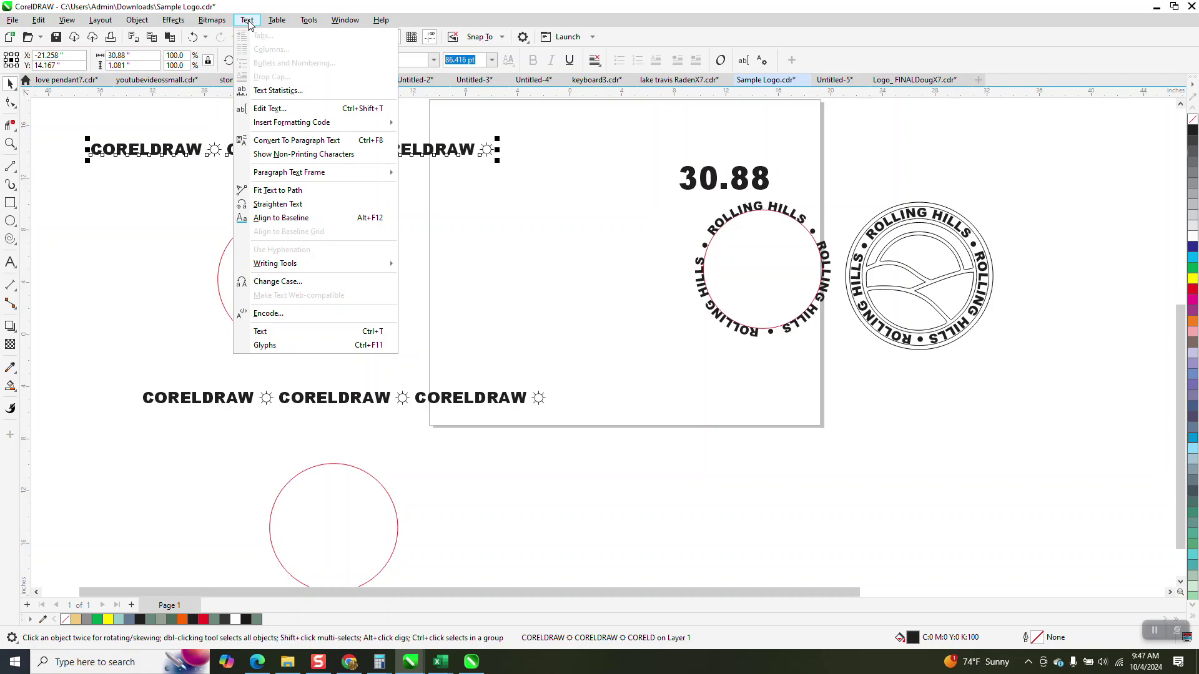
pyautogui.click(284, 191)
pyautogui.click(275, 215)
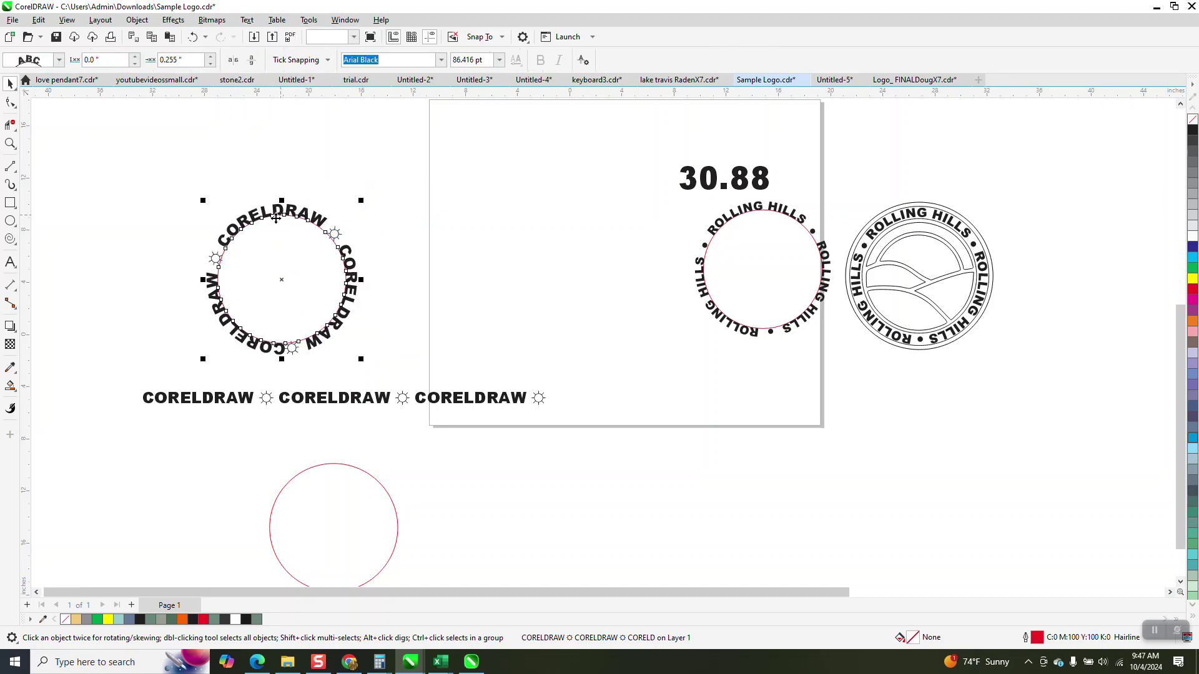
pyautogui.click(10, 143)
pyautogui.moveTo(239, 325); pyautogui.dragTo(346, 373)
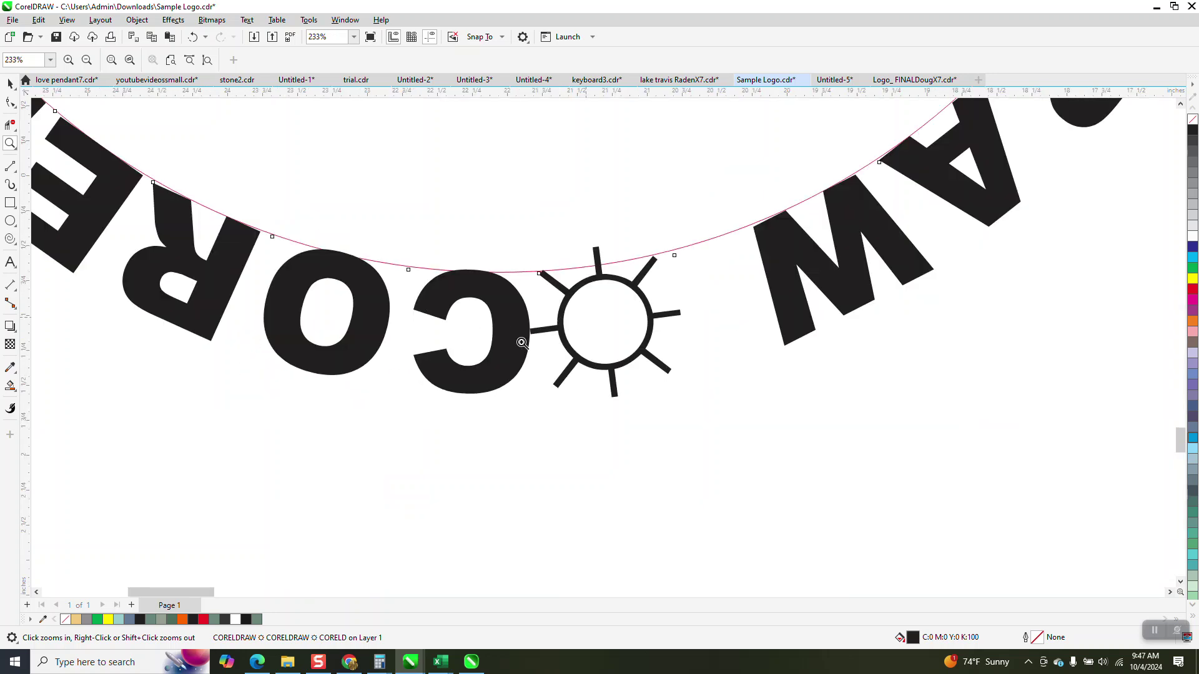
pyautogui.scroll(-5, 512, 350)
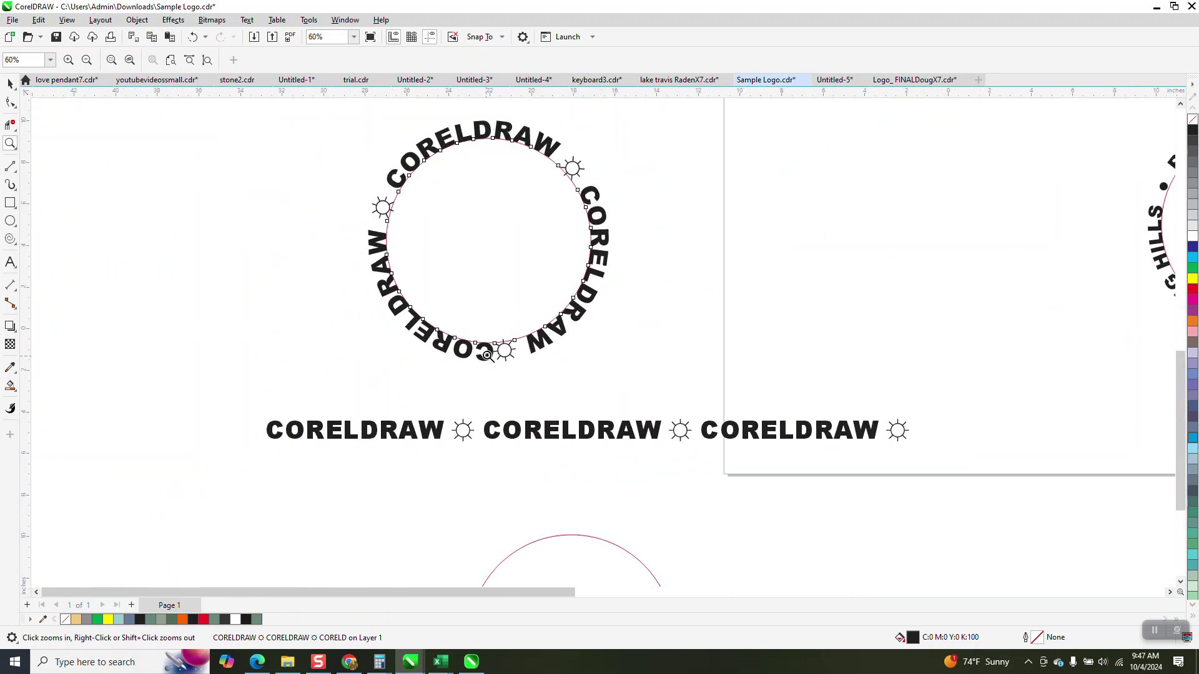
pyautogui.scroll(-1, 387, 309)
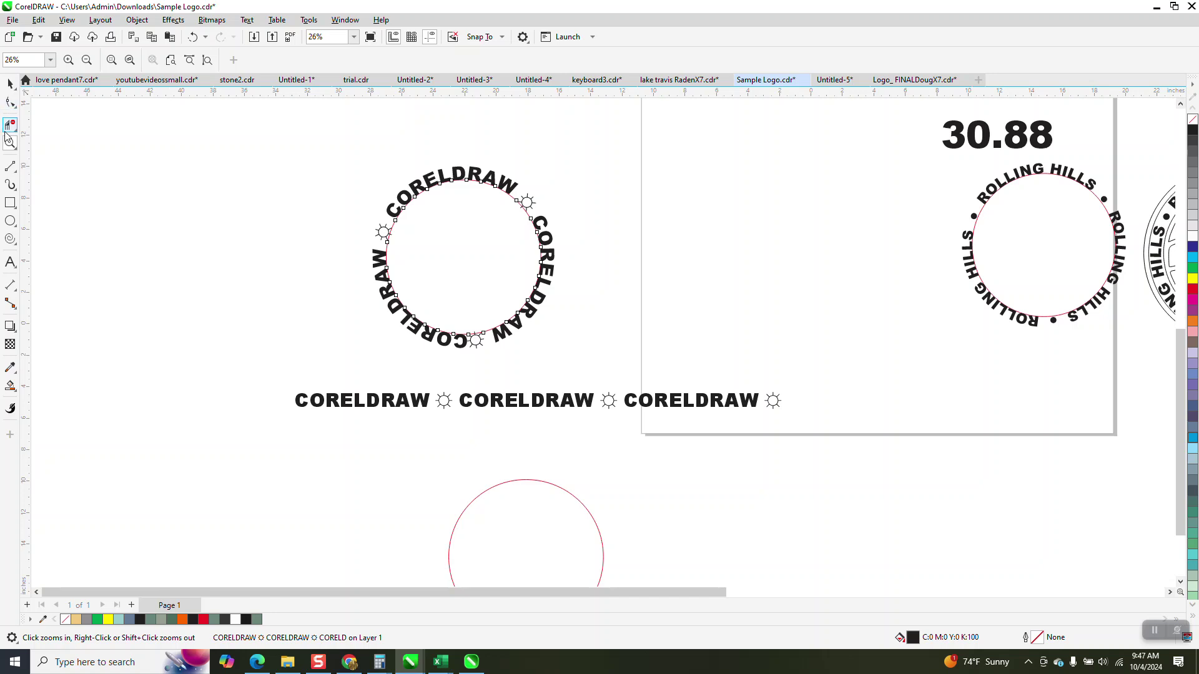
pyautogui.moveTo(698, 381); pyautogui.dragTo(784, 441)
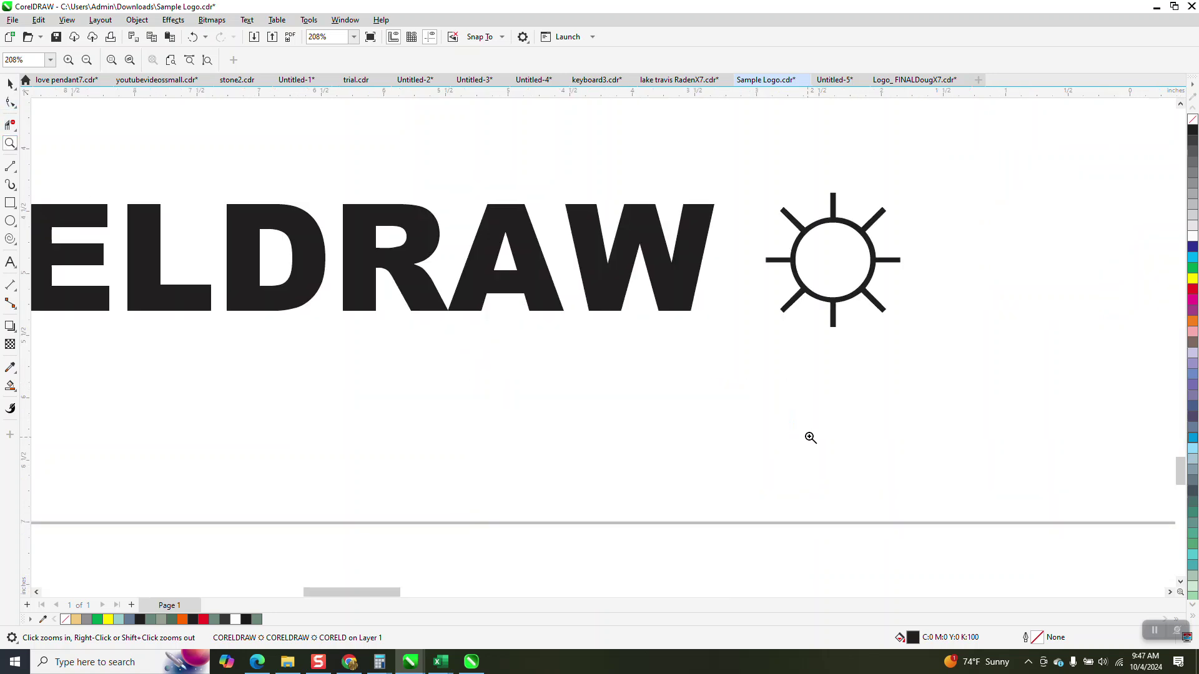
# Step: Measure the W-to-sun gap with a parallel dimension (0.49"), then delete the dimension
pyautogui.click(15, 290)
pyautogui.click(53, 284)
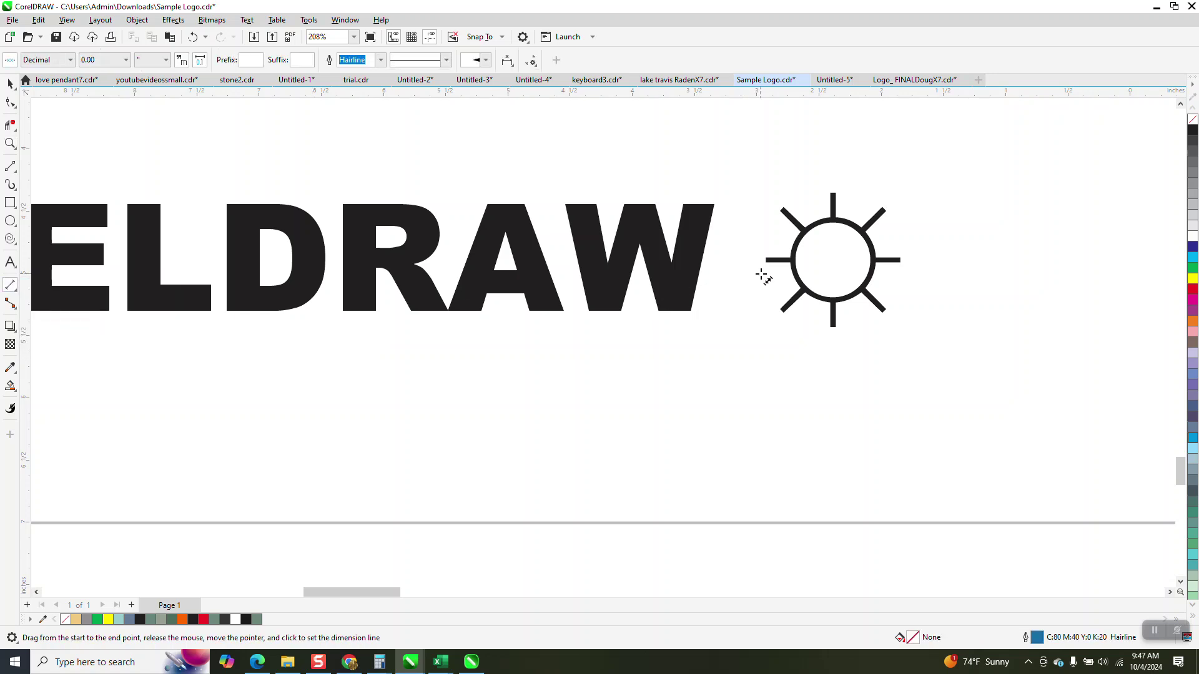
pyautogui.moveTo(767, 261); pyautogui.dragTo(705, 260)
pyautogui.click(705, 260)
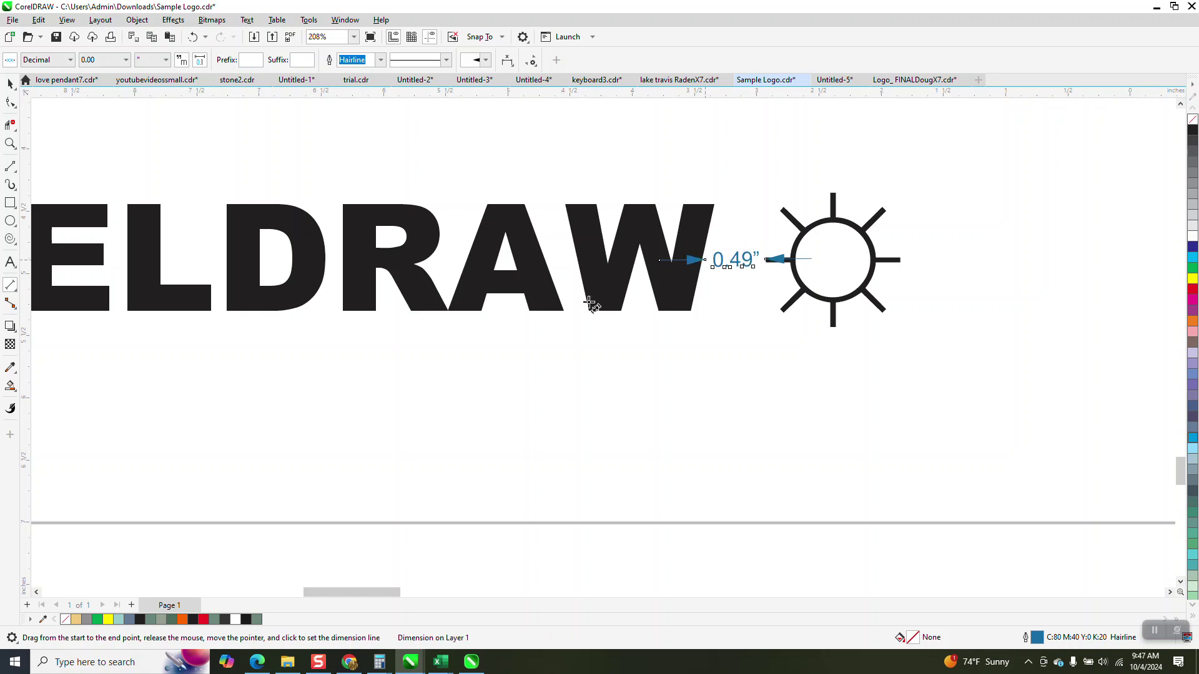
pyautogui.click(9, 83)
pyautogui.scroll(-1, 741, 451)
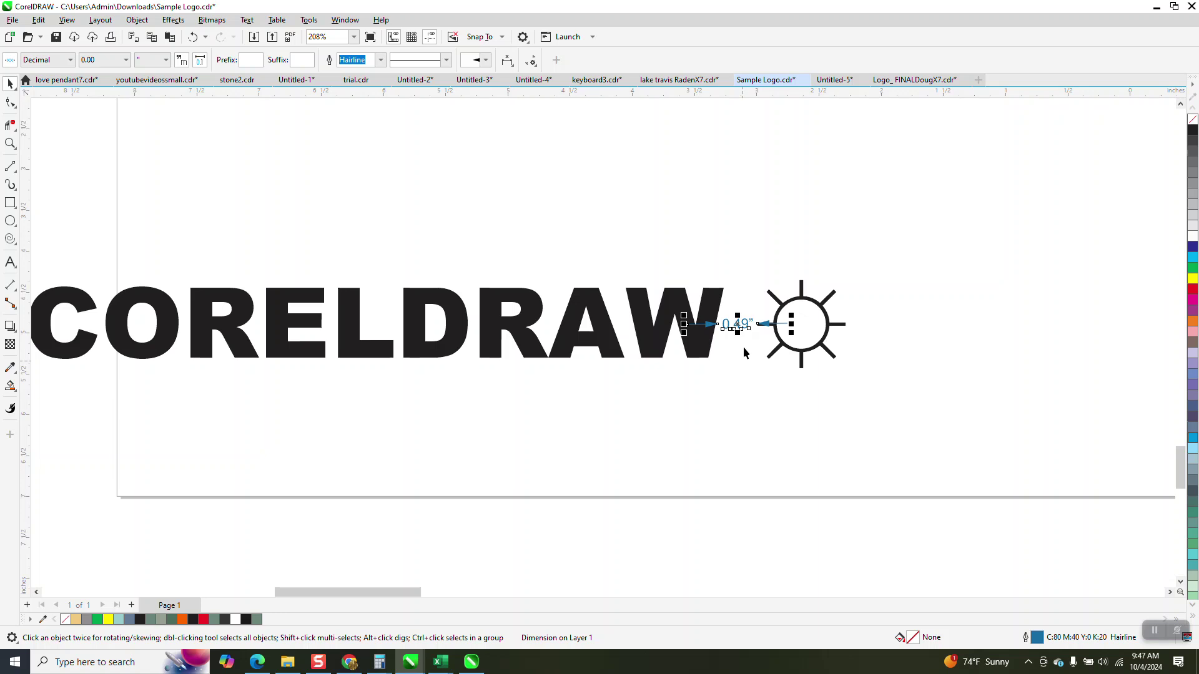
pyautogui.click(740, 332)
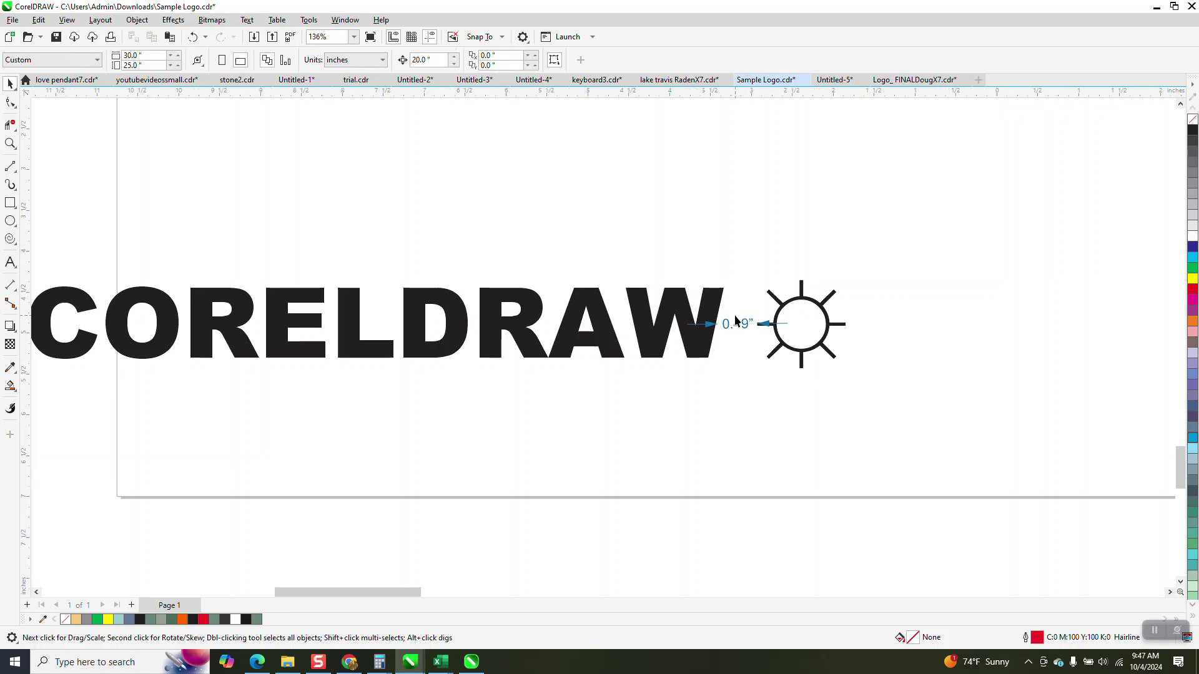
pyautogui.click(736, 323)
pyautogui.press('Delete')
pyautogui.scroll(-2, 763, 352)
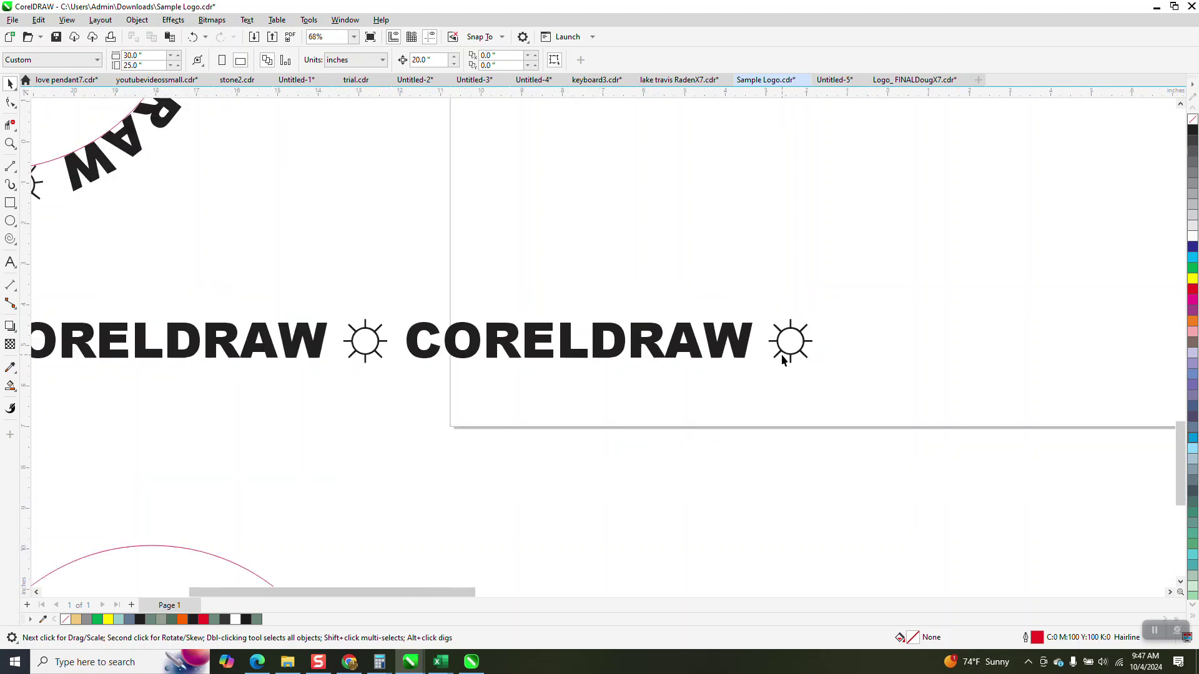
# Step: Reduce the straight text's width by 0.5 to 30.38 inches
pyautogui.click(786, 340)
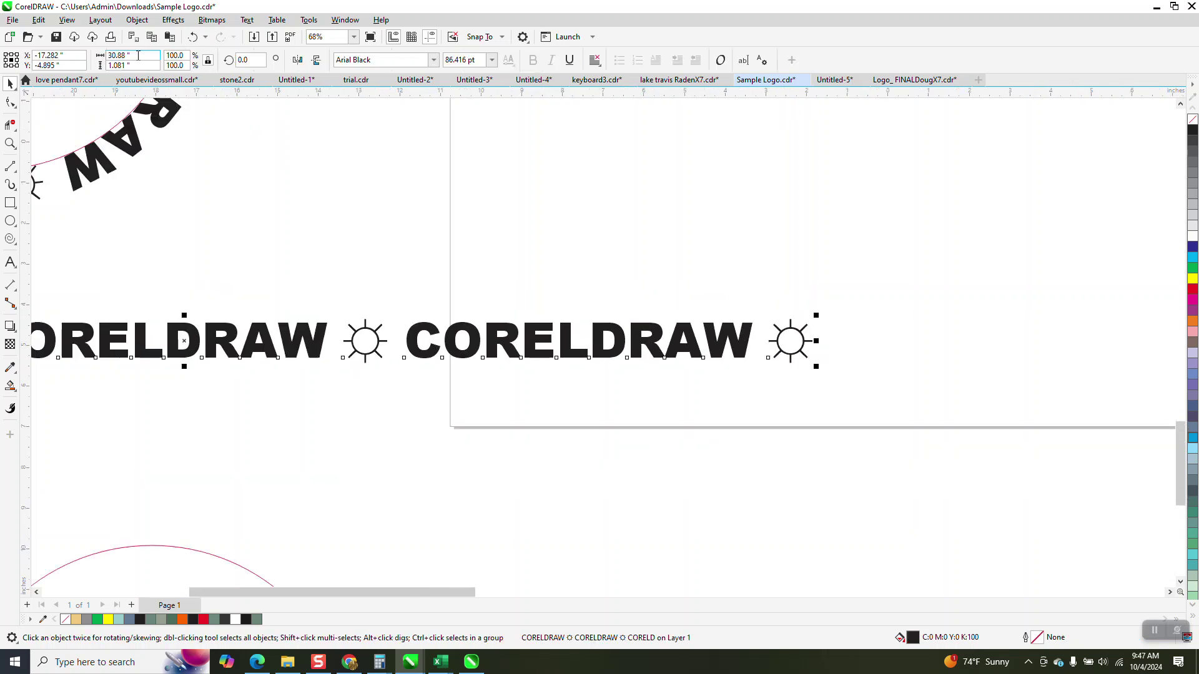
pyautogui.click(141, 55)
pyautogui.press('BackSpace')
pyautogui.press('BackSpace')
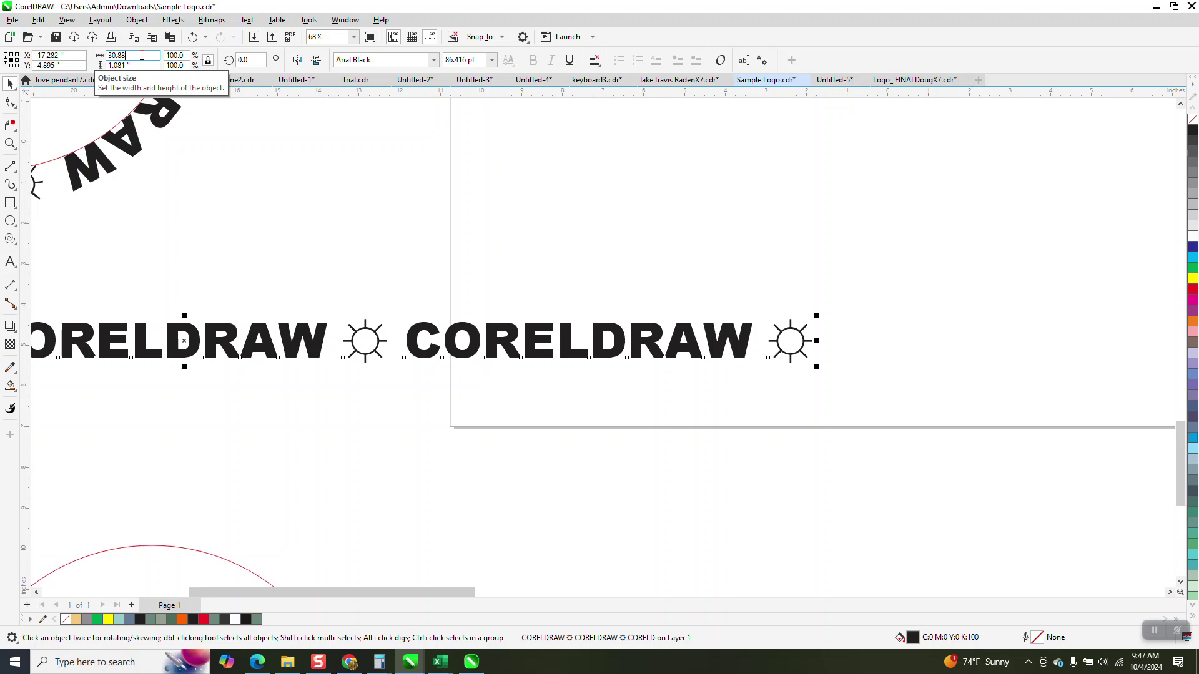
pyautogui.write('-.5')
pyautogui.press('Return')
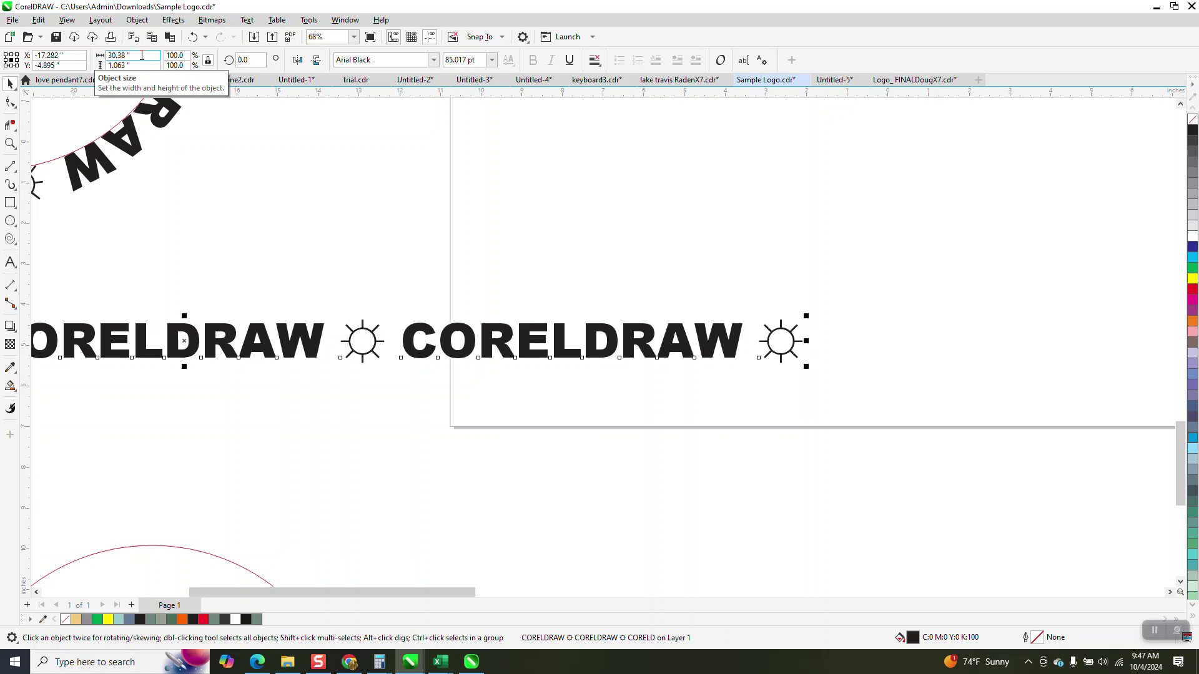
pyautogui.scroll(-5, 713, 298)
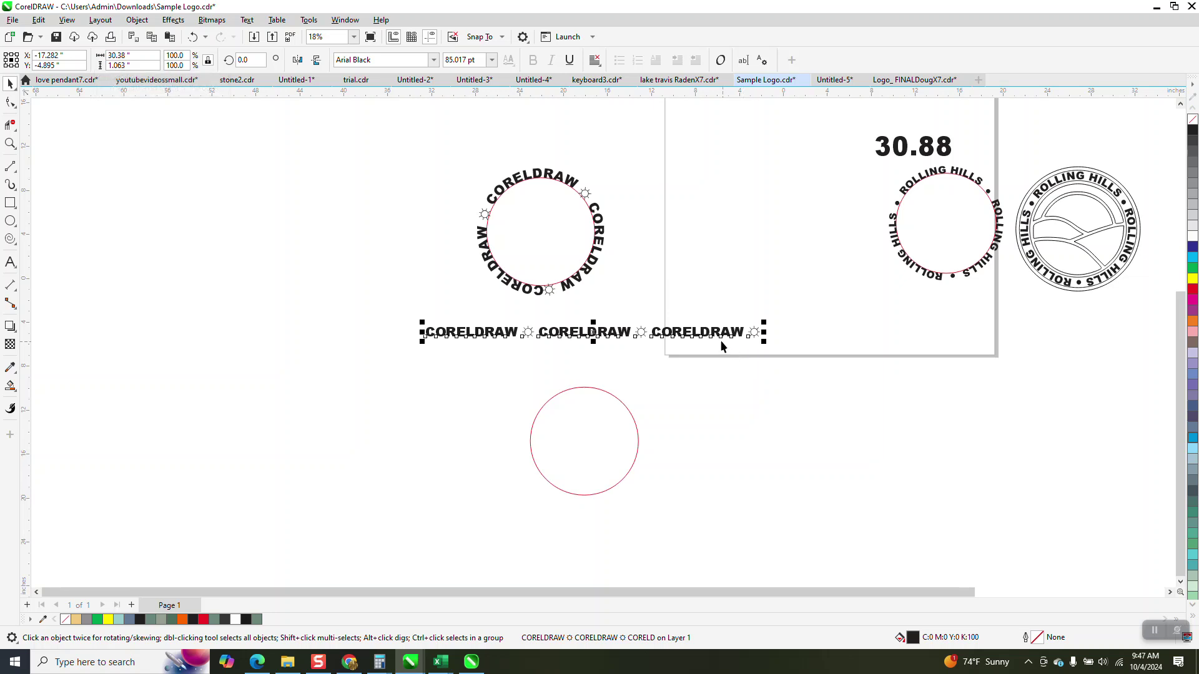
# Step: Move the 30.38-inch straight text toward the lower circle and fit it around the circle's path
pyautogui.click(10, 143)
pyautogui.moveTo(402, 289); pyautogui.dragTo(879, 560)
pyautogui.click(11, 84)
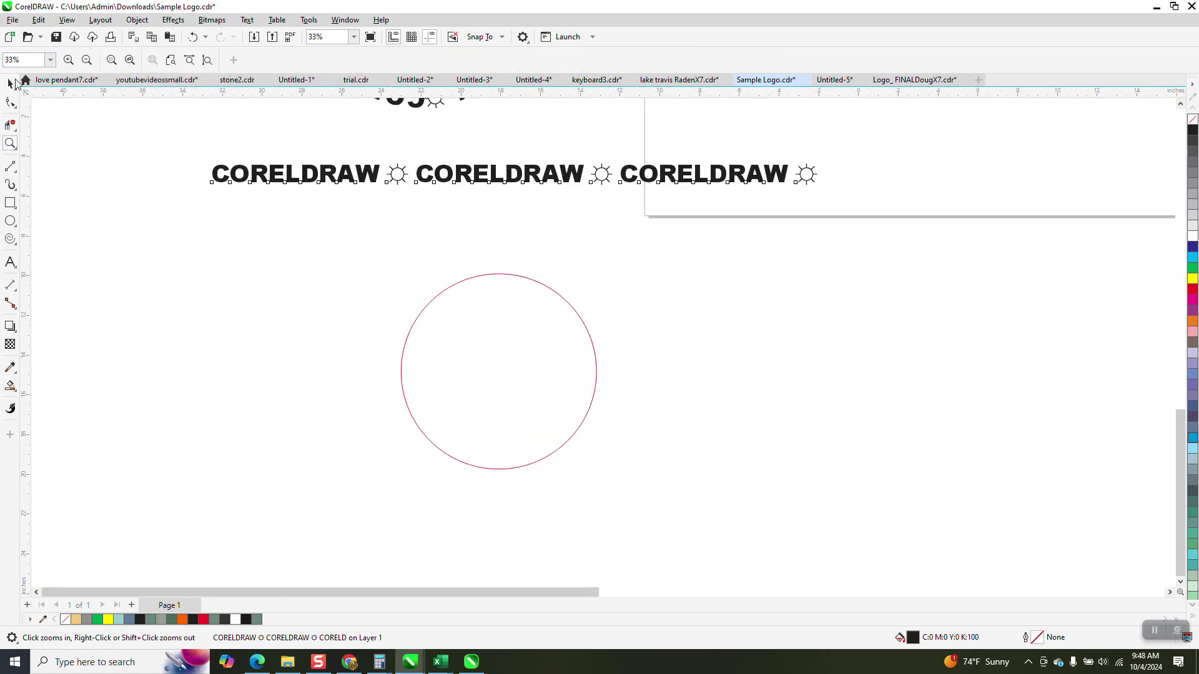
pyautogui.click(514, 175)
pyautogui.moveTo(515, 175); pyautogui.dragTo(509, 248)
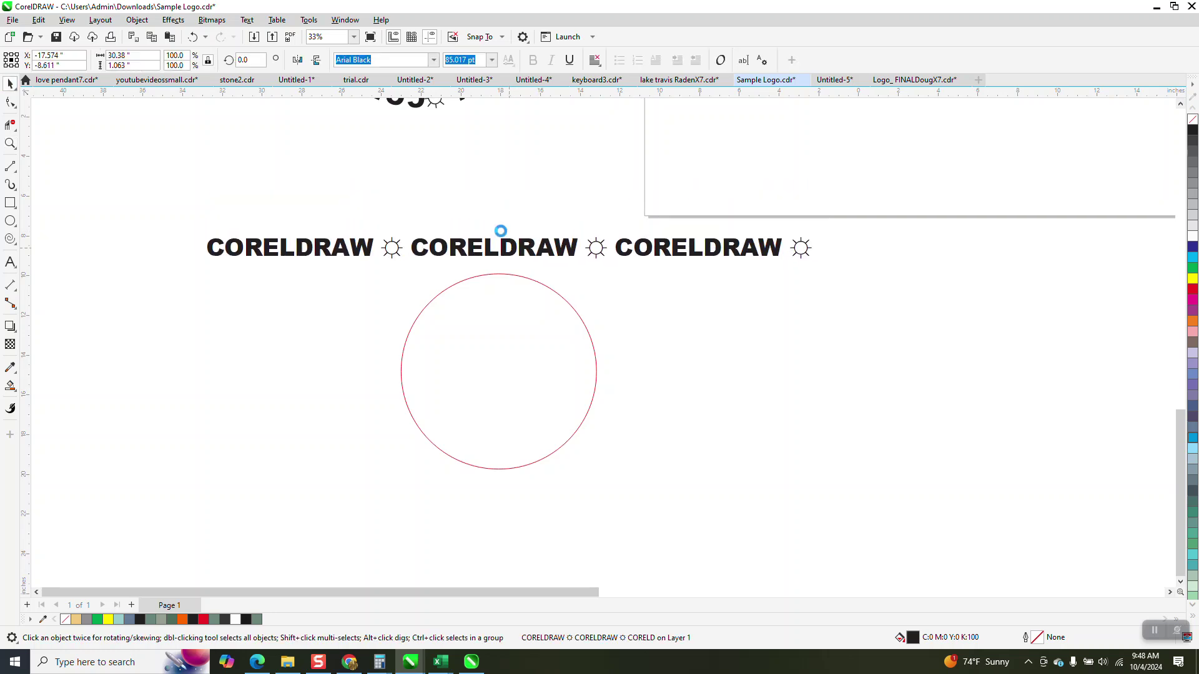
pyautogui.click(247, 20)
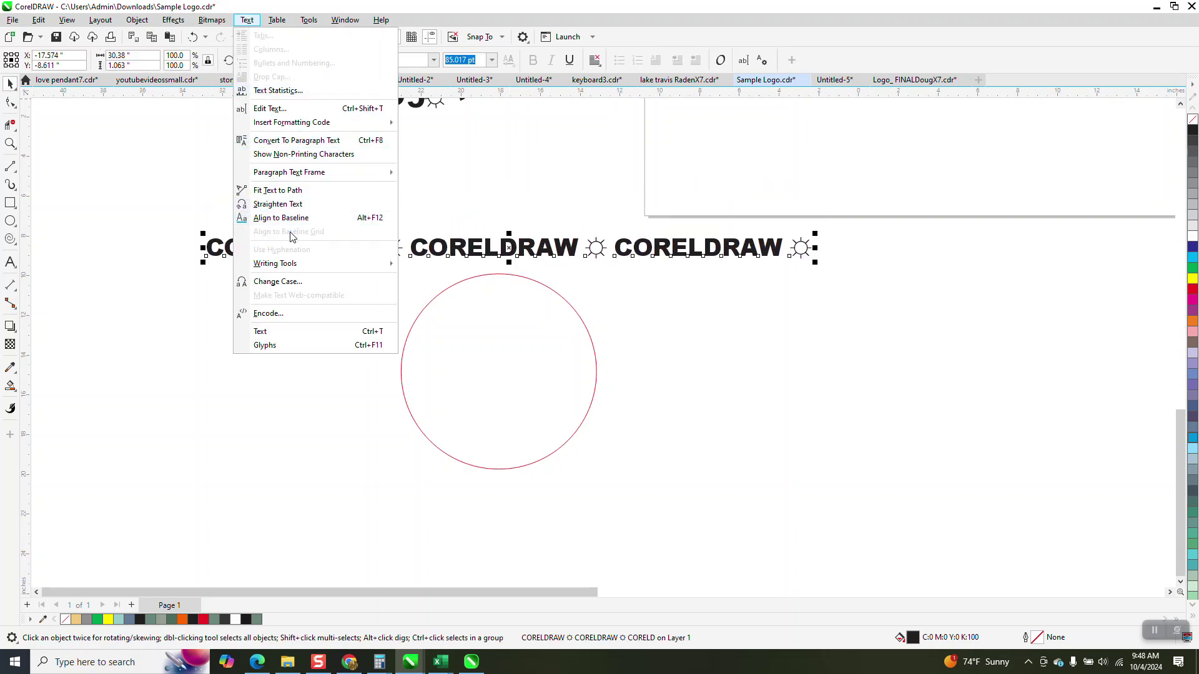
pyautogui.click(287, 190)
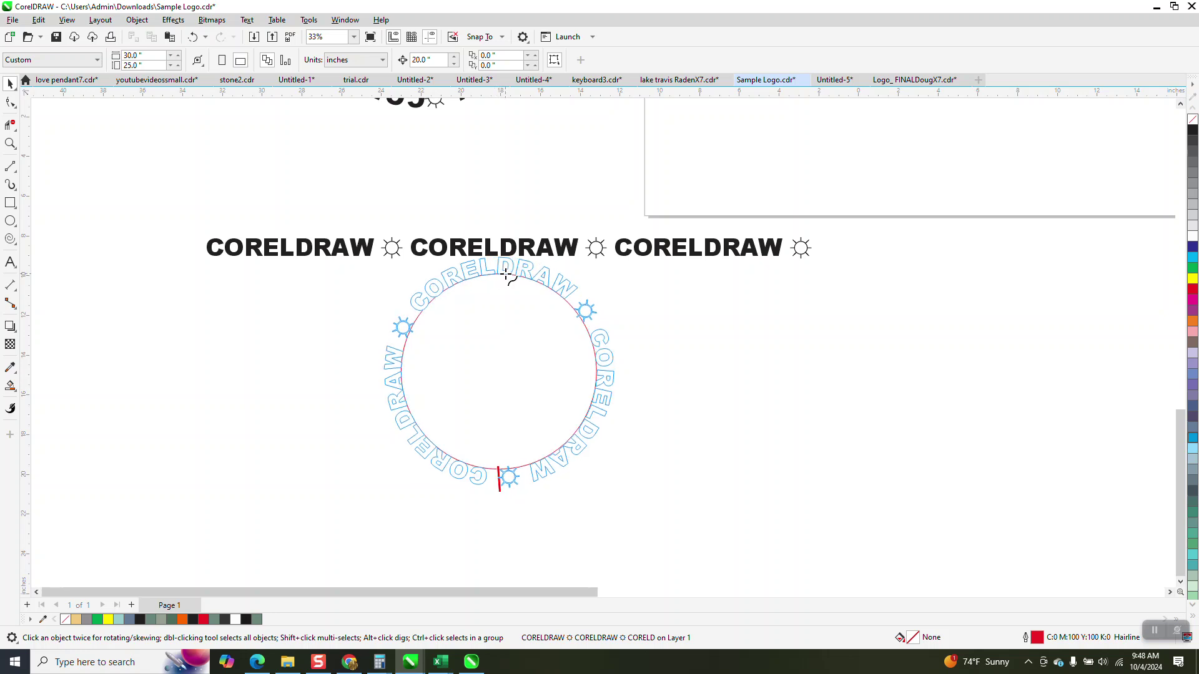
pyautogui.click(507, 279)
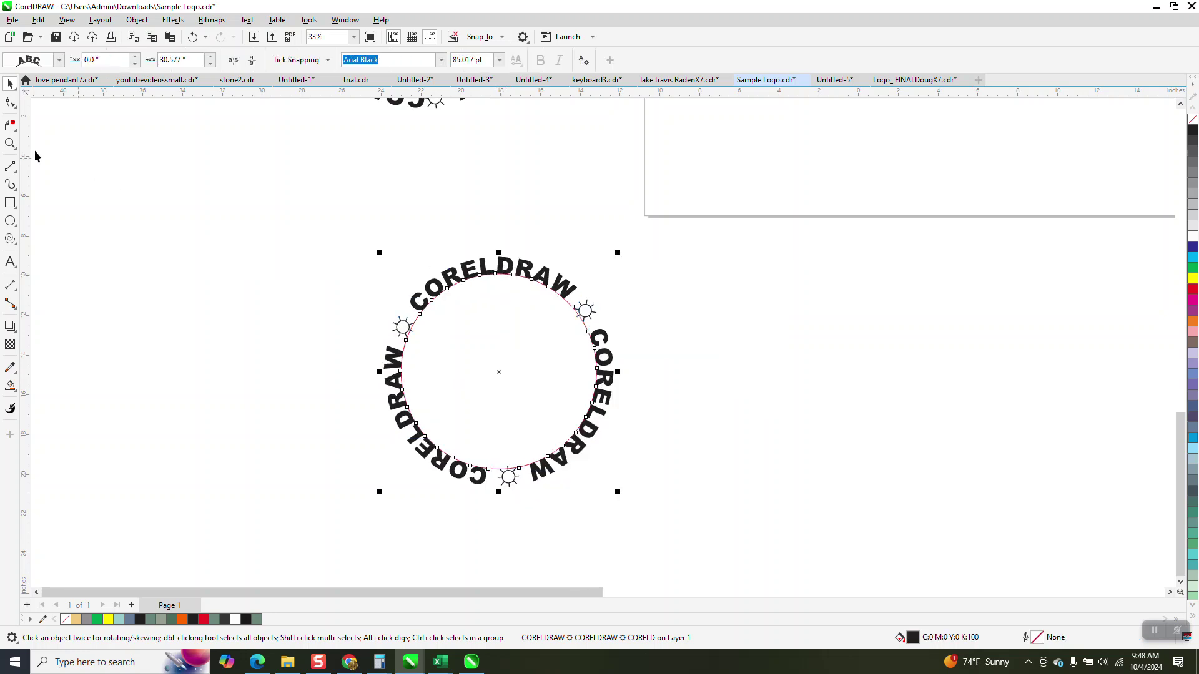
pyautogui.click(10, 143)
pyautogui.moveTo(316, 241); pyautogui.dragTo(739, 577)
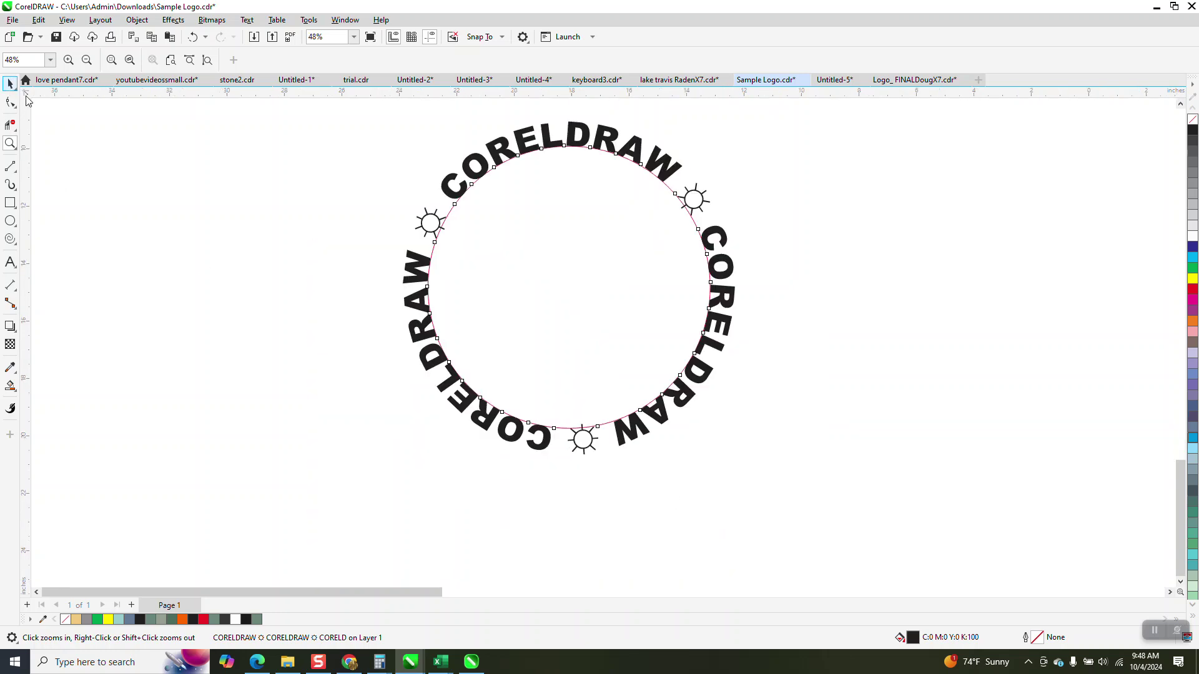
pyautogui.click(10, 83)
# Step: Select the whole circular CORELDRAW logo, break the text apart, and delete the bare circle path
pyautogui.click(137, 20)
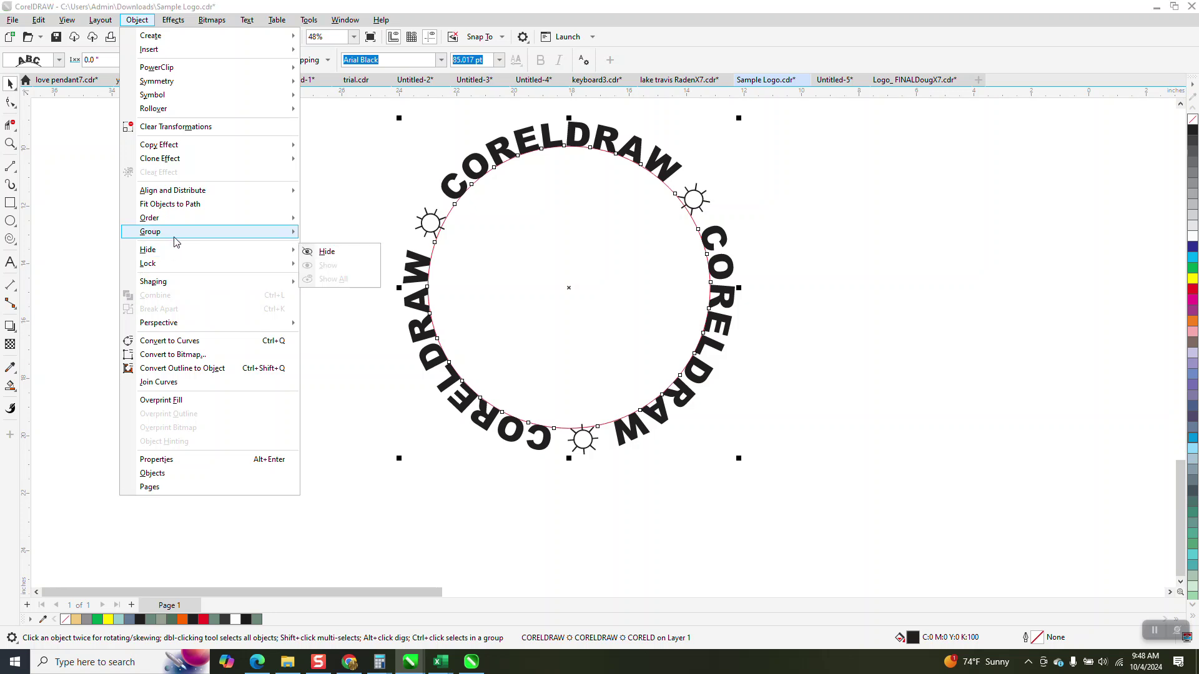
pyautogui.click(382, 223)
pyautogui.scroll(-1, 382, 223)
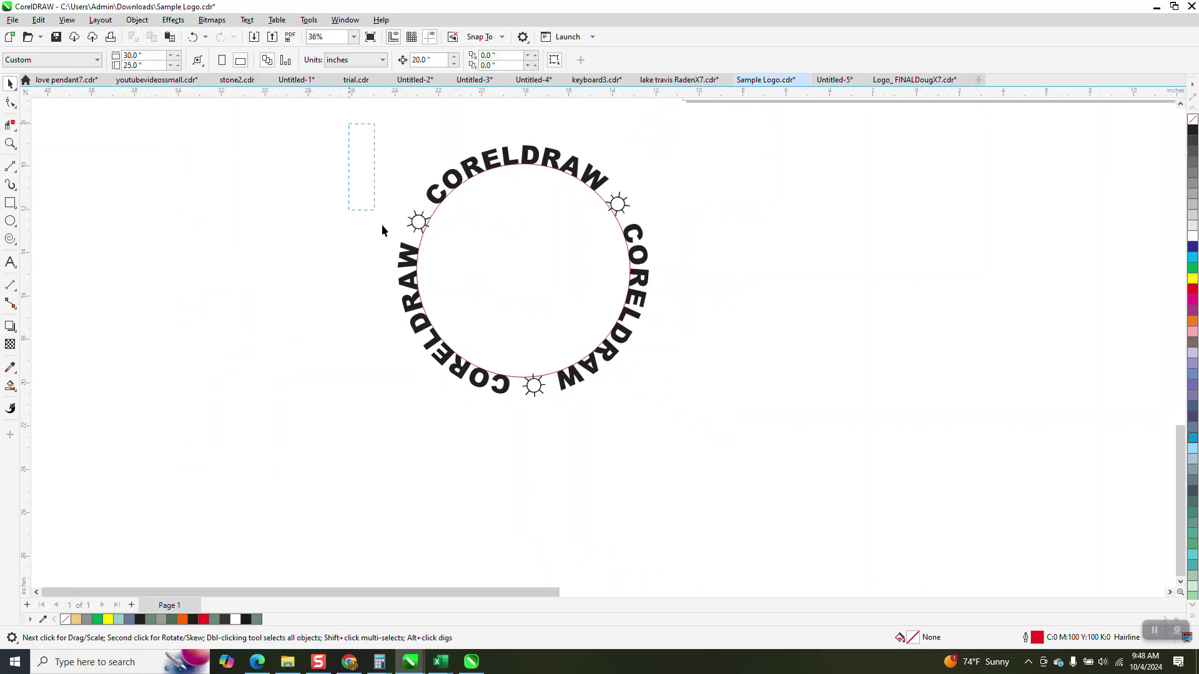
pyautogui.moveTo(382, 230); pyautogui.dragTo(739, 443)
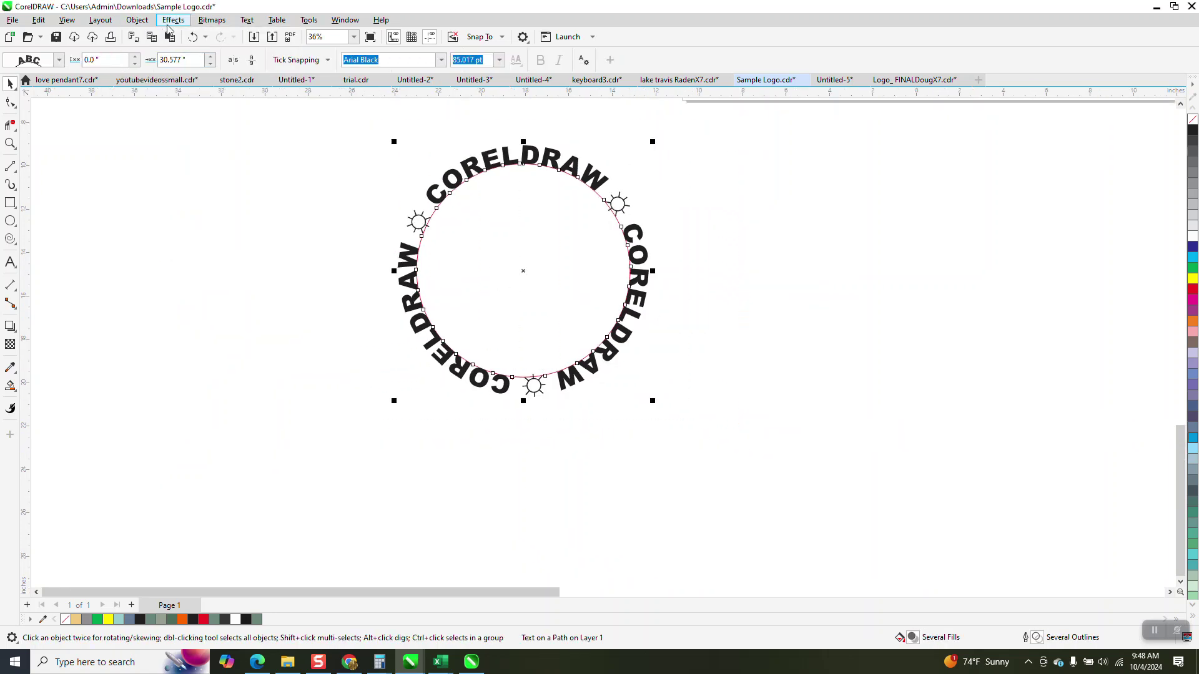
pyautogui.click(138, 20)
pyautogui.click(195, 311)
pyautogui.click(438, 210)
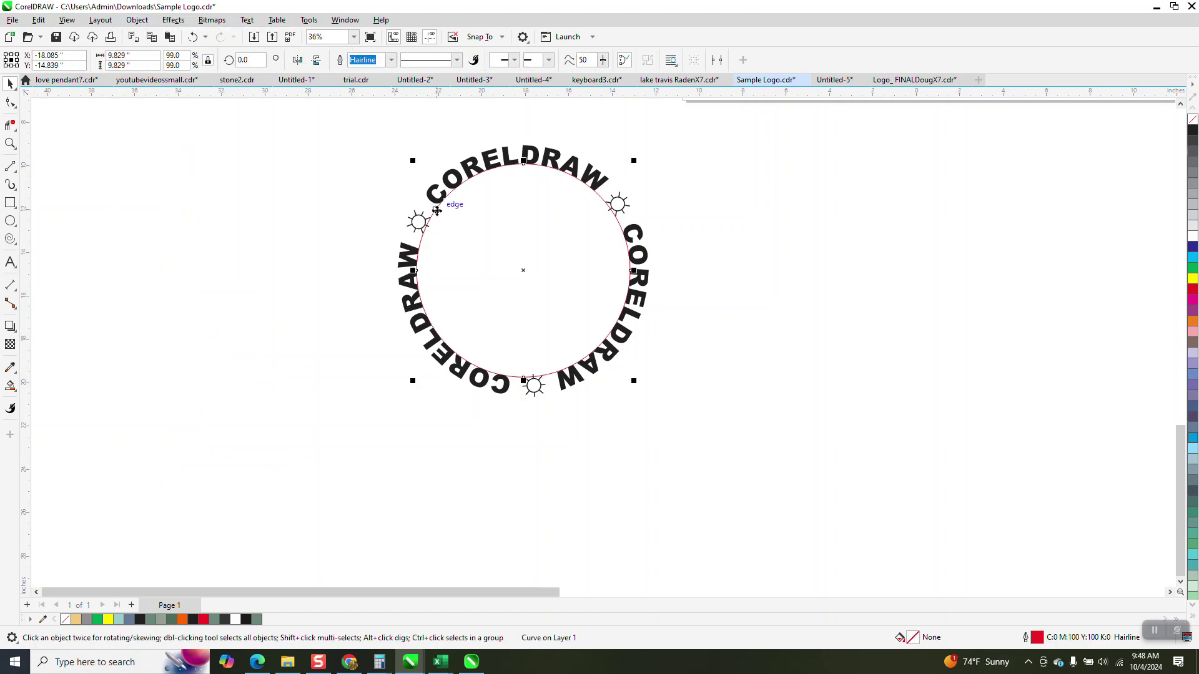
pyautogui.press('Delete')
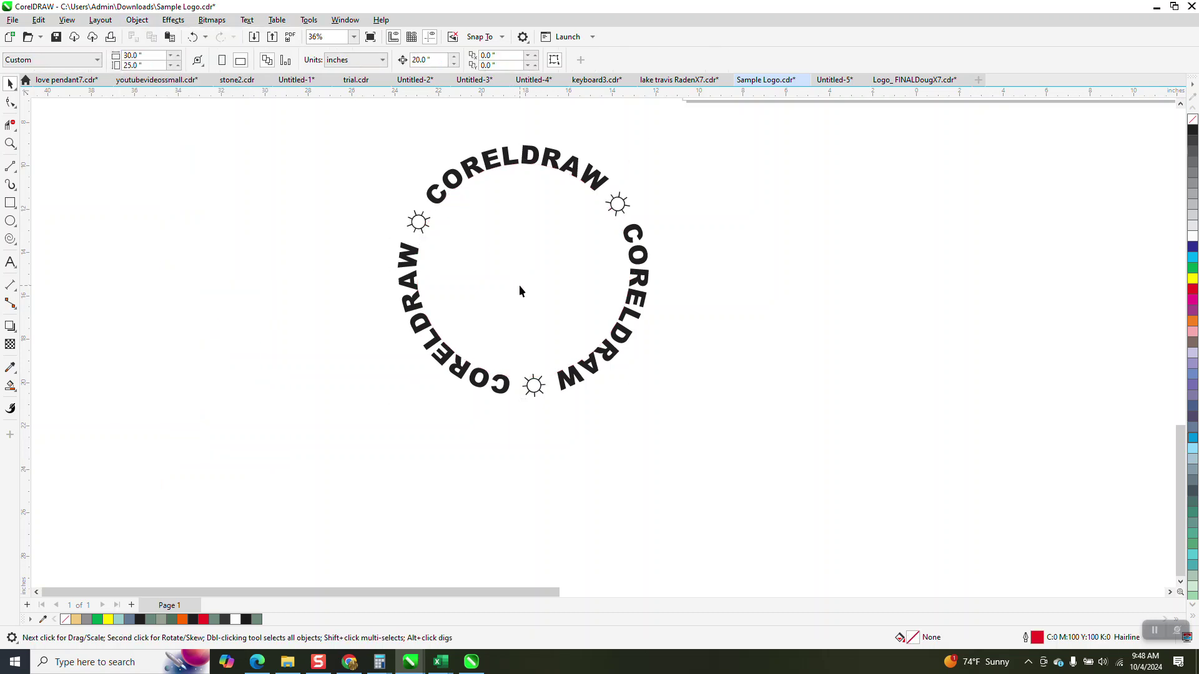
pyautogui.click(10, 144)
# Step: Open the Glyphs panel and add Arrows to the character category filter
pyautogui.click(248, 20)
pyautogui.click(328, 347)
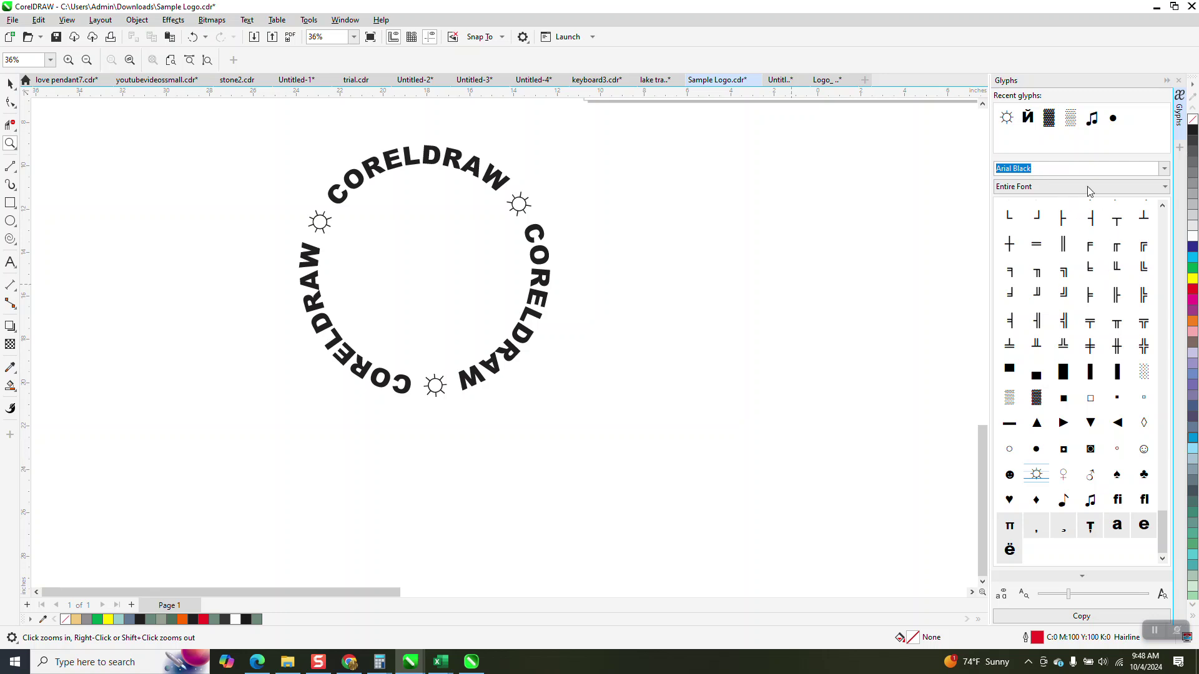
pyautogui.click(1166, 188)
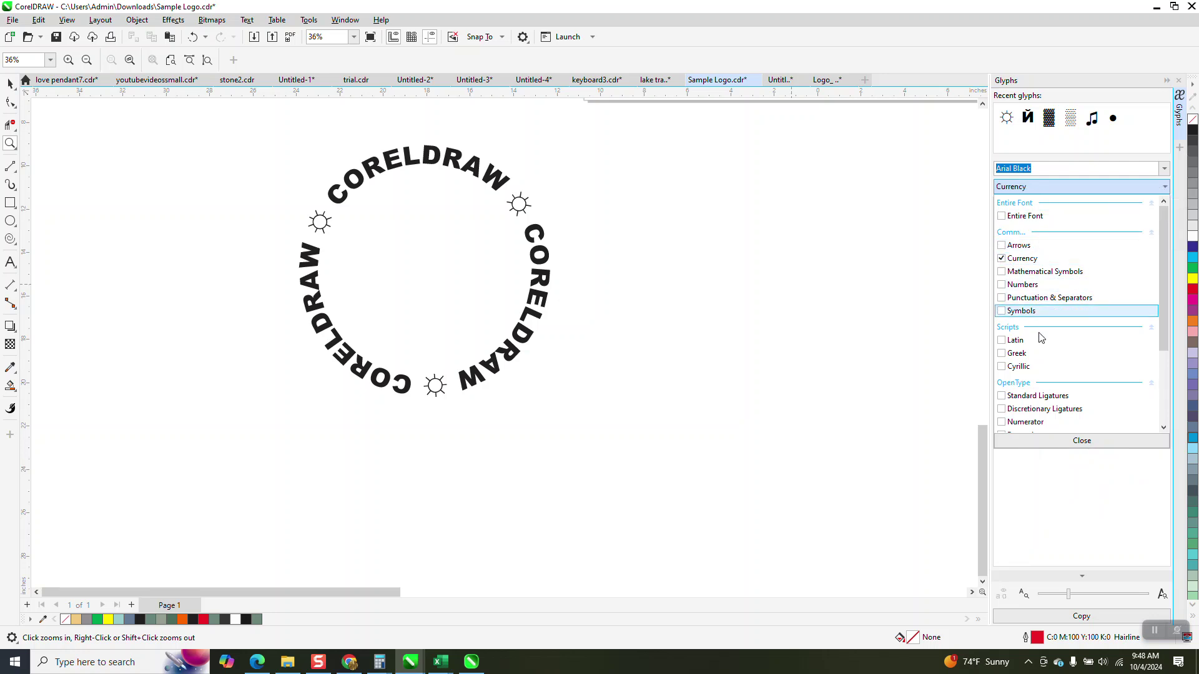
pyautogui.click(1003, 246)
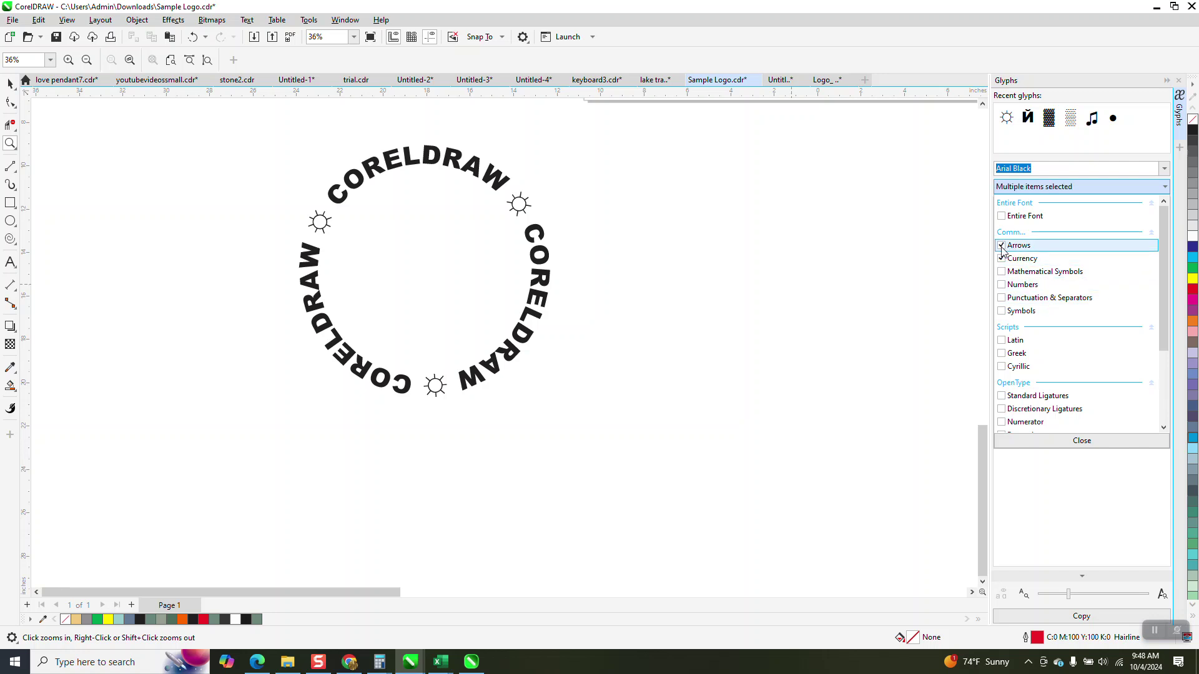
pyautogui.click(1087, 440)
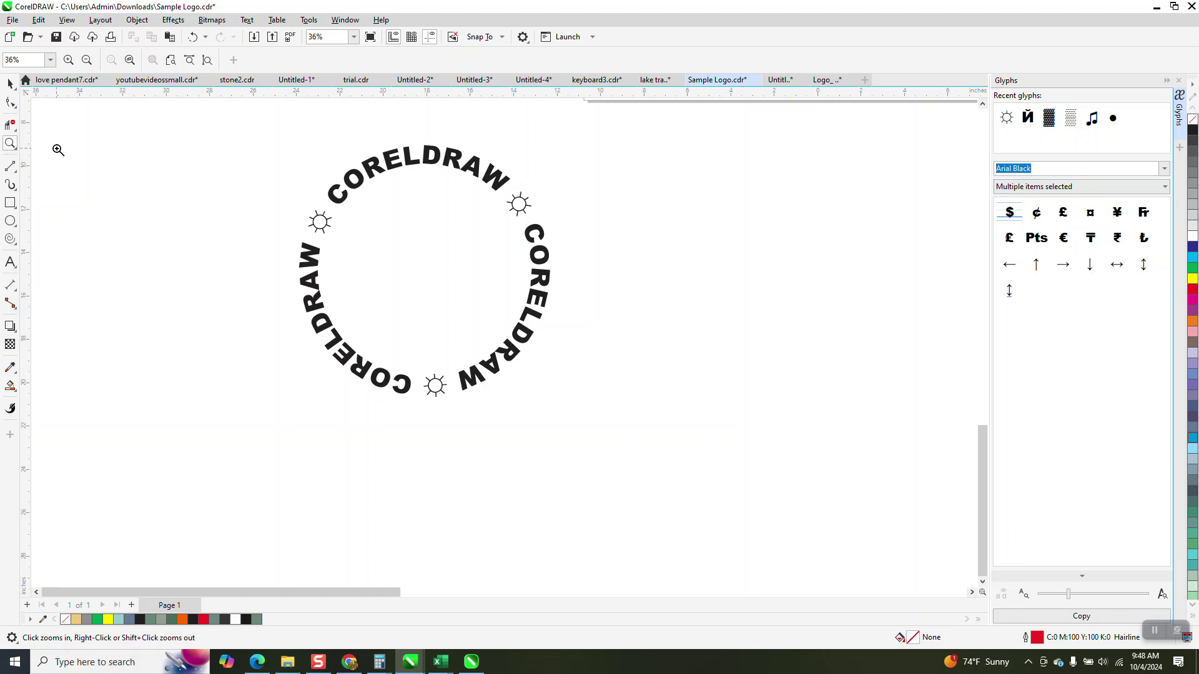
pyautogui.click(10, 143)
pyautogui.click(974, 199)
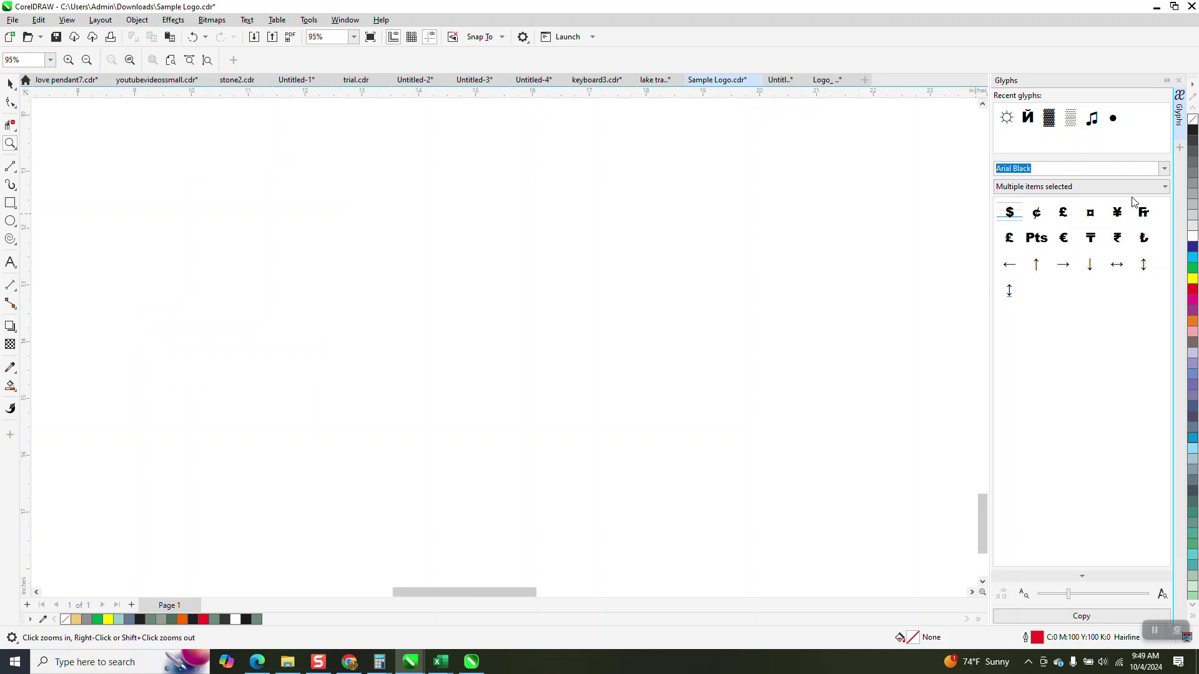
# Step: Narrow the glyph filter to Mathematical Symbols only, removing Currency and Arrows
pyautogui.click(1165, 187)
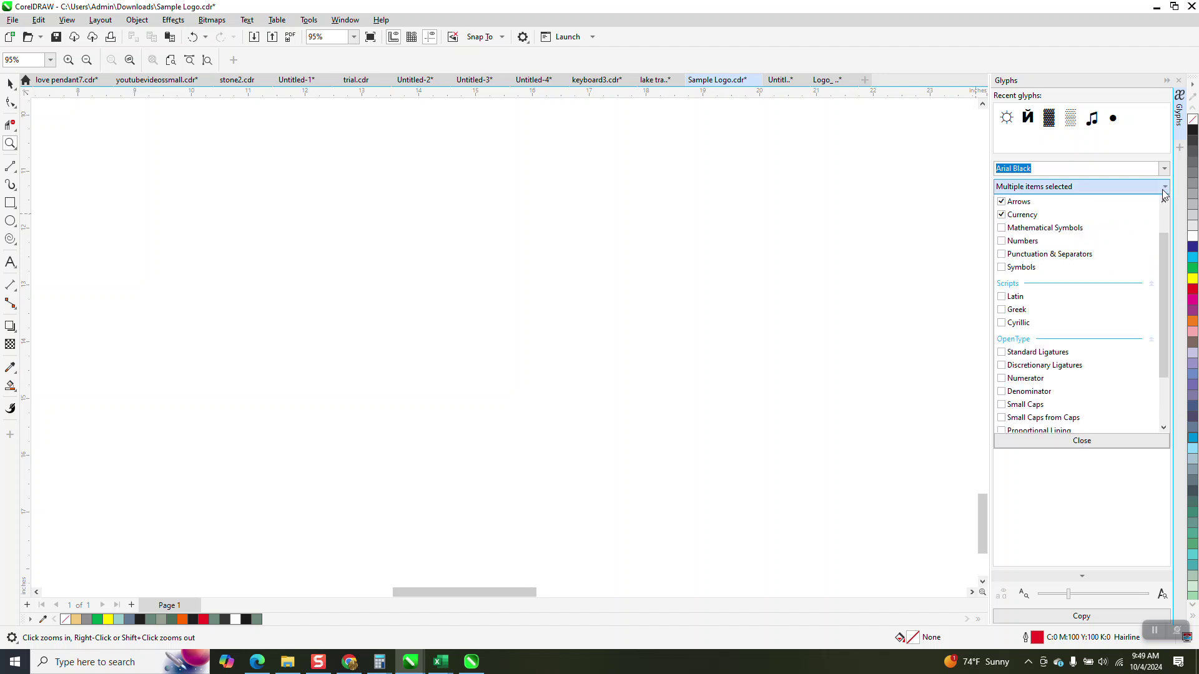
pyautogui.click(1002, 215)
pyautogui.click(1002, 202)
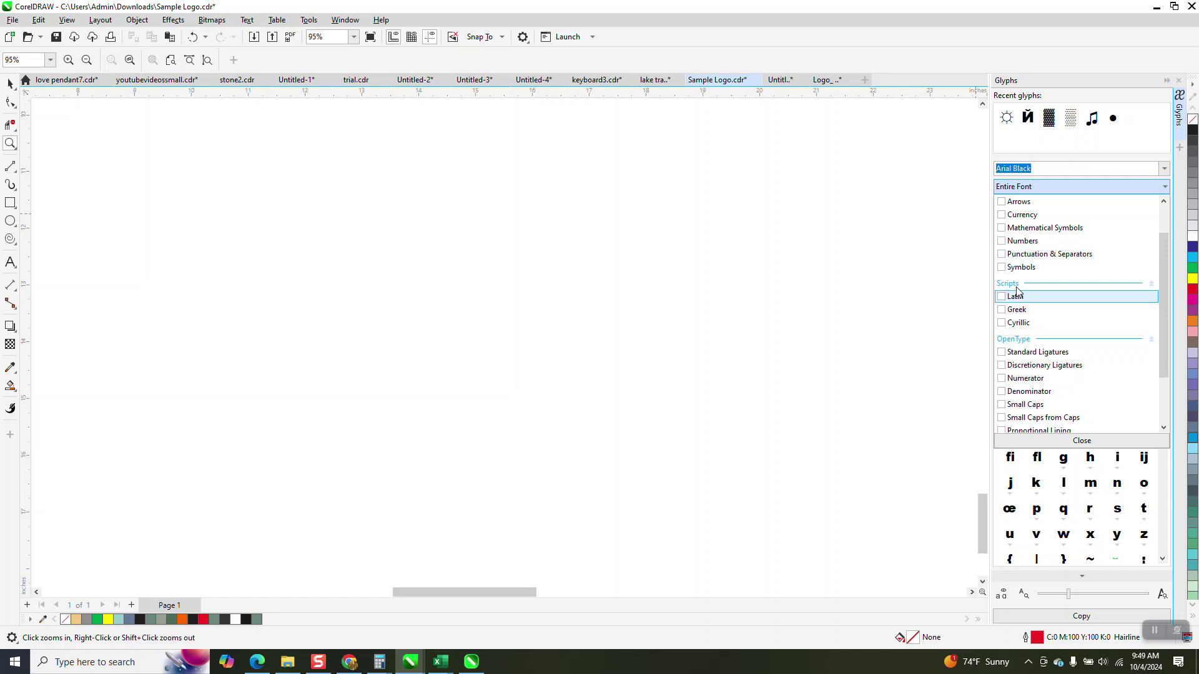
pyautogui.click(1002, 229)
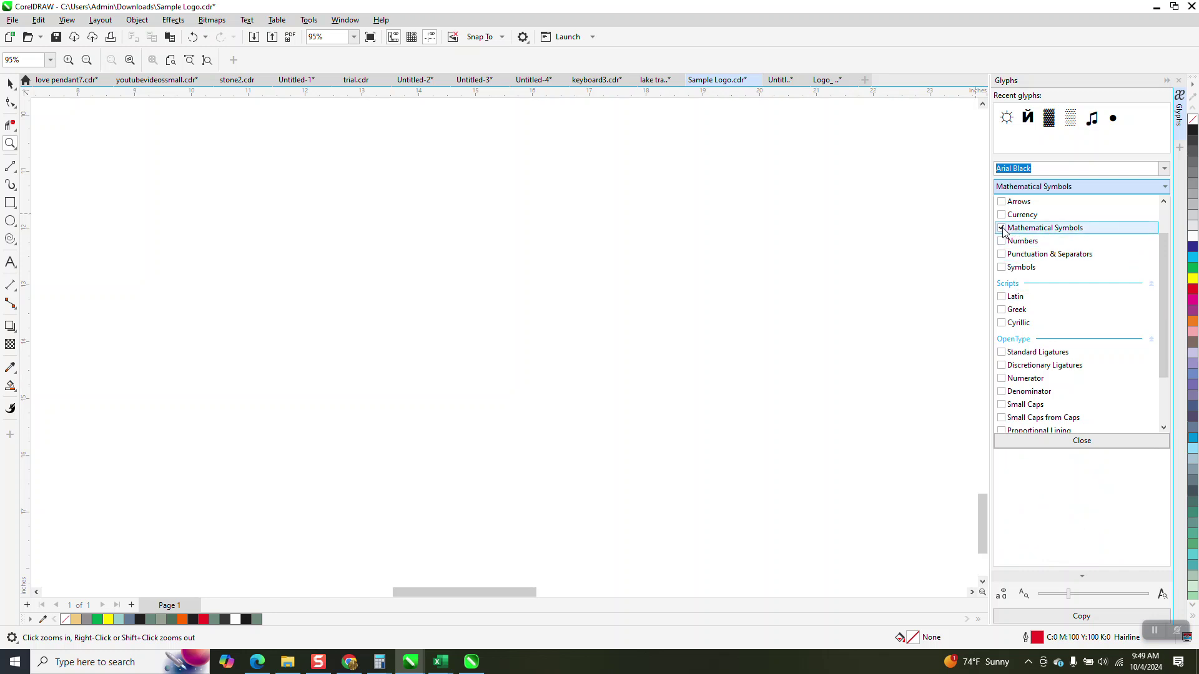
pyautogui.click(914, 258)
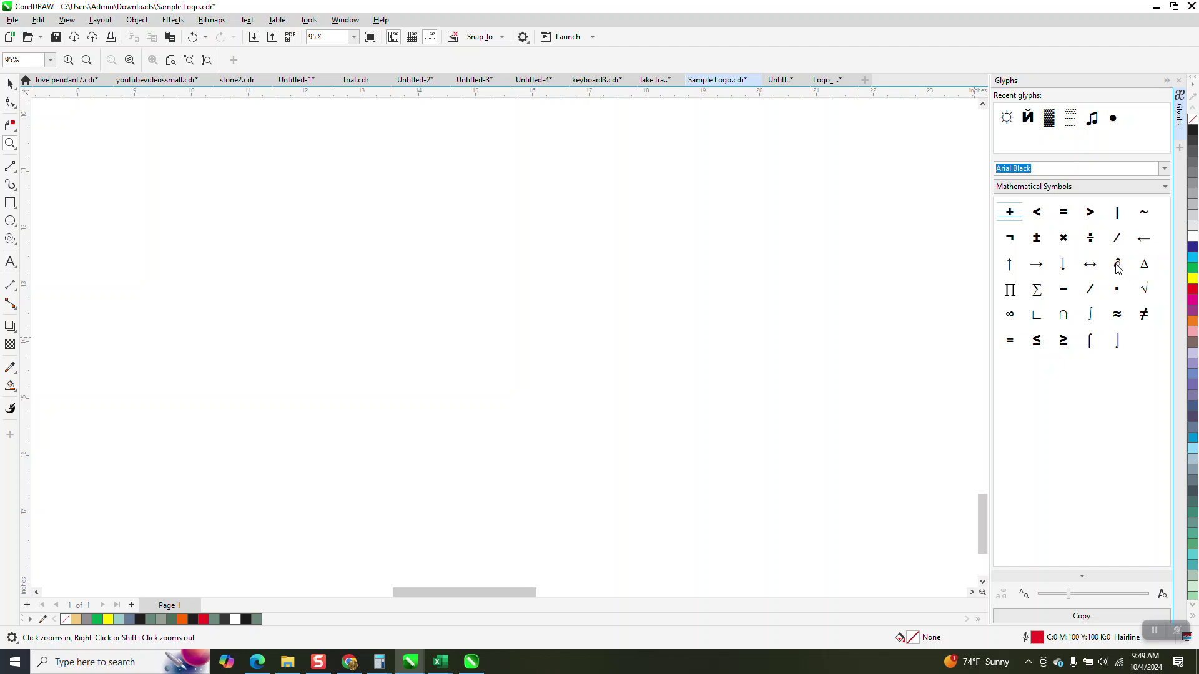
pyautogui.click(10, 262)
# Step: Insert the ∂ glyph on the page and enlarge it to about 333.7 pt
pyautogui.click(528, 305)
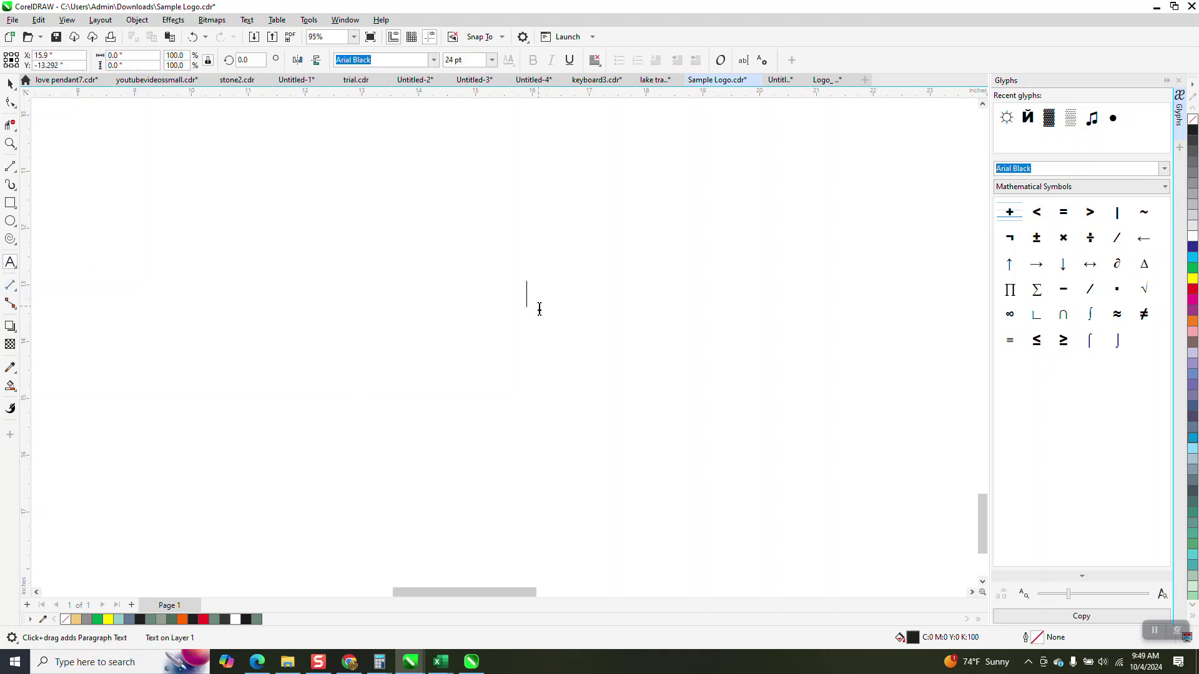
pyautogui.doubleClick(1117, 265)
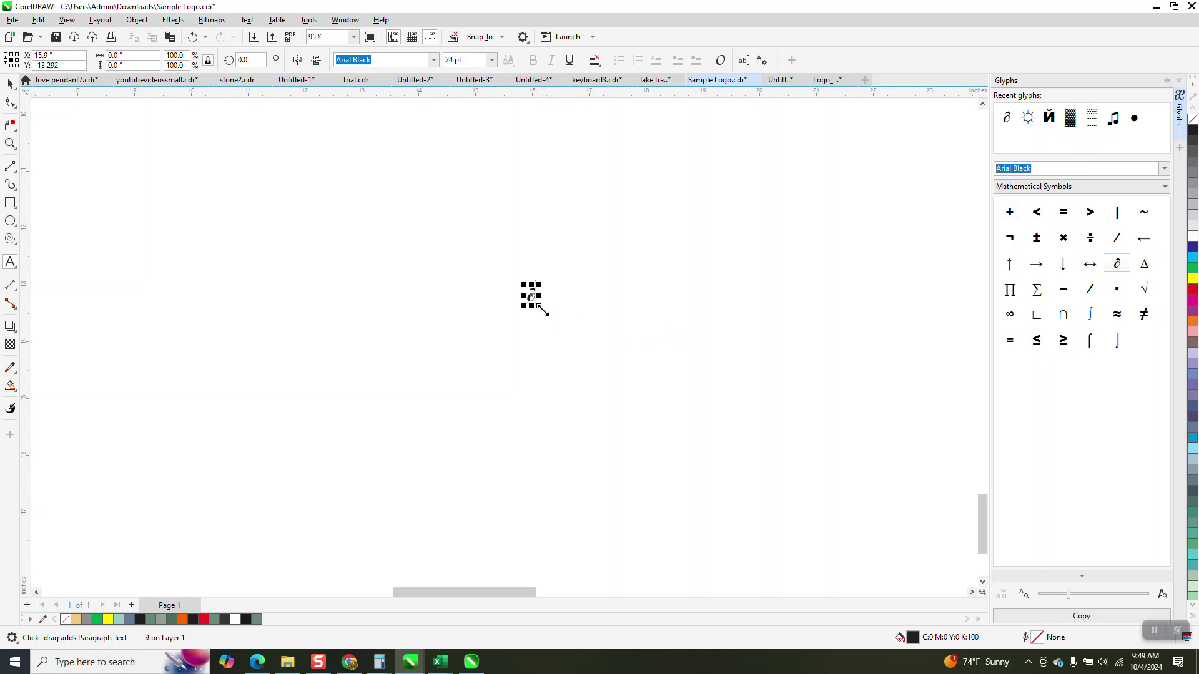
pyautogui.moveTo(539, 308); pyautogui.dragTo(776, 482)
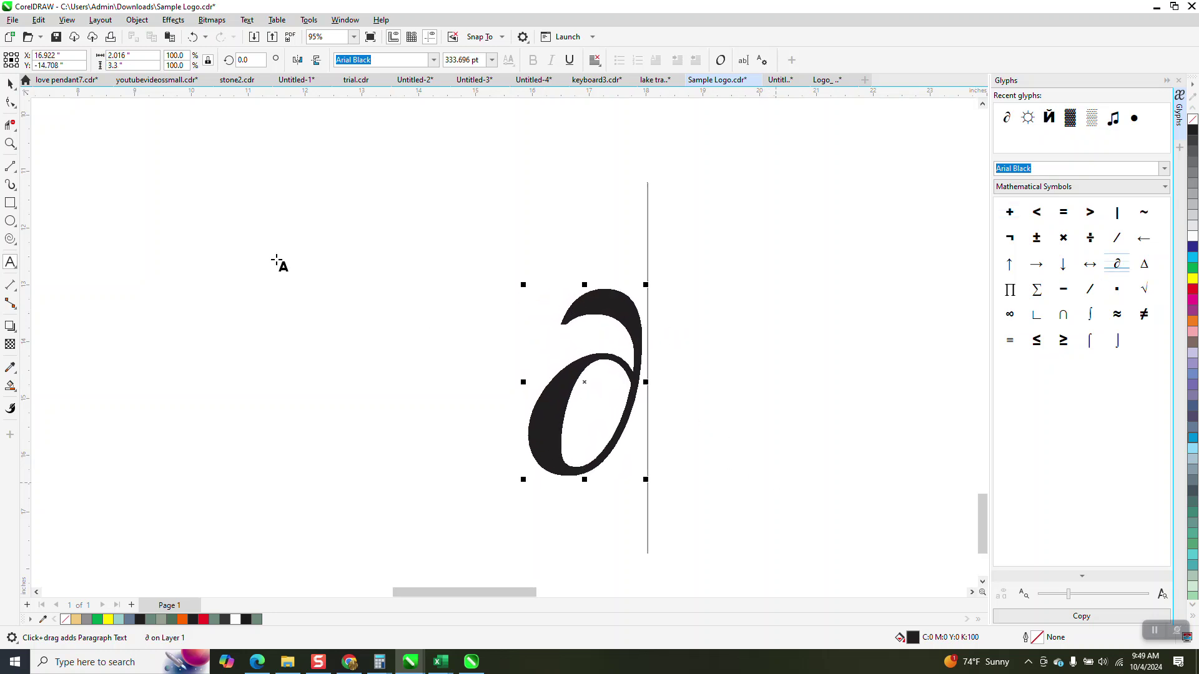
pyautogui.press('z')
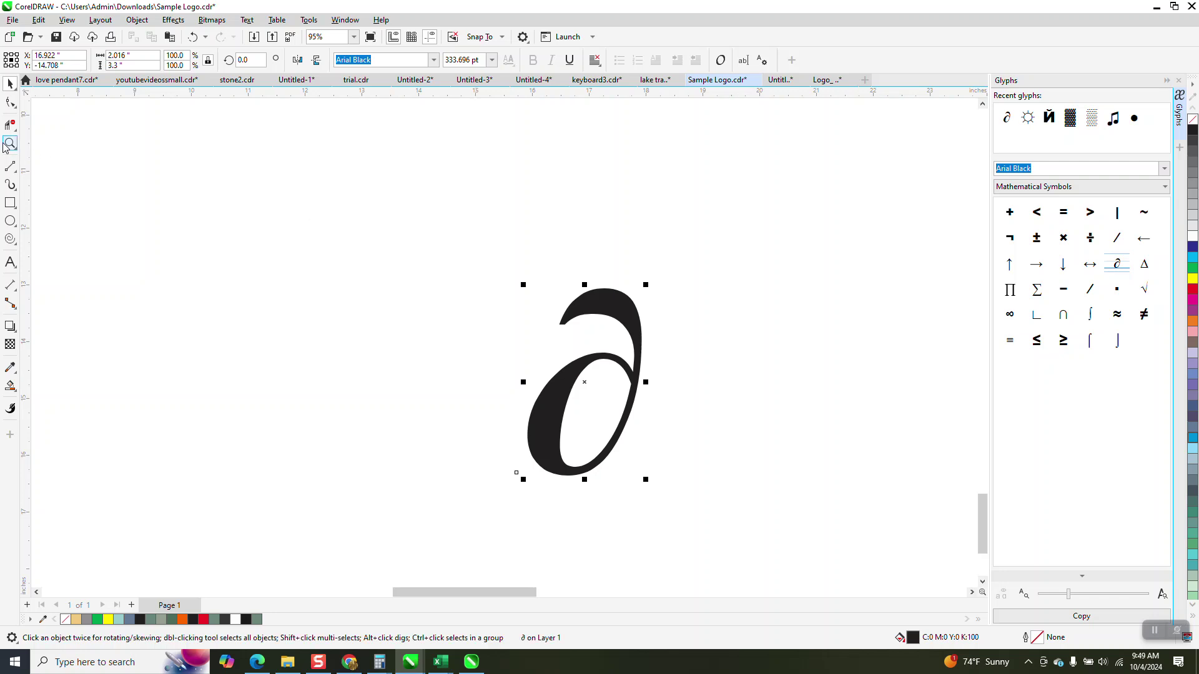
pyautogui.moveTo(503, 267); pyautogui.dragTo(683, 358)
pyautogui.rightClick(600, 308)
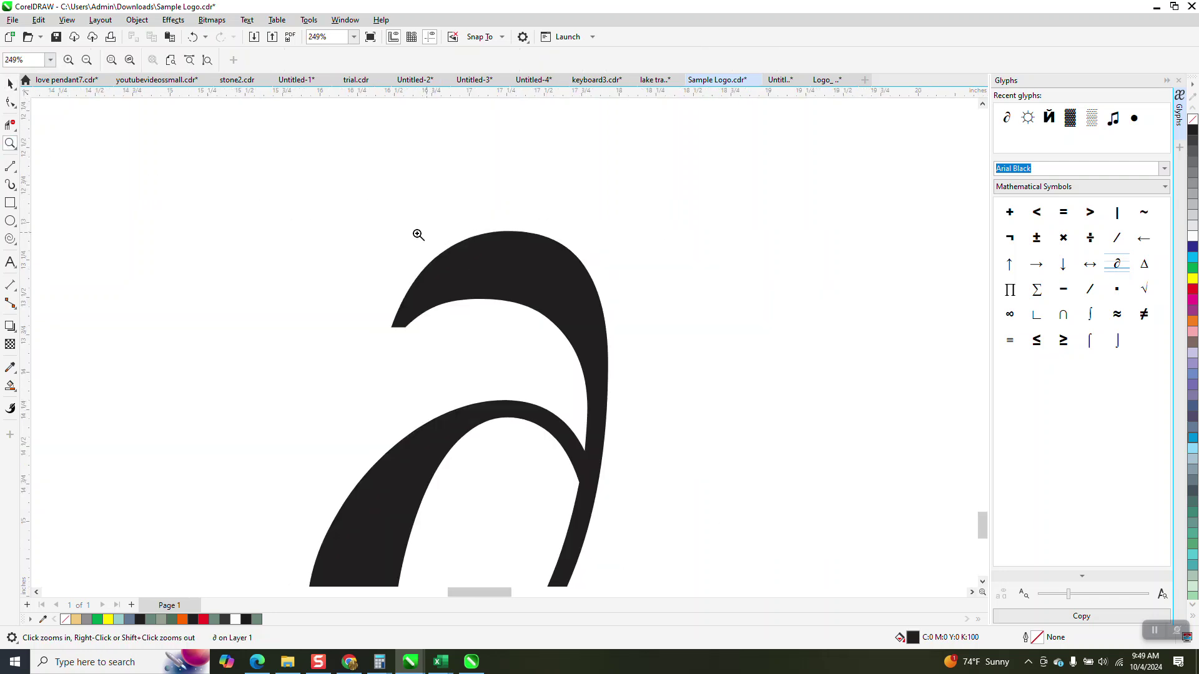
pyautogui.rightClick(418, 233)
# Step: Remove the ∂ glyph's fill and give it a black outline
pyautogui.click(11, 85)
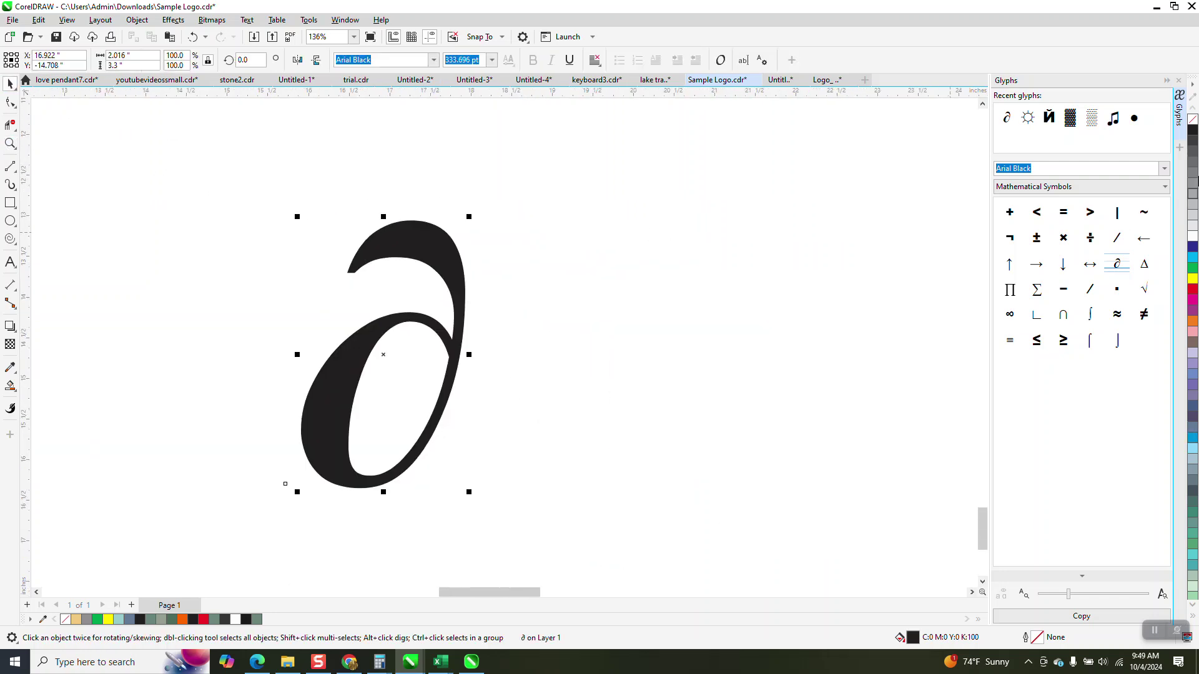
pyautogui.click(1194, 120)
pyautogui.rightClick(1194, 130)
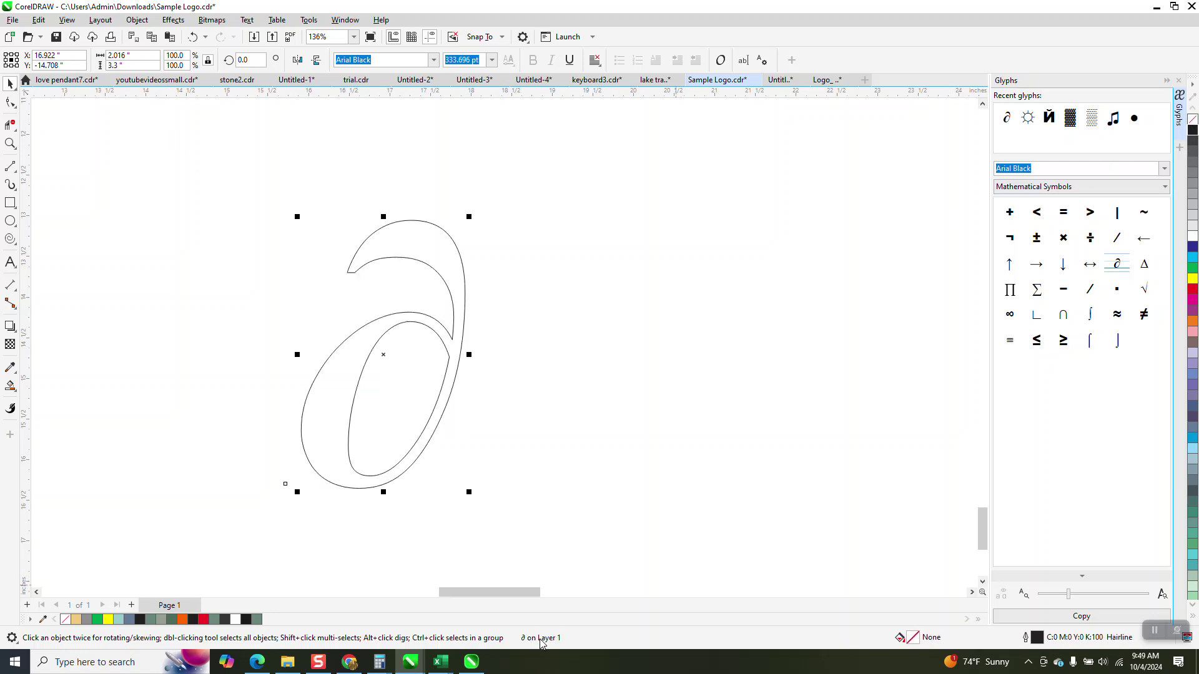
# Step: Convert the ∂ glyph to curves, move it right, and rotate it about its top-left node
pyautogui.click(137, 20)
pyautogui.click(175, 340)
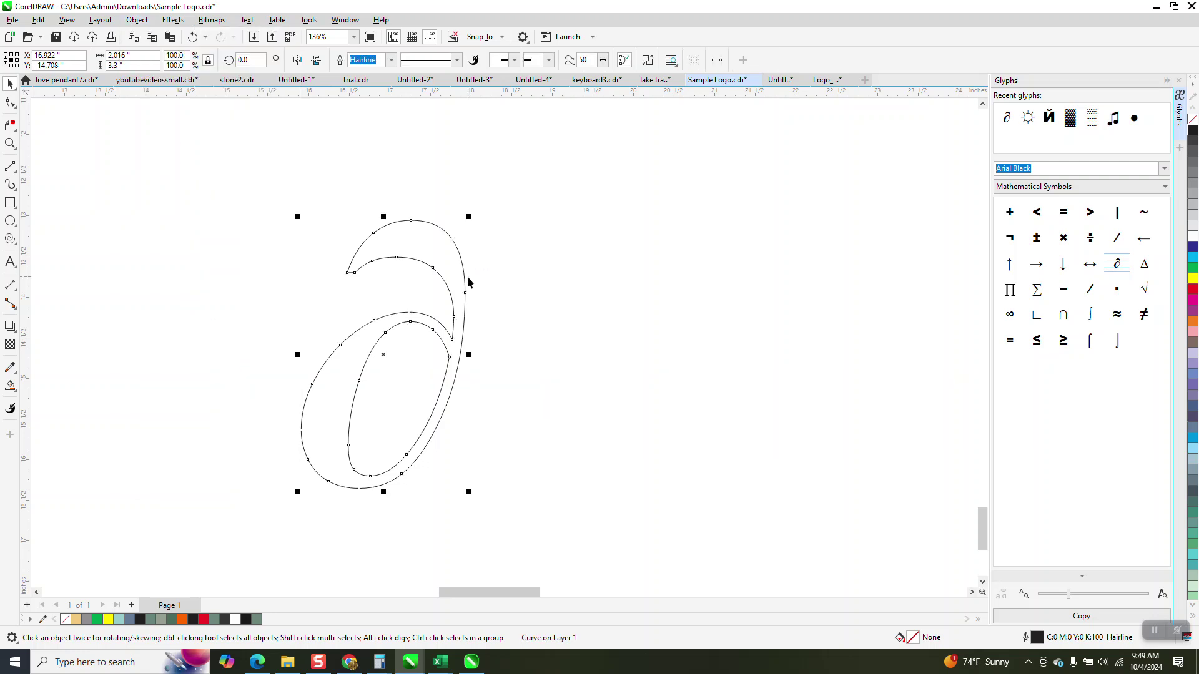
pyautogui.moveTo(460, 348); pyautogui.dragTo(616, 372)
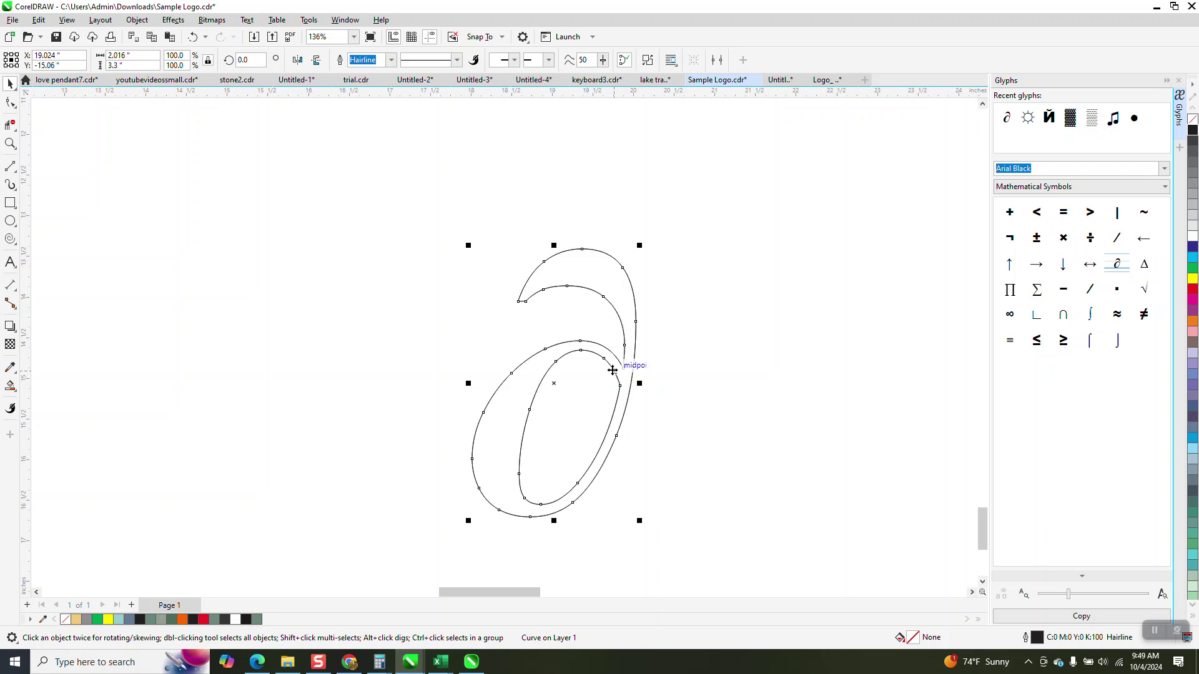
pyautogui.click(618, 368)
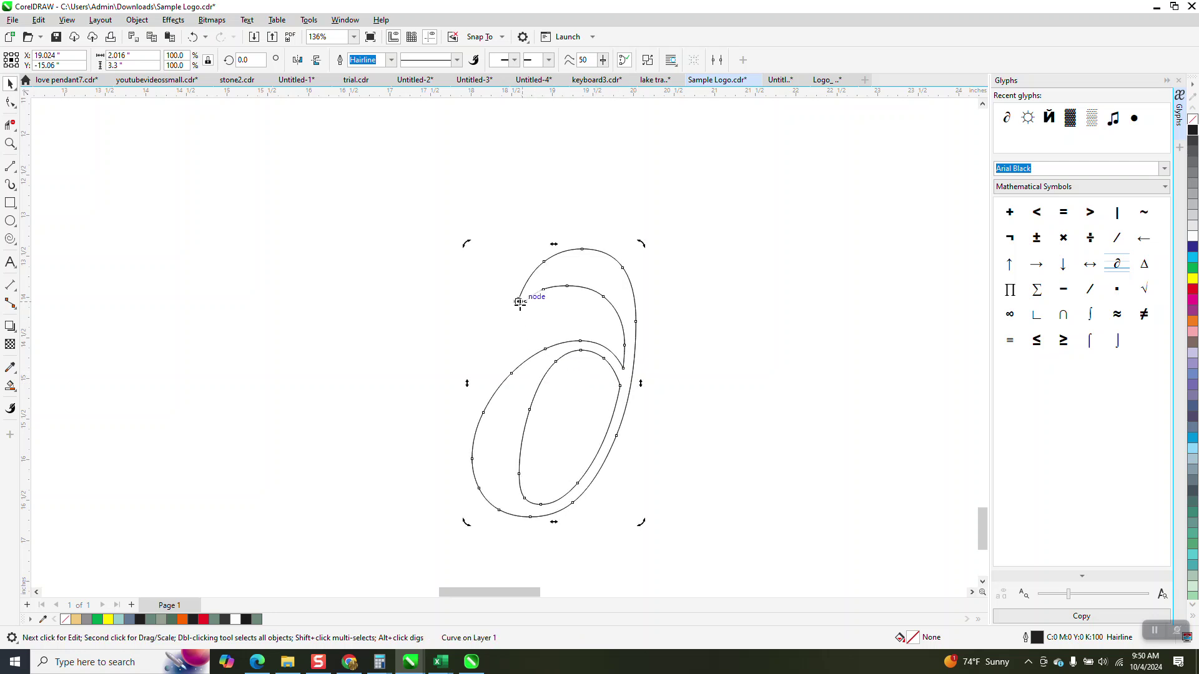
pyautogui.moveTo(517, 302); pyautogui.dragTo(518, 301)
pyautogui.moveTo(637, 526); pyautogui.dragTo(764, 375)
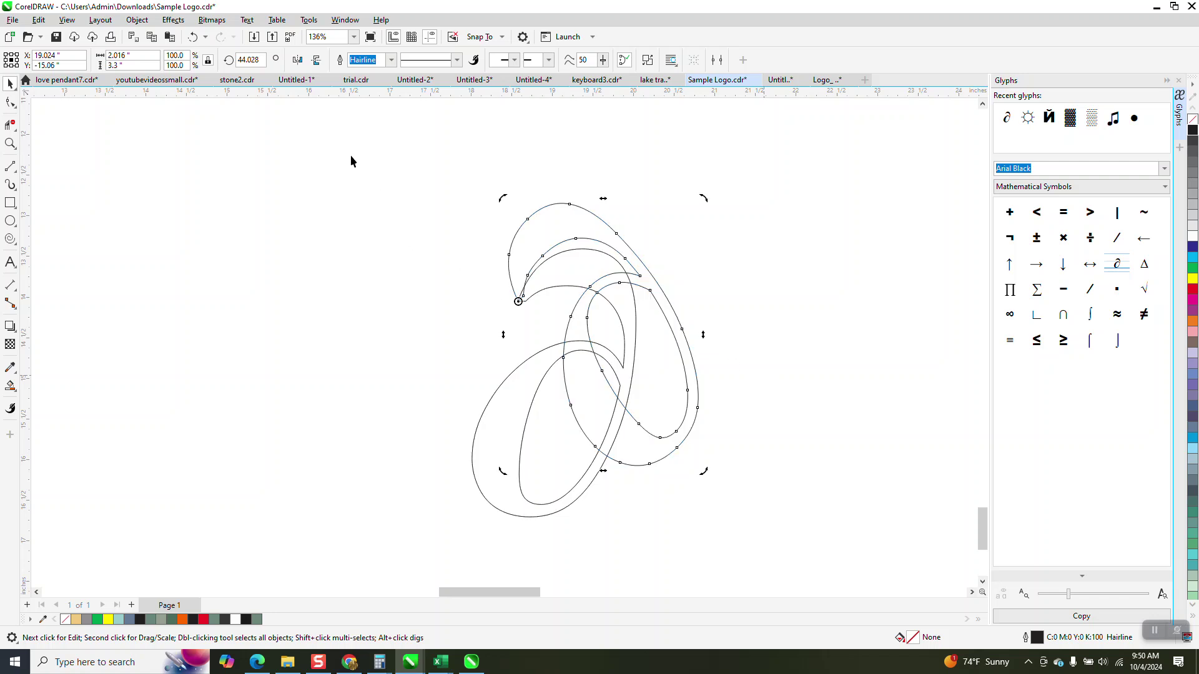
# Step: Set the curve's rotation to 45 then 90 degrees and repeat rotated copies with Ctrl+R
pyautogui.doubleClick(255, 61)
pyautogui.write('45')
pyautogui.press('Return')
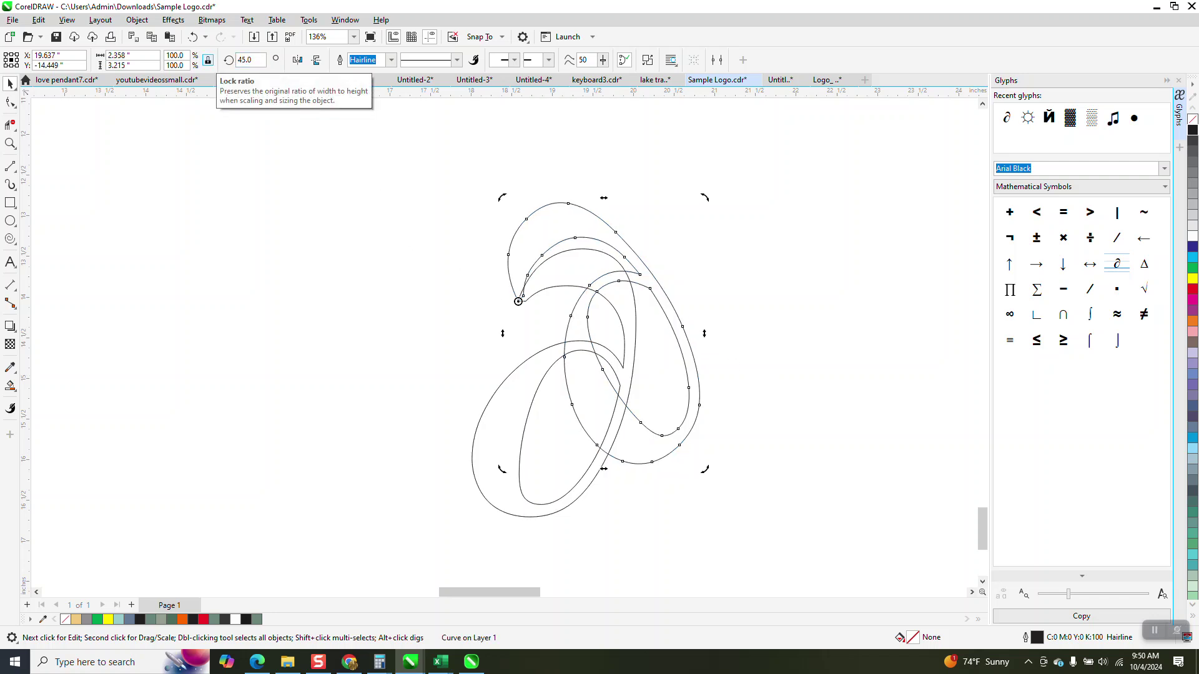
pyautogui.write('90')
pyautogui.press('Return')
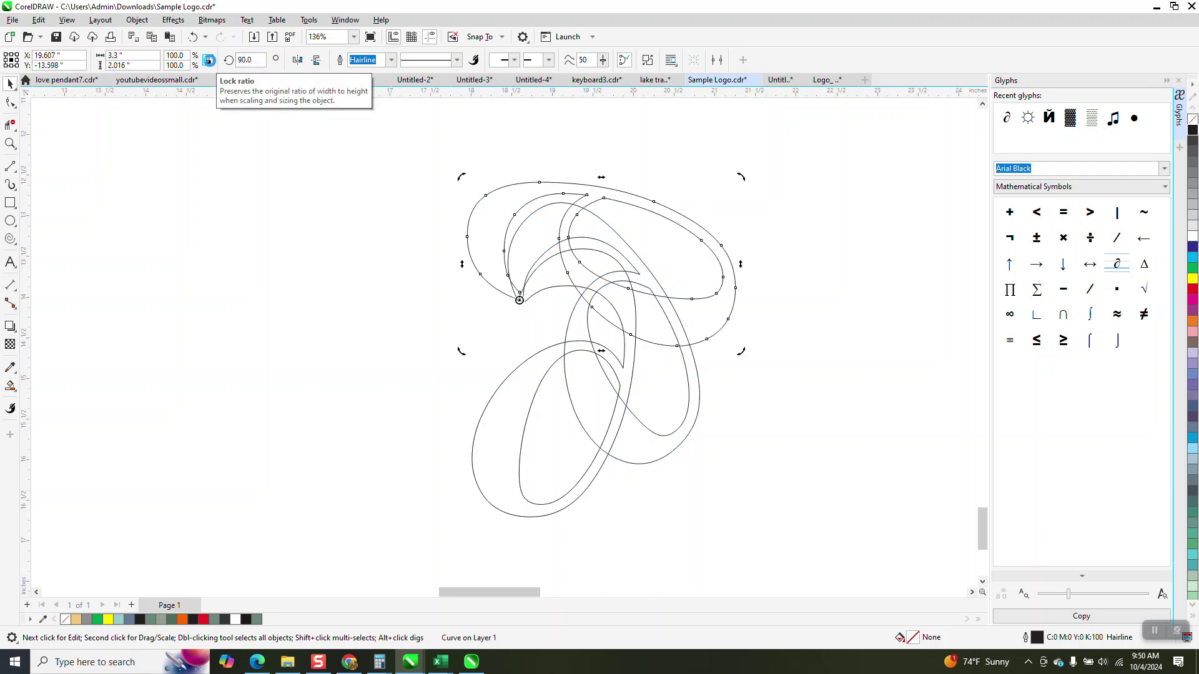
pyautogui.hotkey('ctrl', 'r')
pyautogui.hotkey('ctrl', 'r')
pyautogui.hotkey('ctrl', 'r')
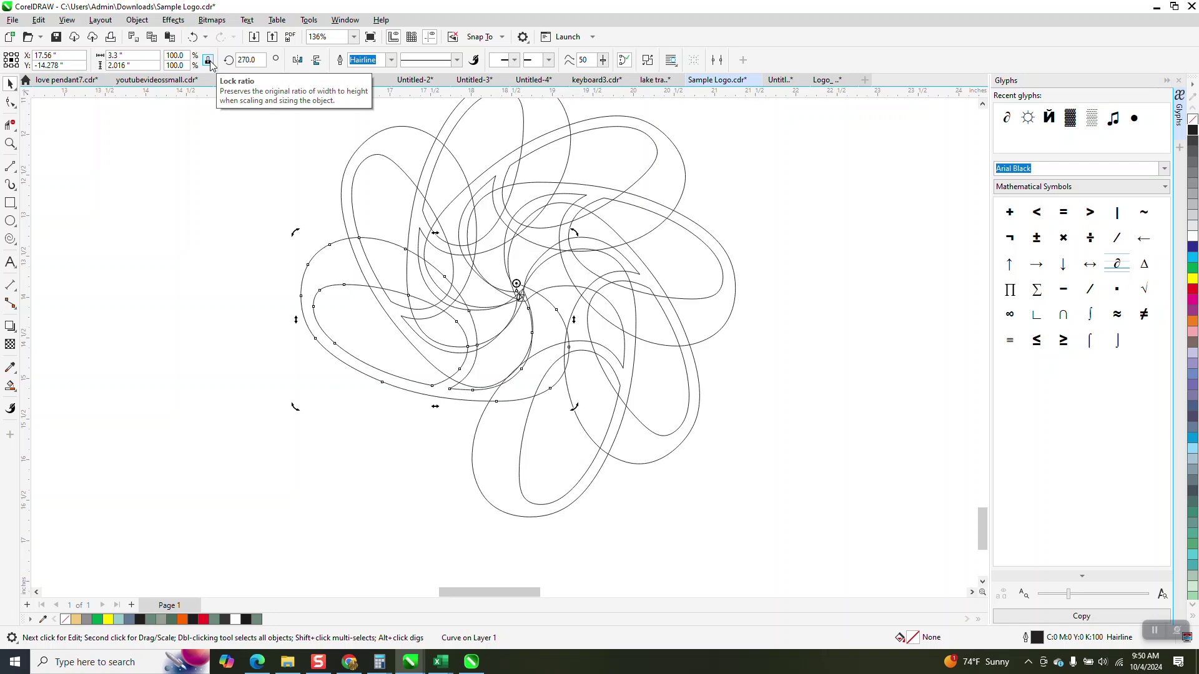
pyautogui.hotkey('ctrl', 'r')
# Step: Undo the extra rotated copies, reverting the petal to its earlier rotation
pyautogui.scroll(-1, 491, 310)
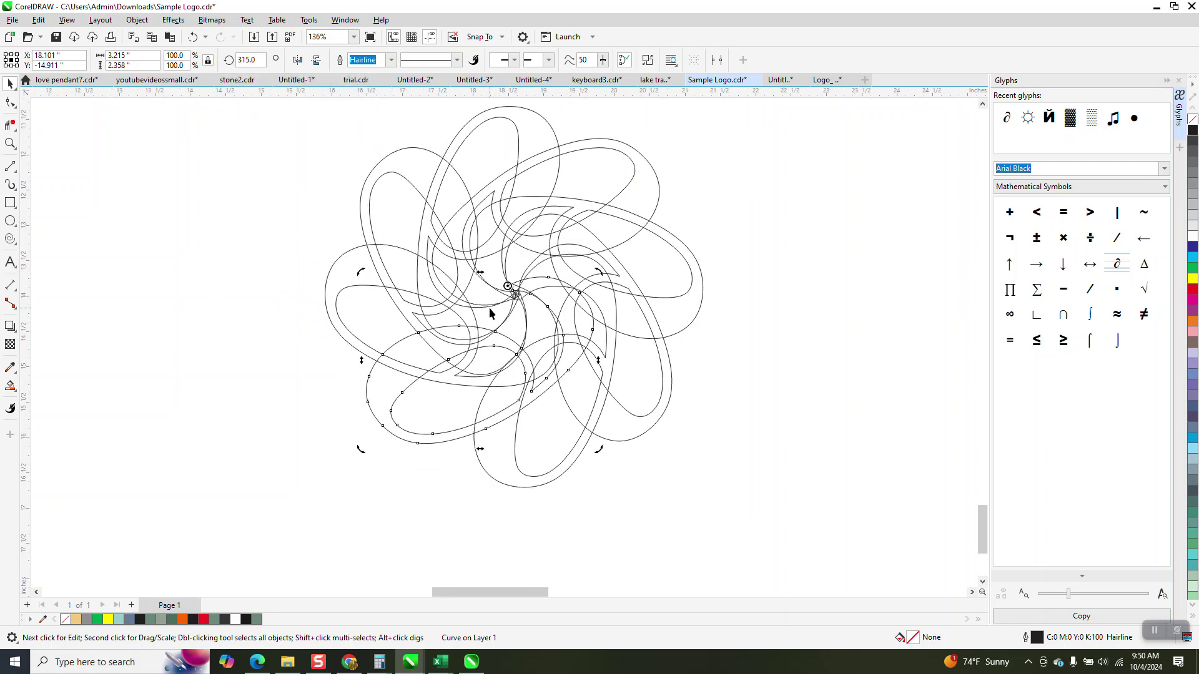
pyautogui.click(193, 38)
pyautogui.click(192, 38)
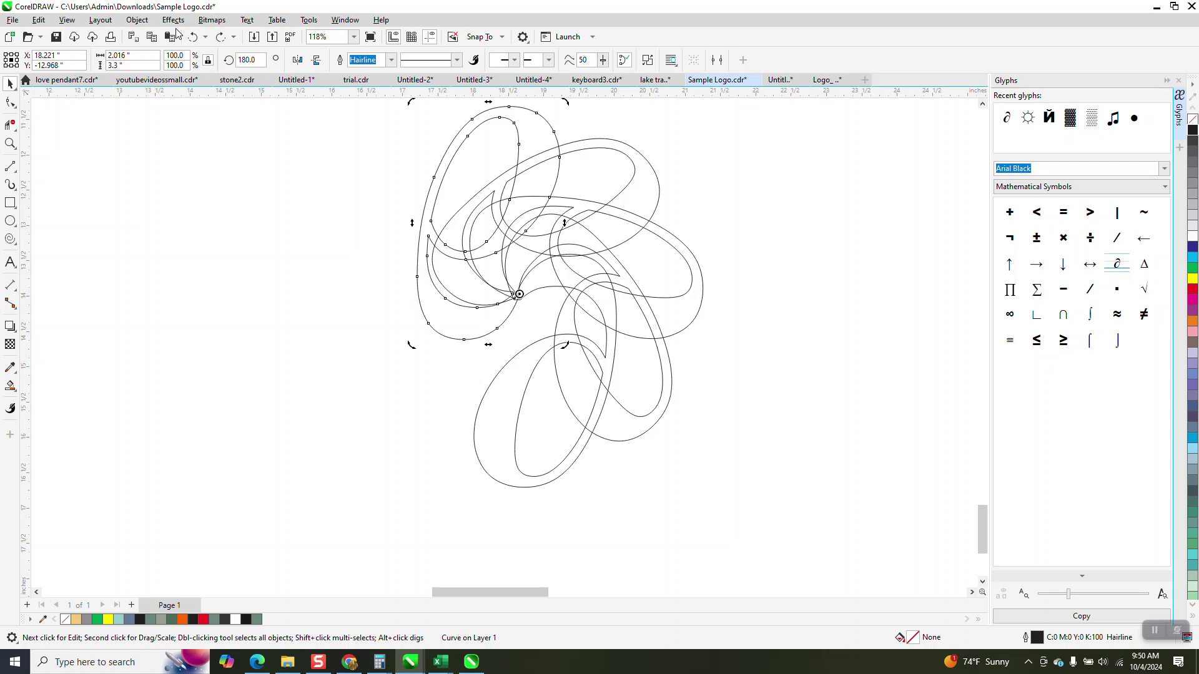
pyautogui.click(193, 37)
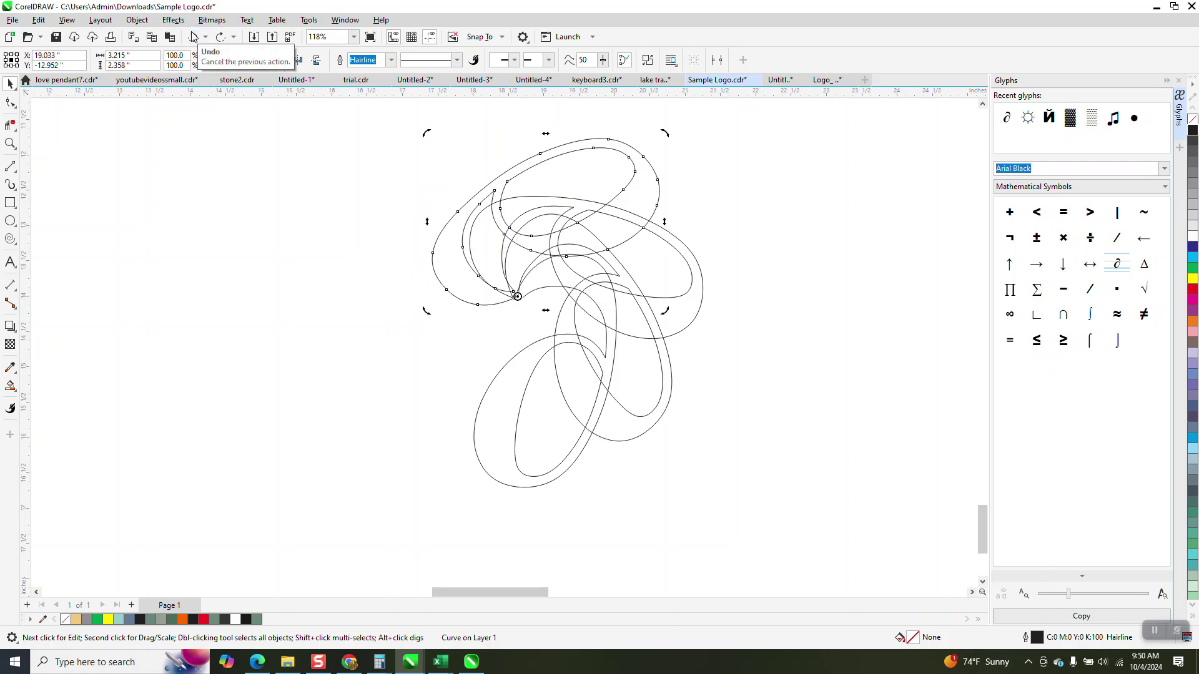
pyautogui.click(364, 186)
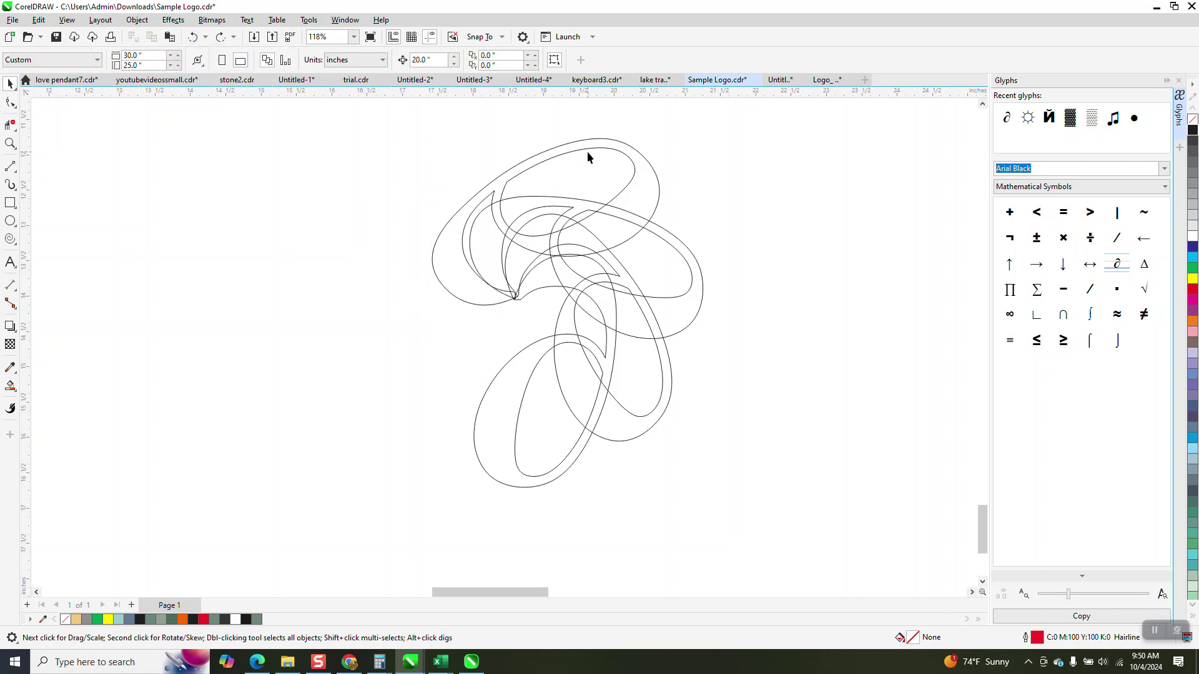
# Step: Rotate the top-left petal to 180° and add rotated copies at 225° and 315°
pyautogui.click(590, 148)
pyautogui.click(591, 147)
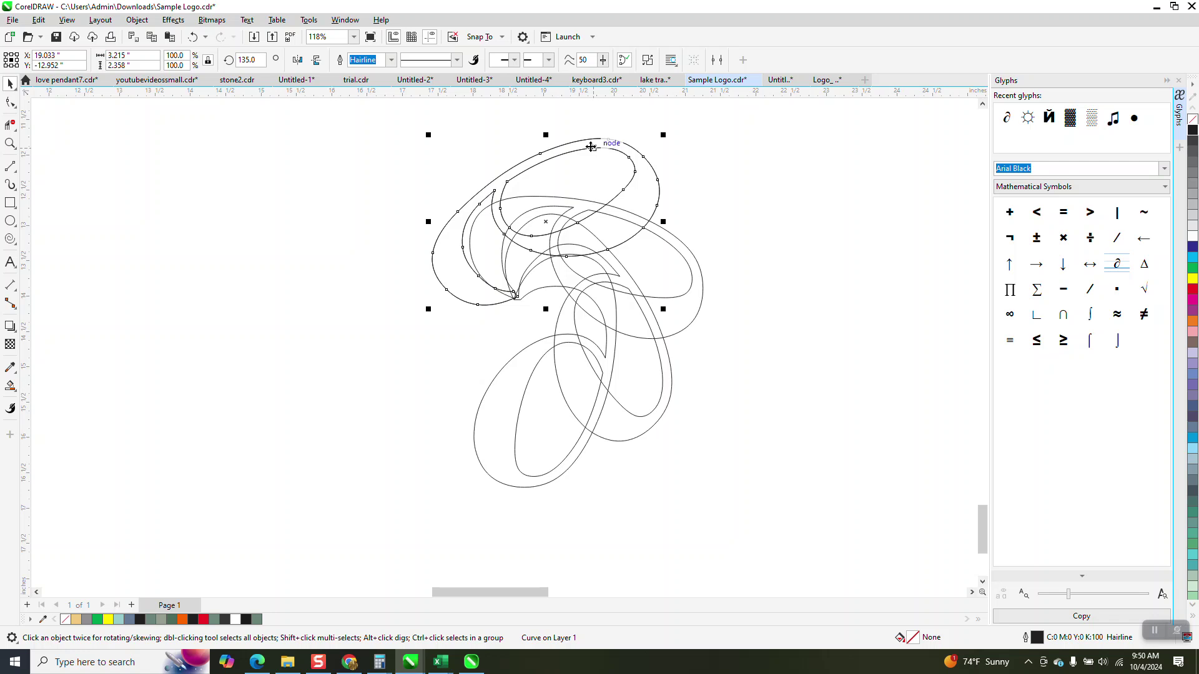
pyautogui.click(569, 222)
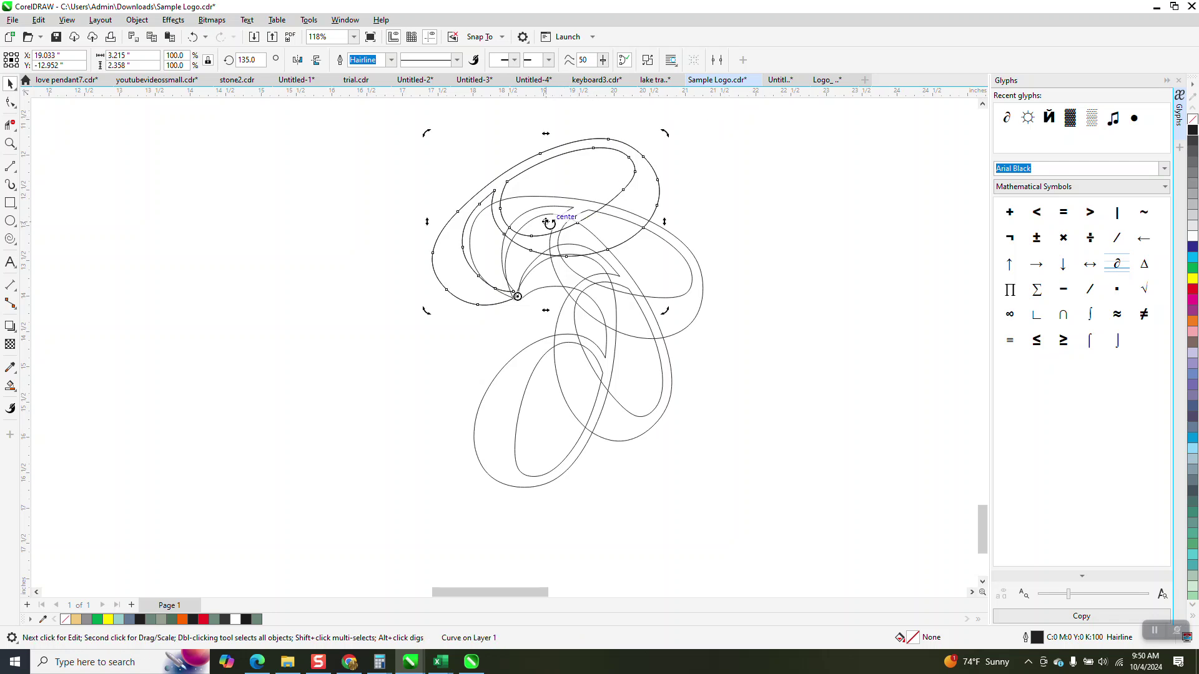
pyautogui.click(262, 58)
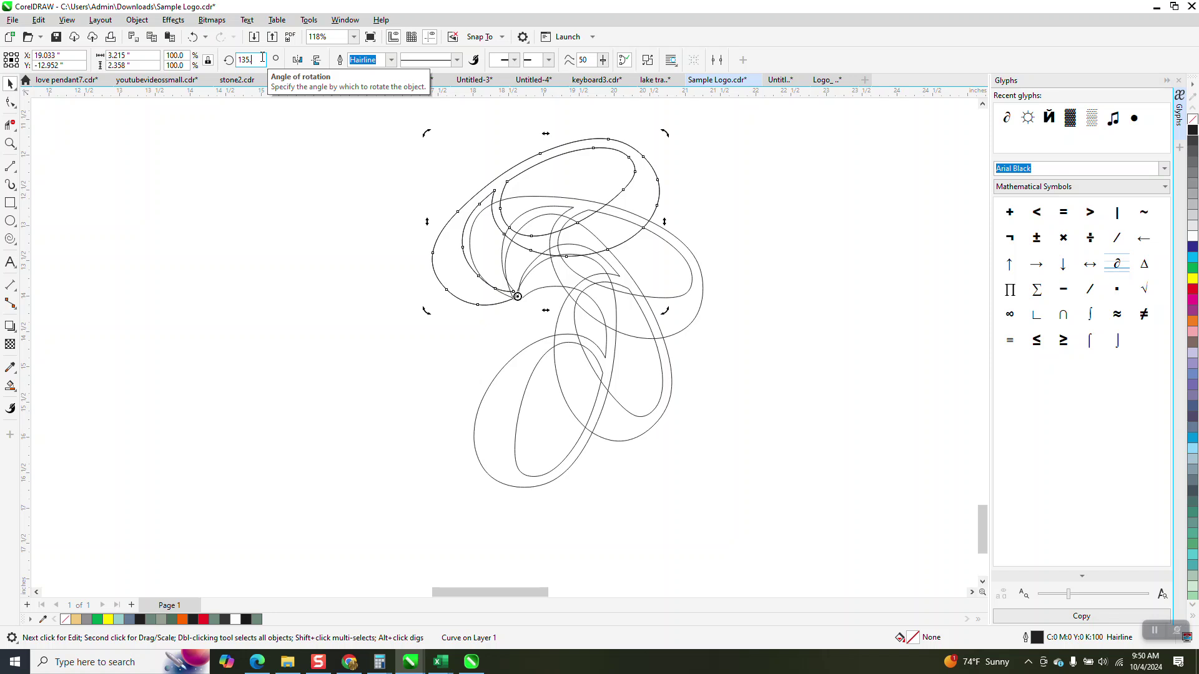
pyautogui.write('4')
pyautogui.write('45')
pyautogui.press('Return')
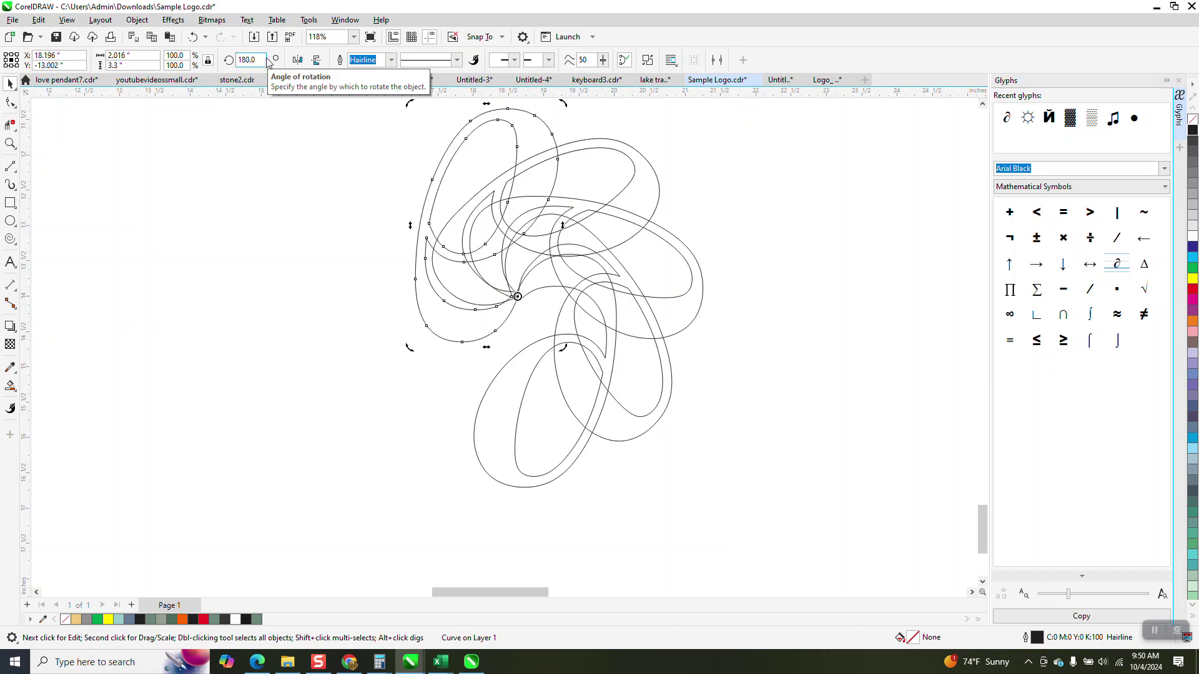
pyautogui.hotkey('ctrl', 'r')
pyautogui.hotkey('ctrl', 'r')
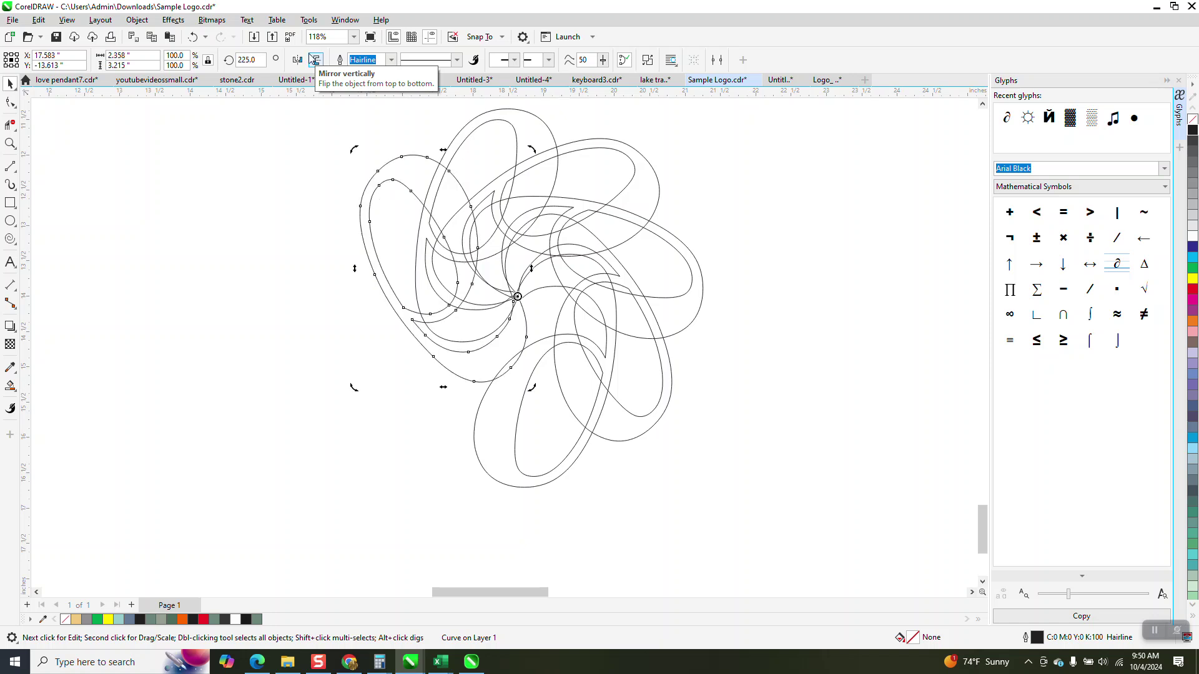
pyautogui.hotkey('ctrl', 'r')
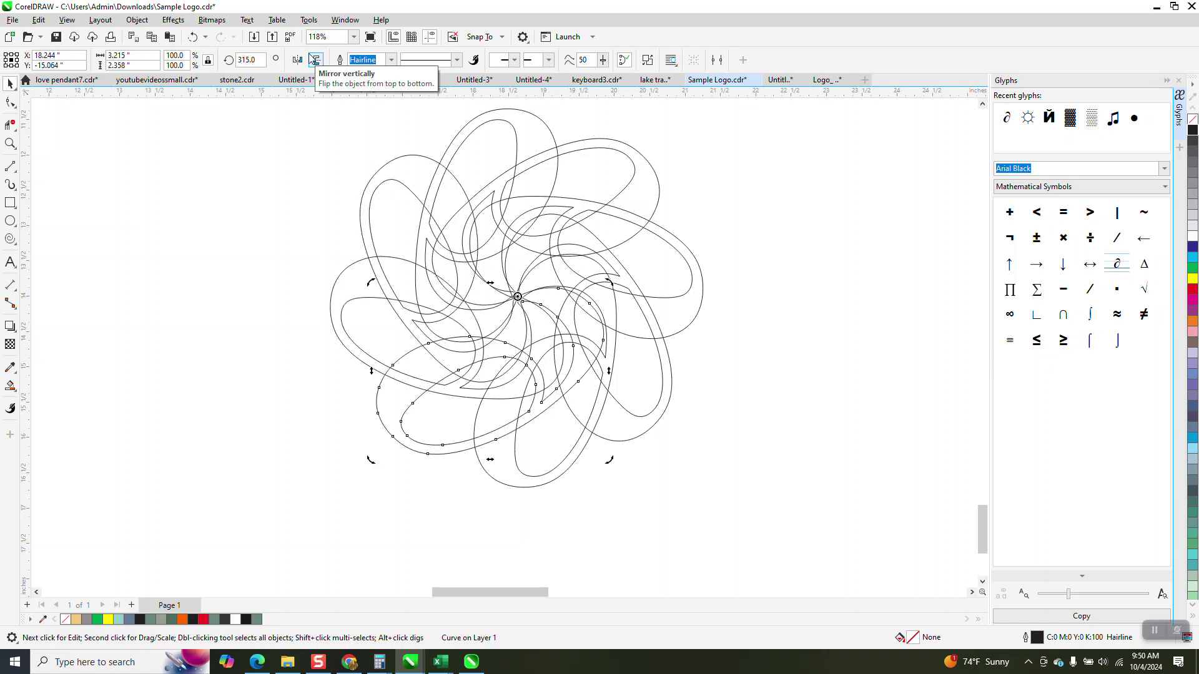
pyautogui.scroll(-2, 474, 281)
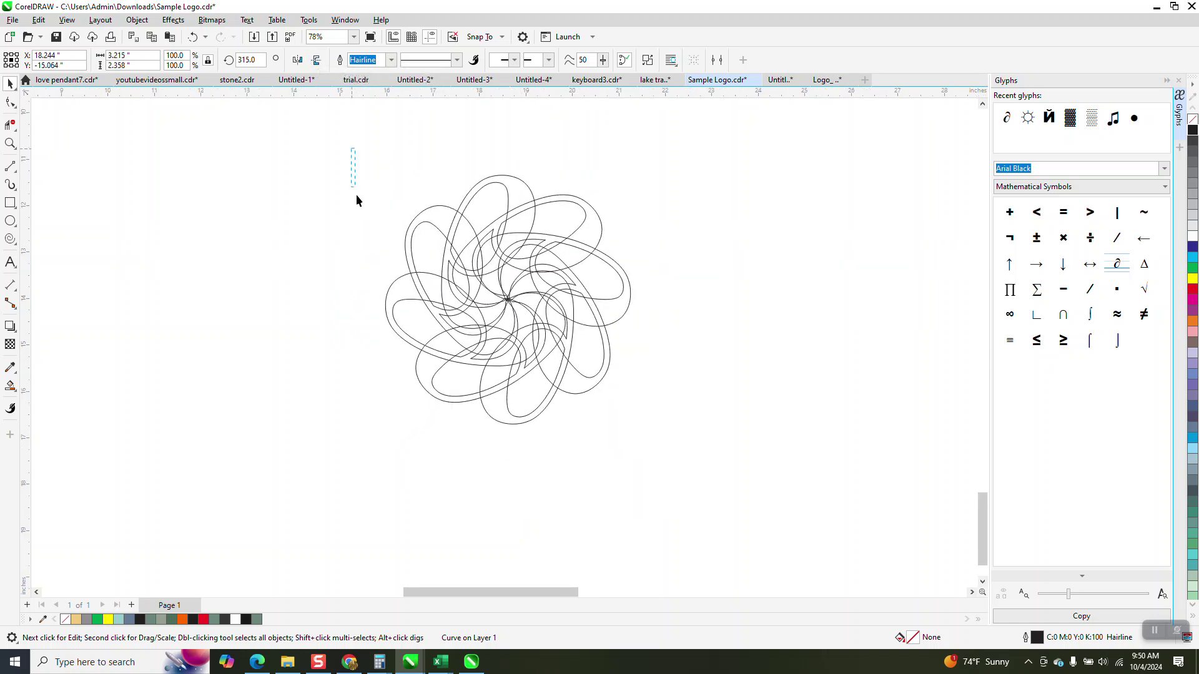
# Step: Marquee-select all eight petals, weld them into one shape, and zoom in on the result
pyautogui.moveTo(356, 200)
pyautogui.mouseDown()
pyautogui.moveTo(754, 471)
pyautogui.moveTo(758, 462)
pyautogui.mouseUp()
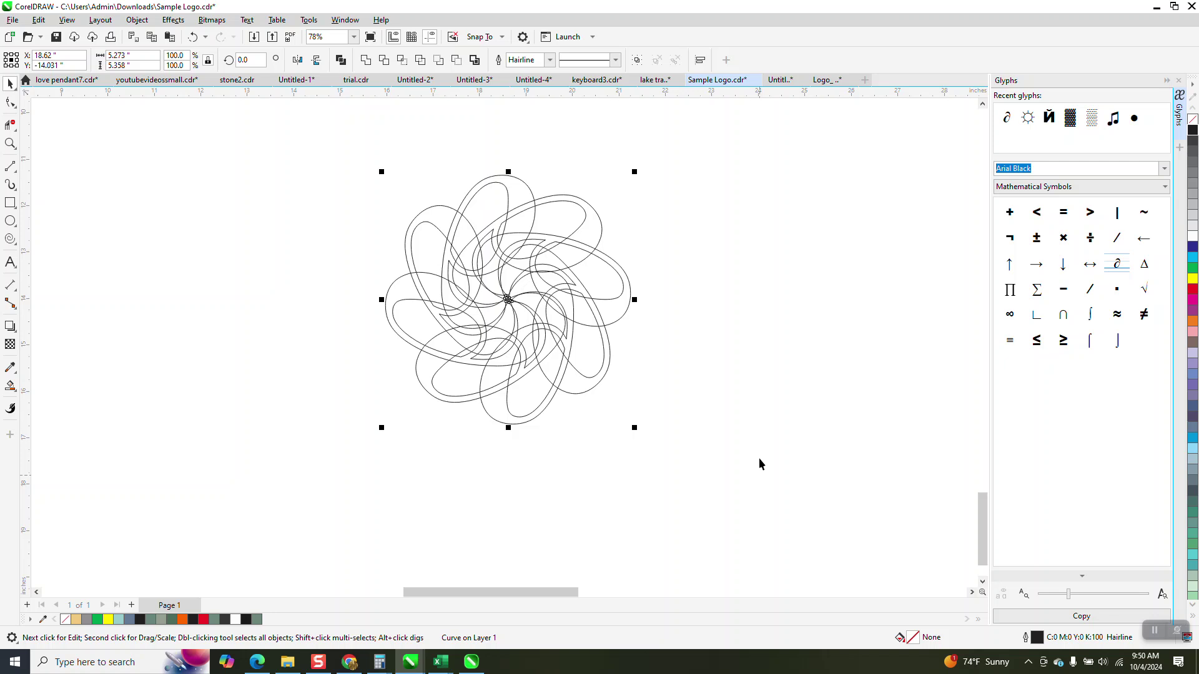
pyautogui.click(366, 59)
pyautogui.click(701, 194)
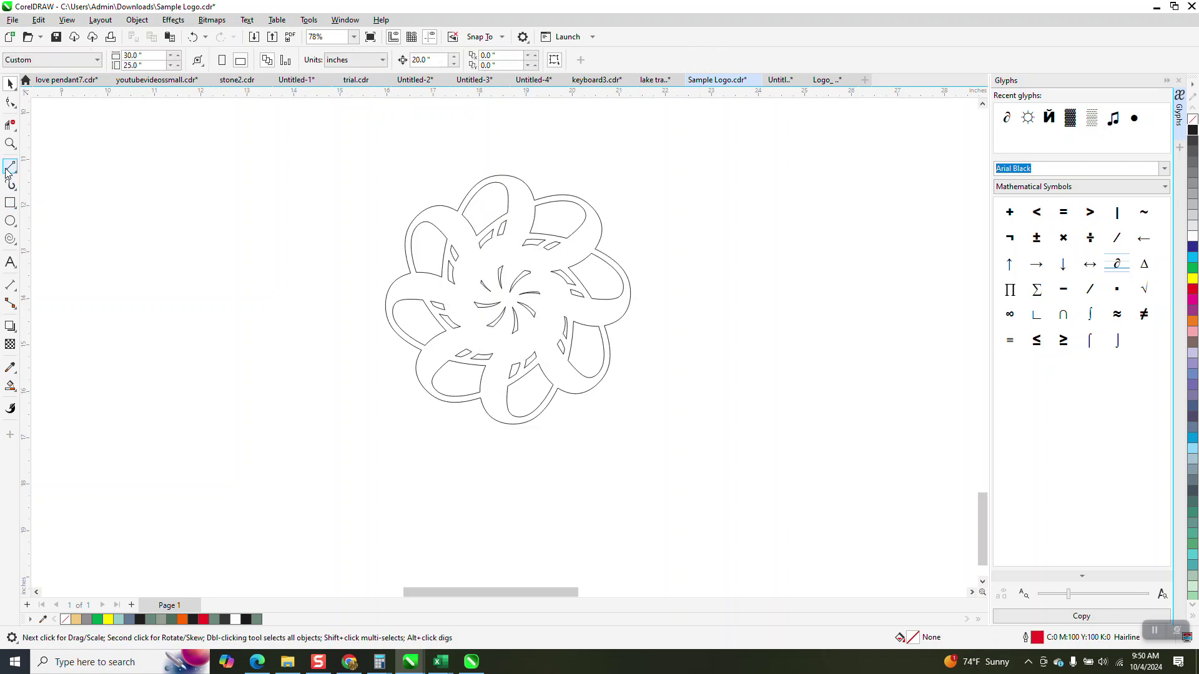
pyautogui.click(10, 143)
pyautogui.moveTo(379, 181)
pyautogui.mouseDown()
pyautogui.moveTo(547, 354)
pyautogui.moveTo(769, 446)
pyautogui.mouseUp()
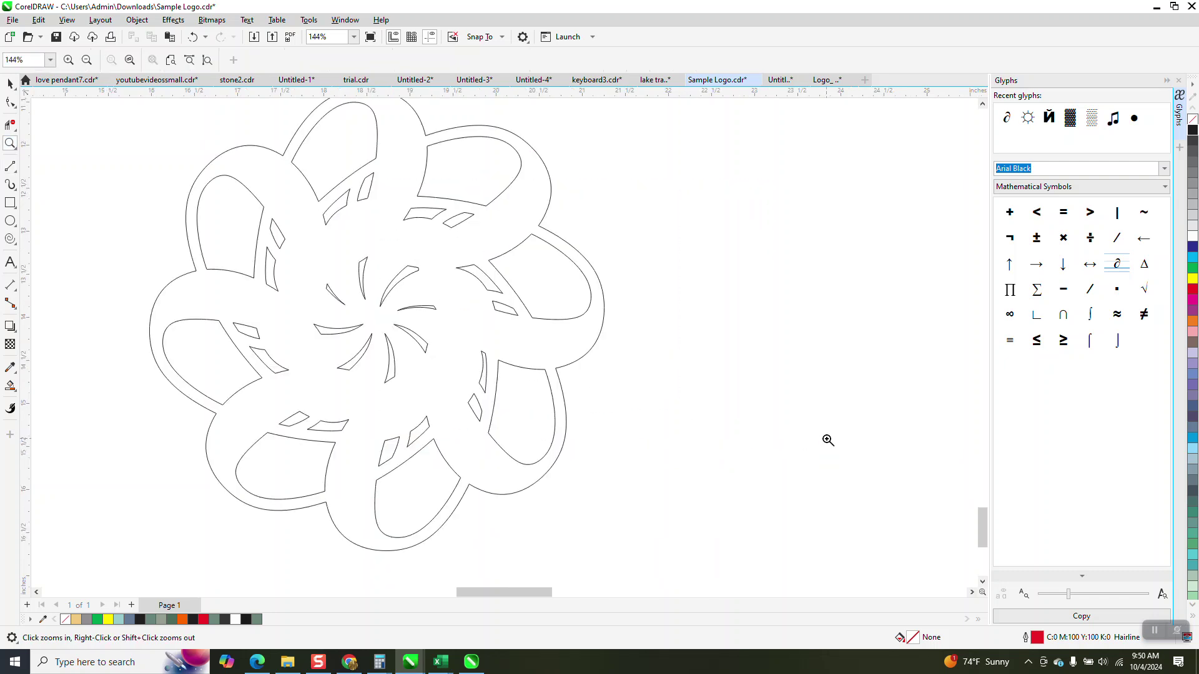
pyautogui.scroll(-1, 299, 387)
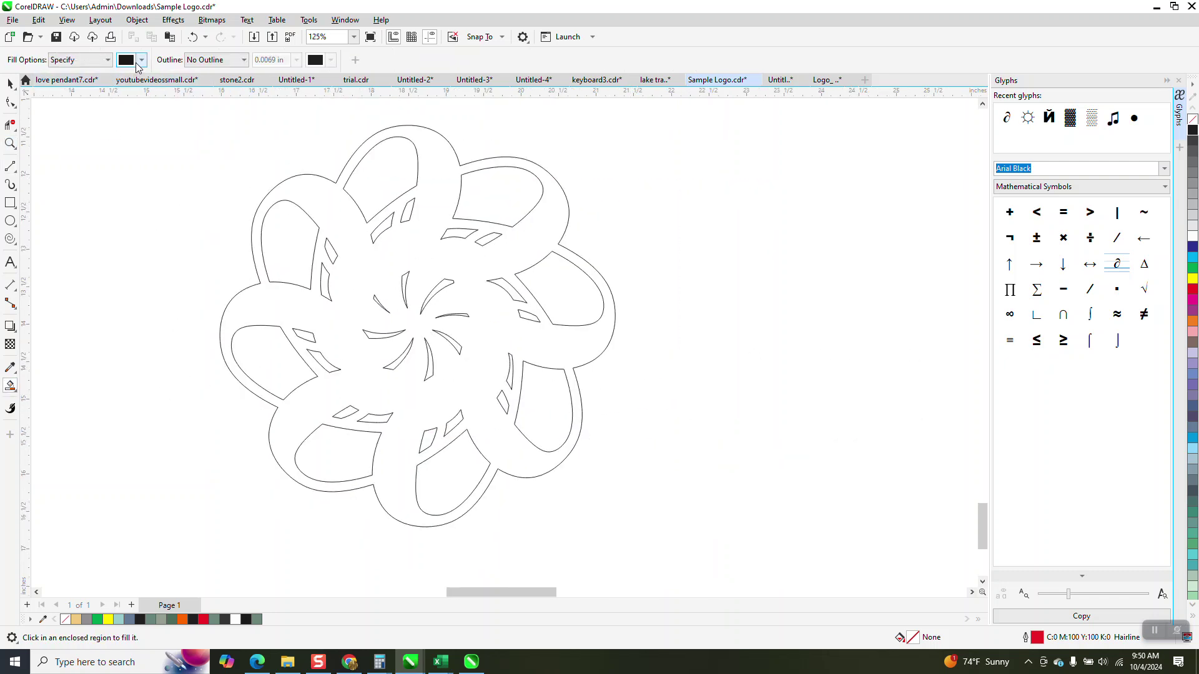
# Step: Fill the rosette with orange and close the Glyphs panel
pyautogui.click(141, 60)
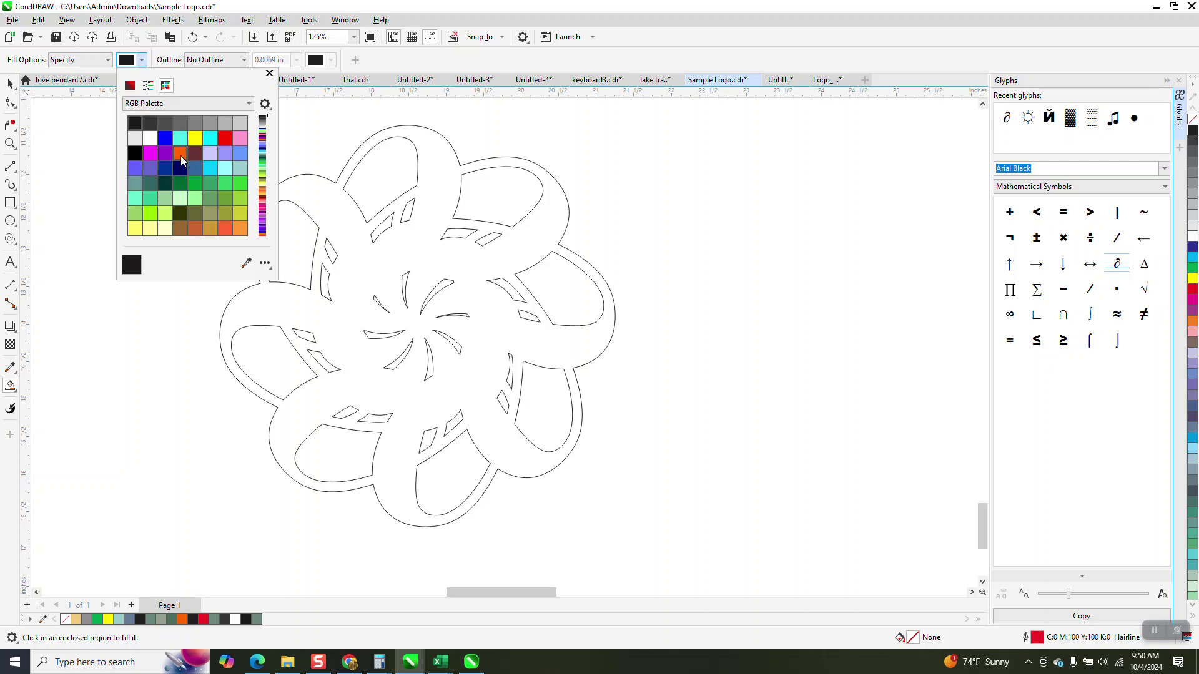
pyautogui.click(180, 153)
pyautogui.click(424, 275)
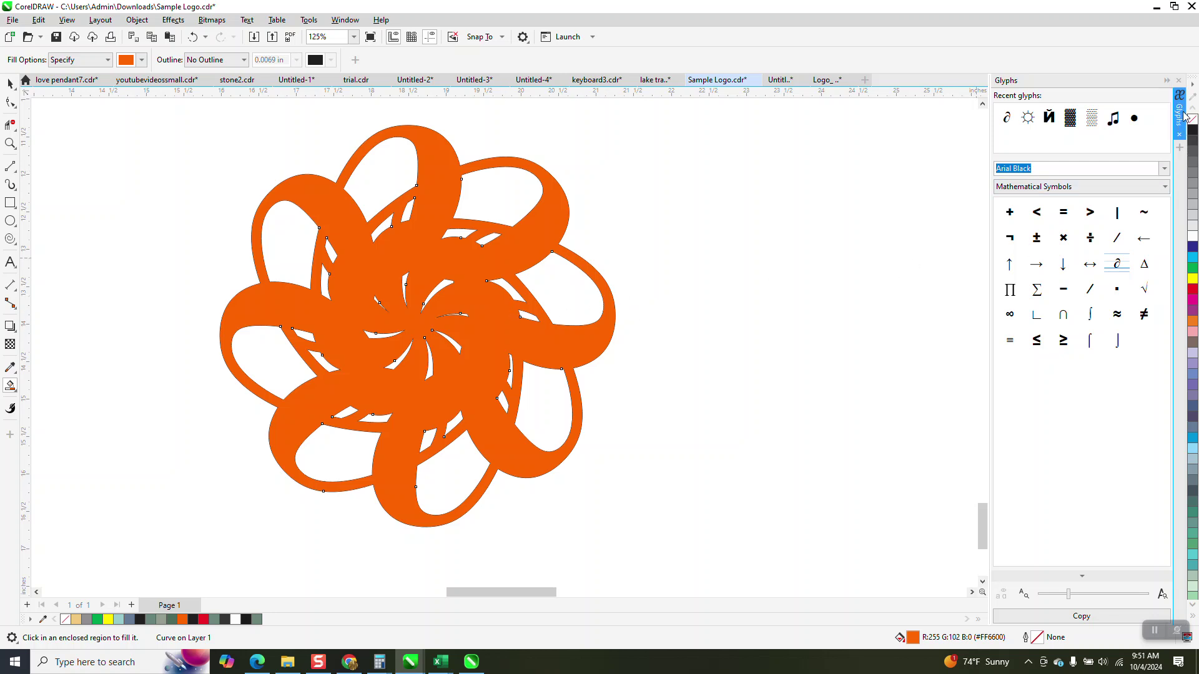
pyautogui.click(1179, 81)
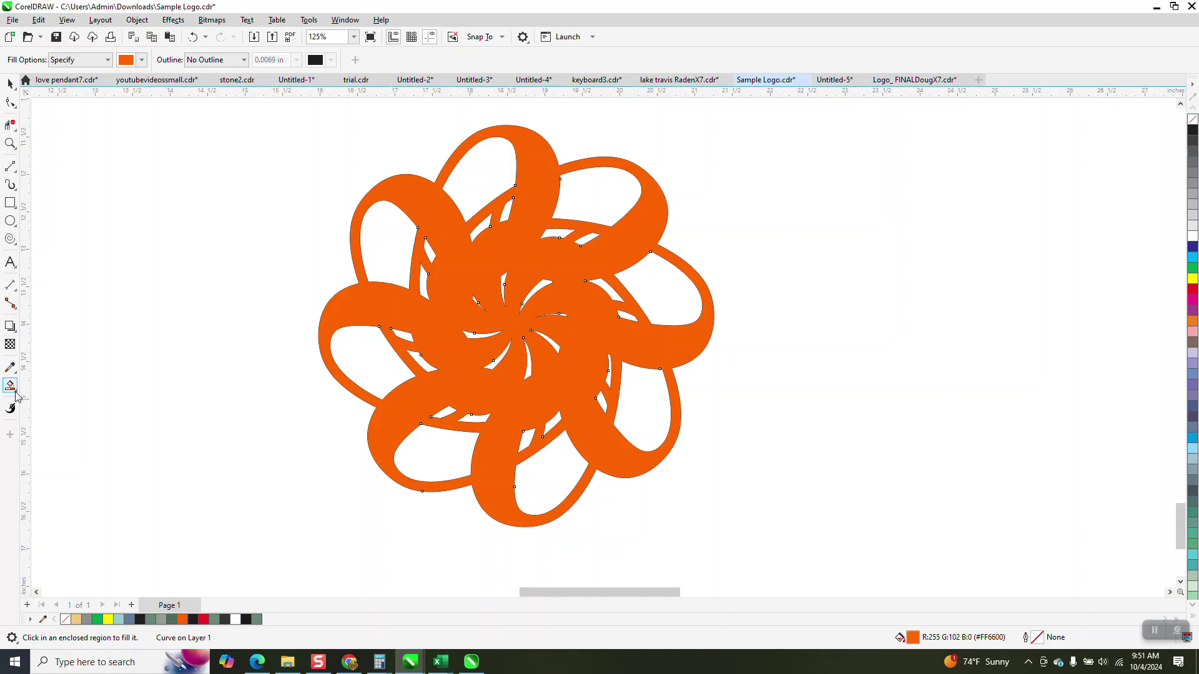
# Step: Apply a linear fountain fill across the rosette with yellow, red and dark blue colour stops
pyautogui.click(16, 395)
pyautogui.click(41, 385)
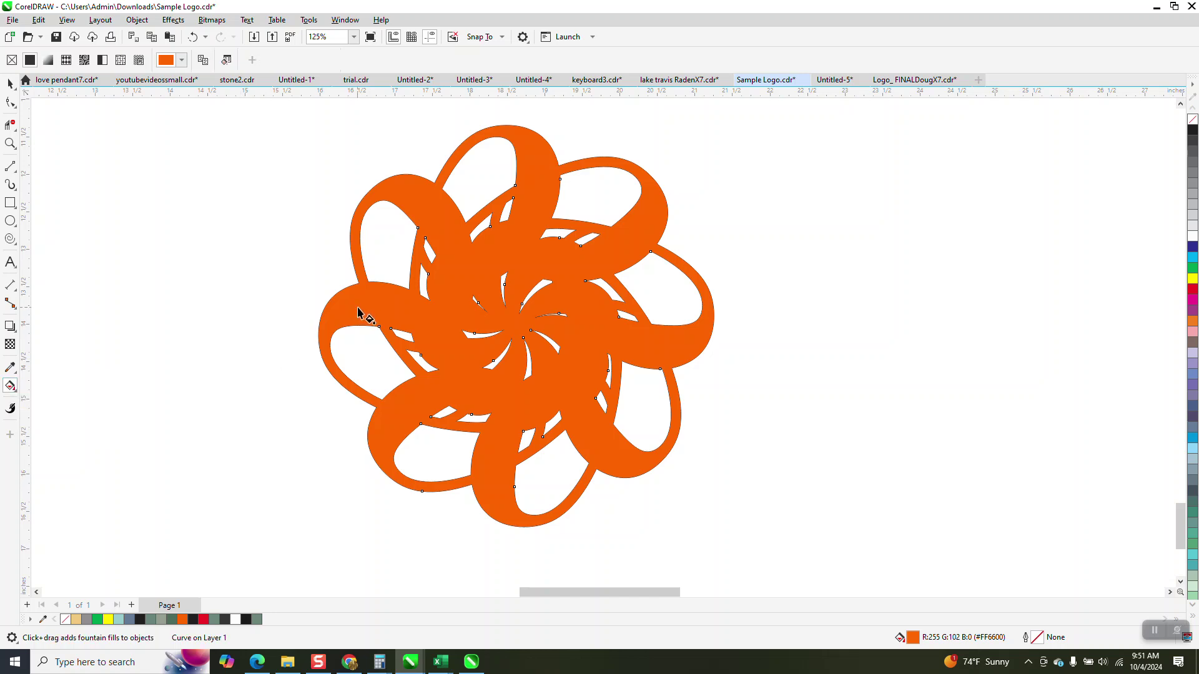
pyautogui.moveTo(357, 310); pyautogui.dragTo(707, 344)
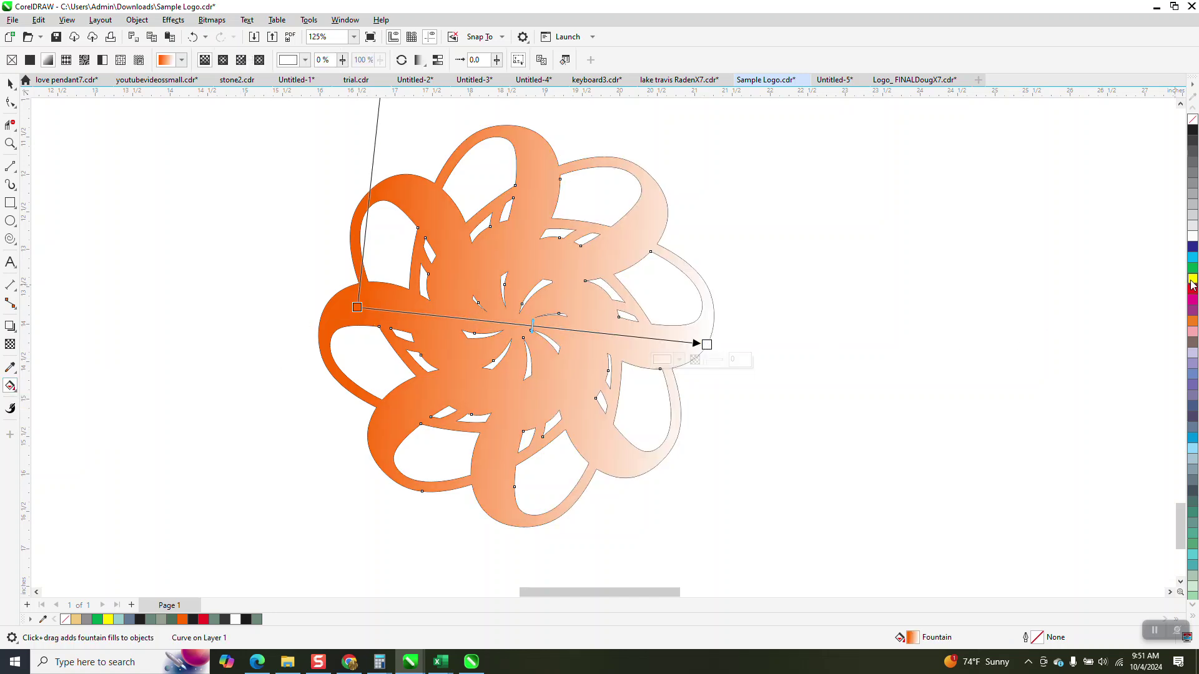
pyautogui.moveTo(1193, 284); pyautogui.dragTo(610, 335)
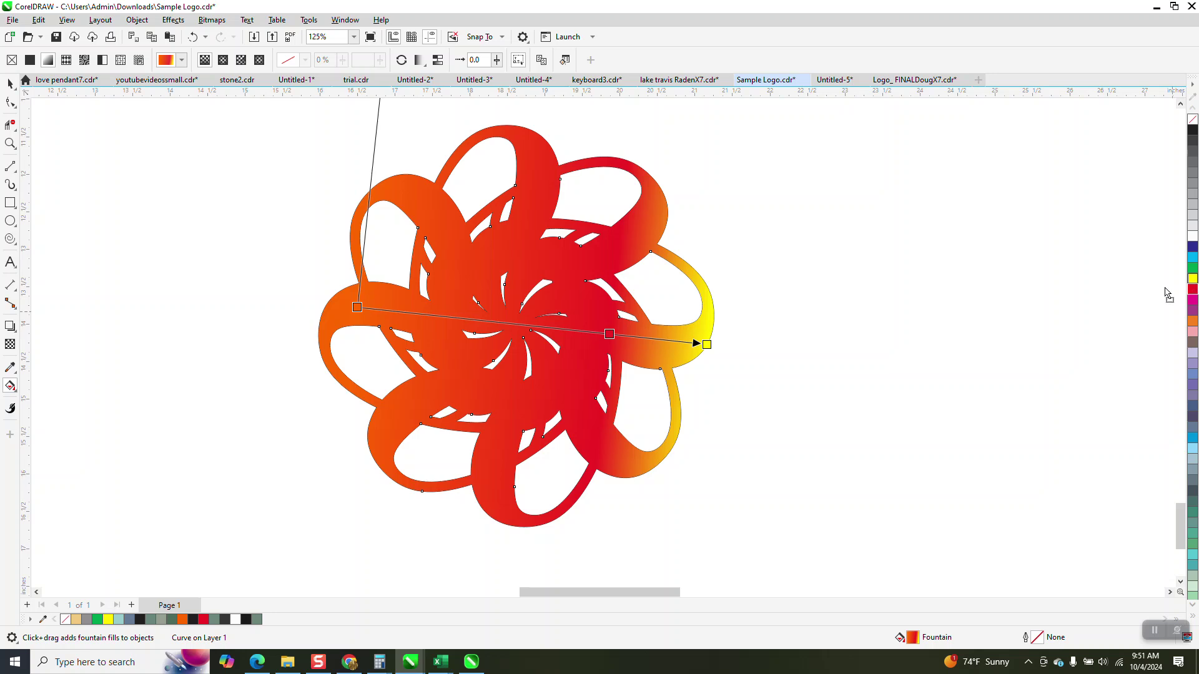
pyautogui.moveTo(1167, 294); pyautogui.dragTo(507, 333)
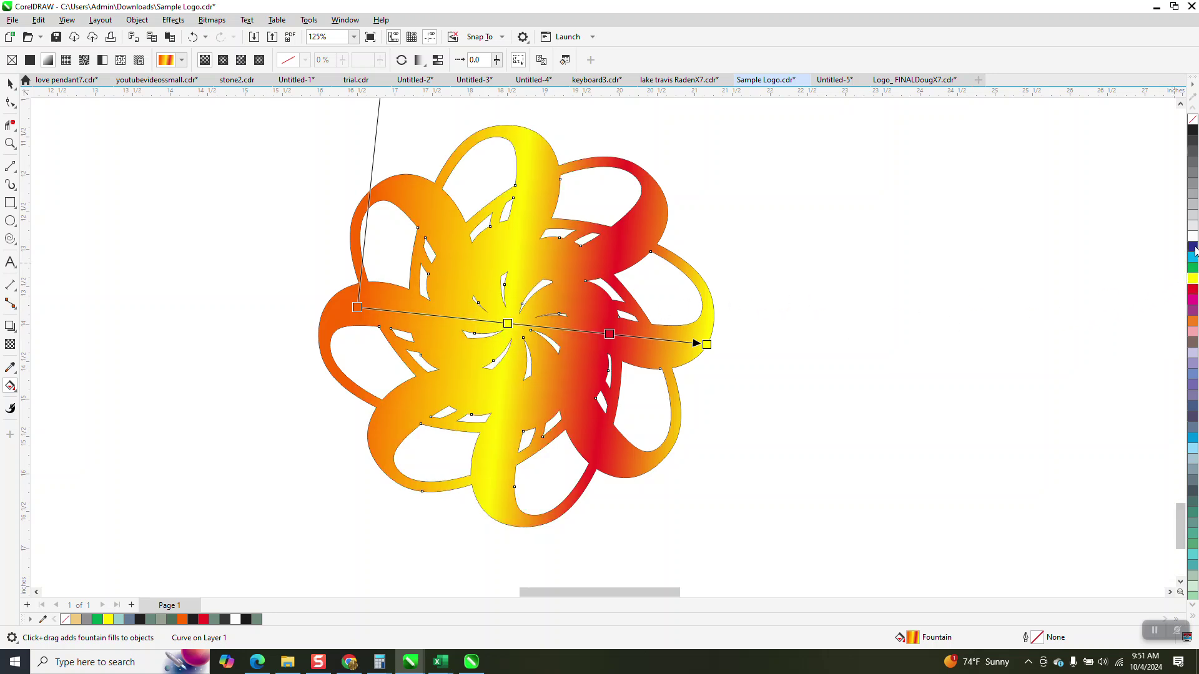
pyautogui.moveTo(1195, 250); pyautogui.dragTo(414, 317)
# Step: Deselect the rosette, zoom out, and zoom in on the Rolling Hills circle logo and 30.88 label
pyautogui.click(10, 84)
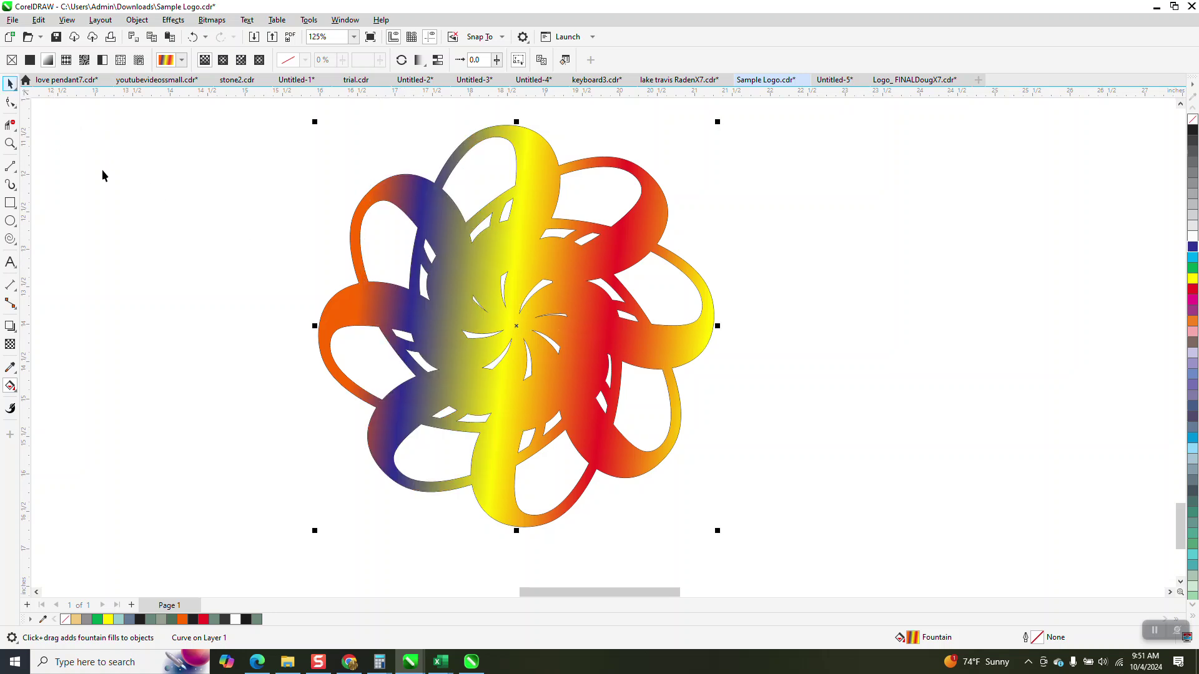
pyautogui.click(600, 475)
pyautogui.scroll(-5, 609, 496)
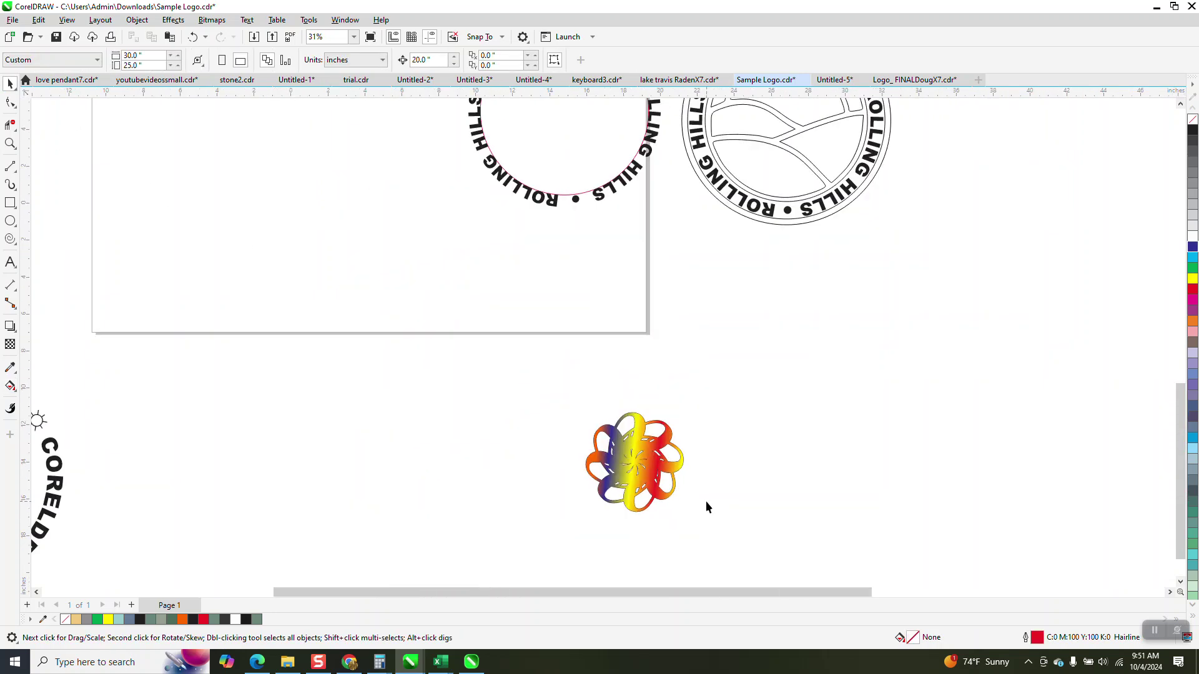
pyautogui.scroll(-2, 672, 369)
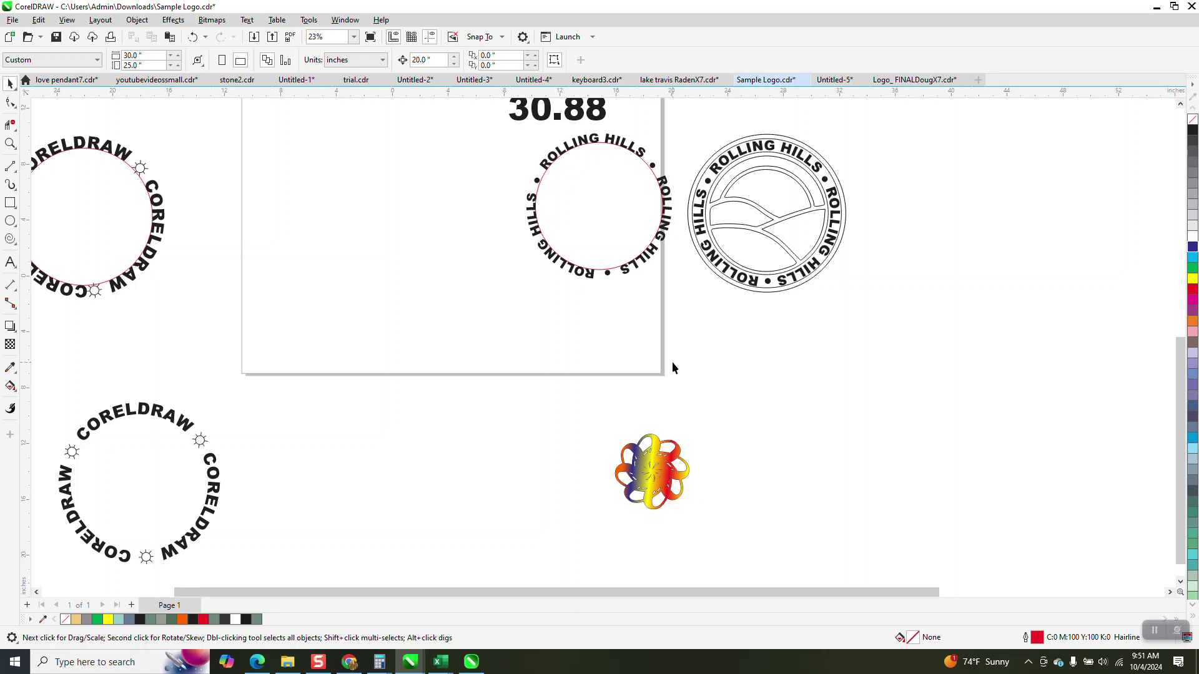
pyautogui.click(11, 142)
pyautogui.moveTo(496, 169); pyautogui.dragTo(703, 337)
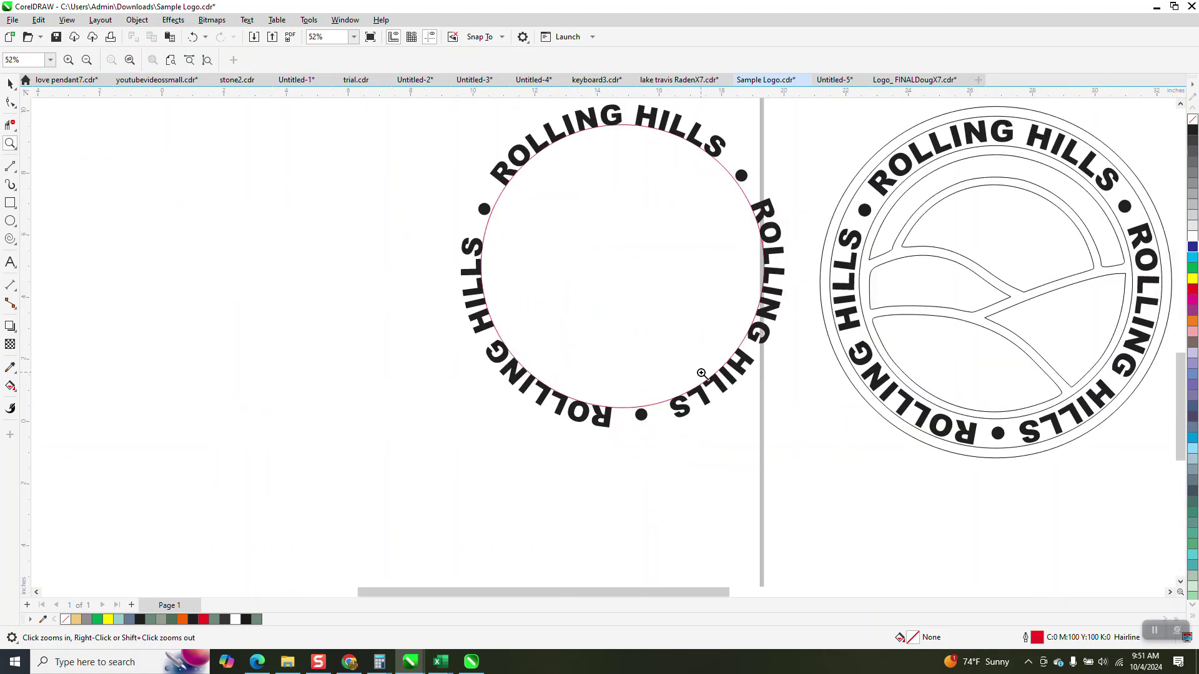
pyautogui.scroll(-2, 653, 421)
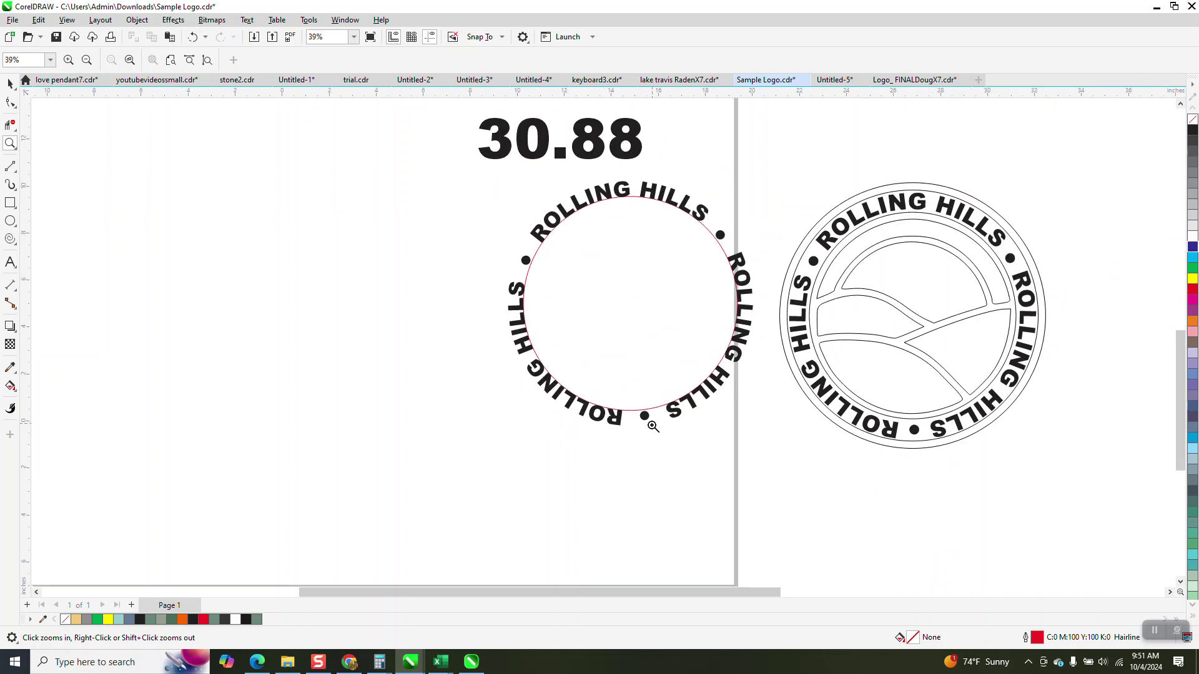